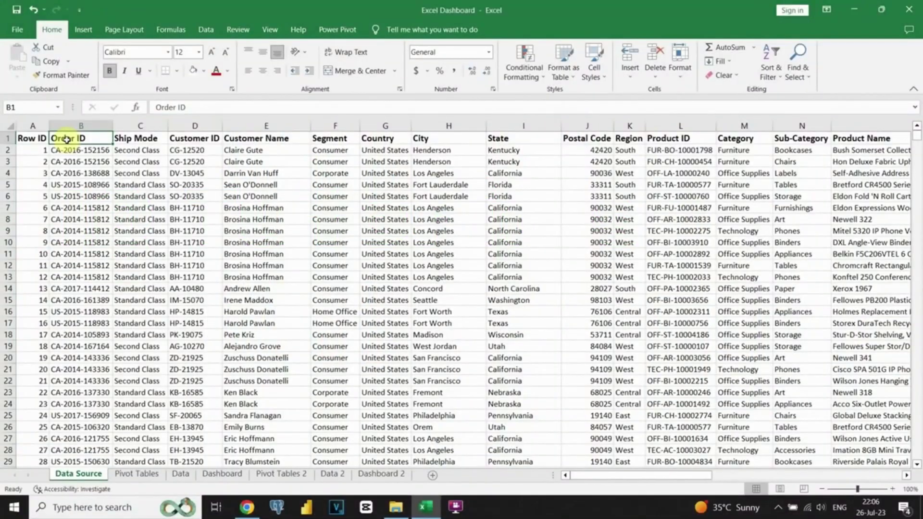
# - Examine the column headers of the Data Source sheet from Order ID through Profit
pyautogui.press('Right')
pyautogui.press('Right')
pyautogui.press('Right')
pyautogui.press('Right')
pyautogui.press('Right')
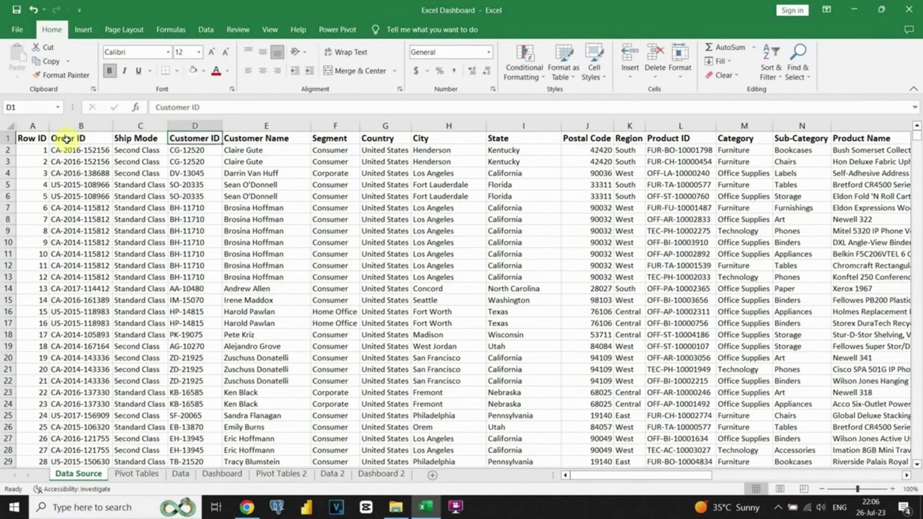
pyautogui.press('Right')
pyautogui.press('Right')
pyautogui.press('Right')
pyautogui.press('Right')
pyautogui.press('Right')
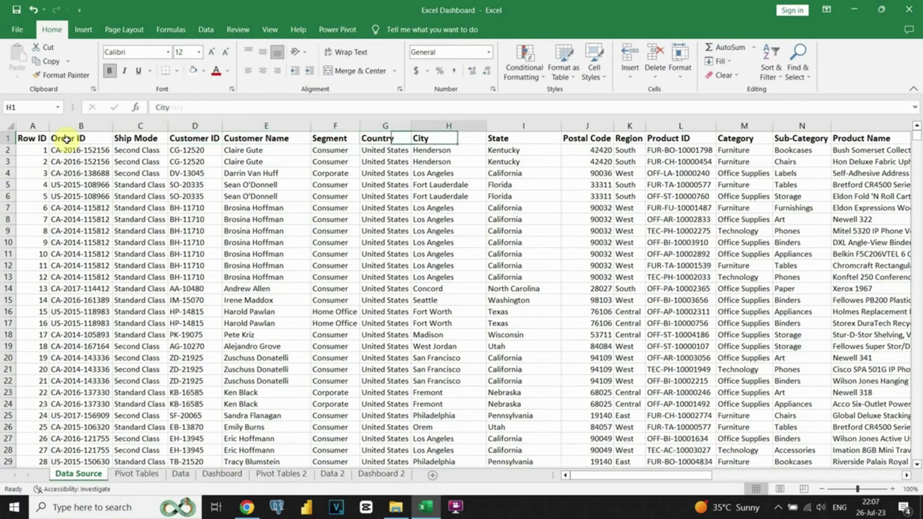
pyautogui.press('Right')
pyautogui.press('Right')
pyautogui.press('Right')
pyautogui.press('Right')
pyautogui.press('Right')
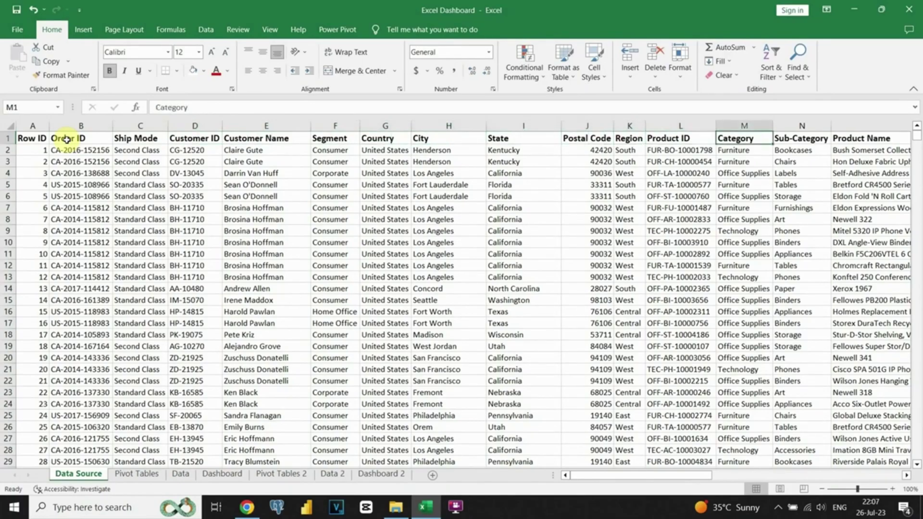
pyautogui.press('Right')
pyautogui.press('Right')
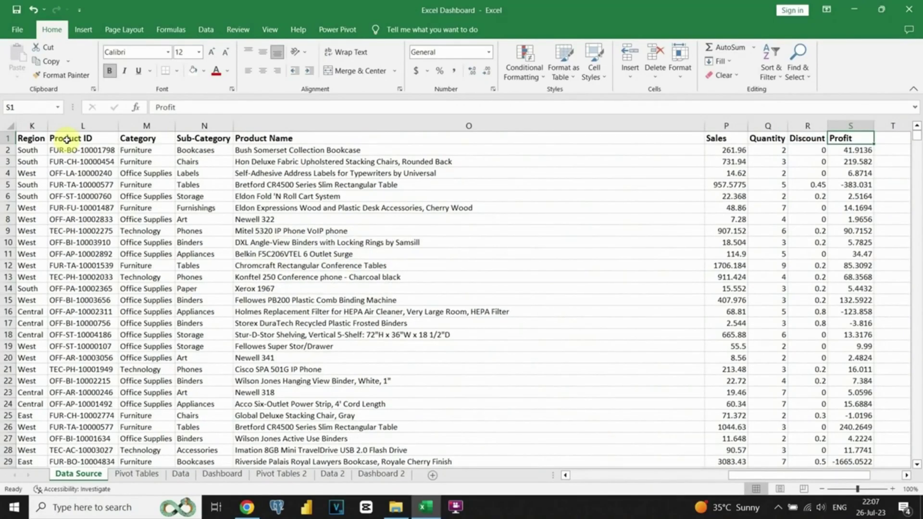
pyautogui.hotkey('ctrl', 'Home')
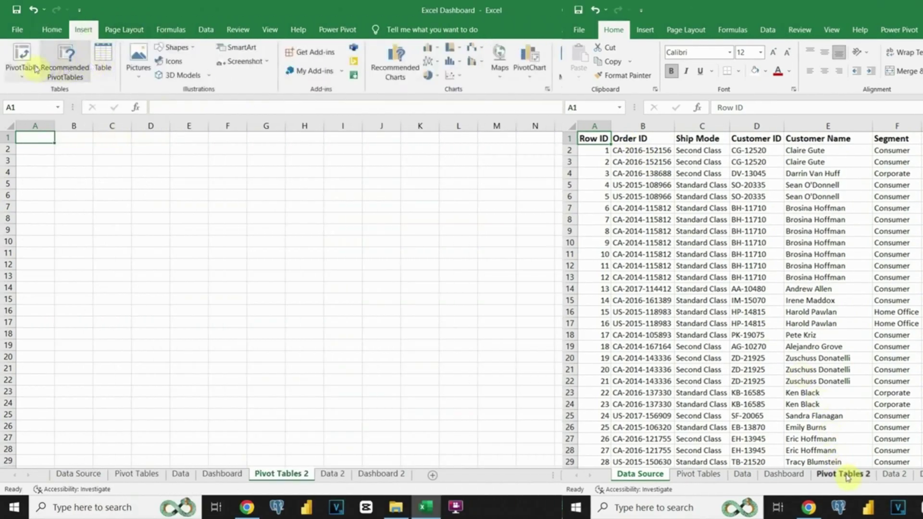
# - Start a PivotTable on the Pivot Tables 2 sheet using the Data Source range A1:S9995
pyautogui.click(36, 69)
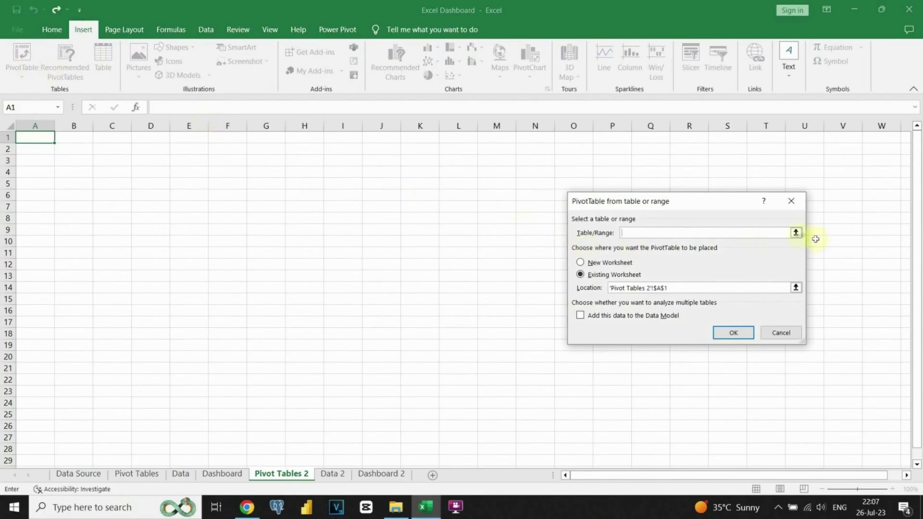
pyautogui.click(795, 233)
pyautogui.click(78, 472)
pyautogui.click(83, 253)
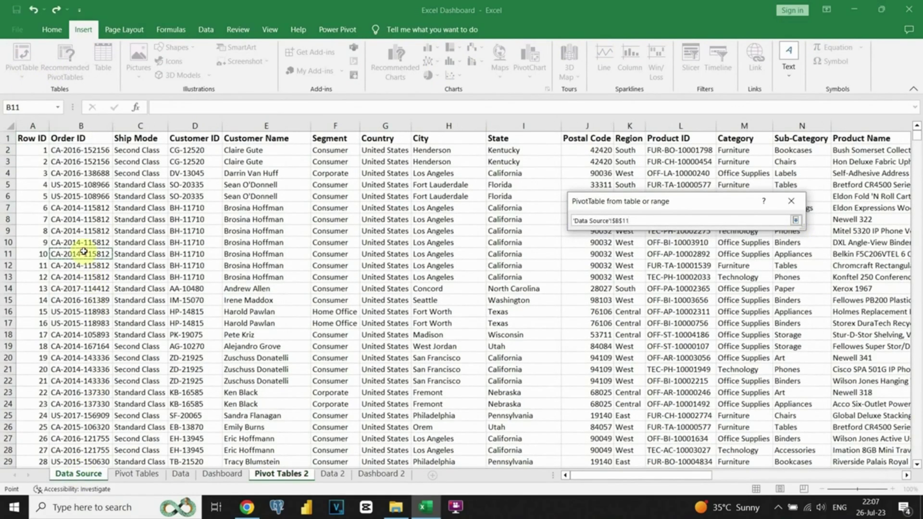
pyautogui.hotkey('ctrl', 'a')
pyautogui.click(47, 151)
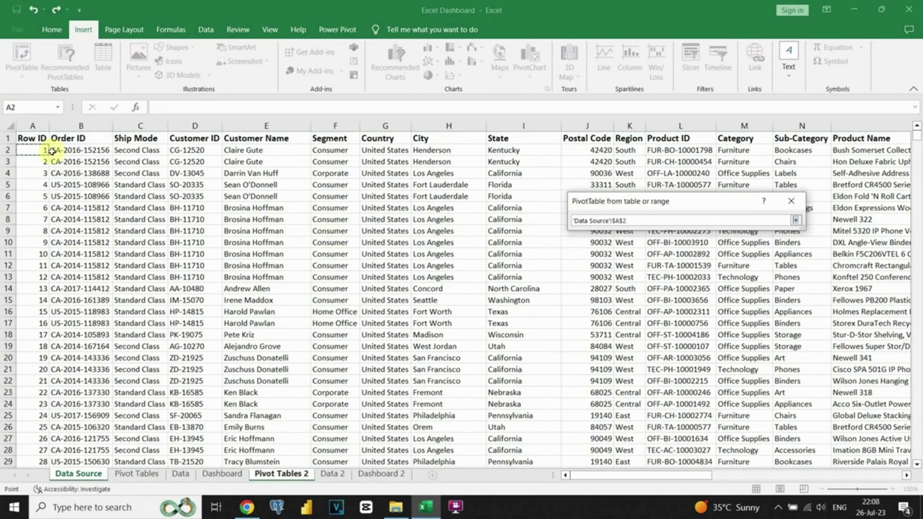
pyautogui.hotkey('ctrl', 'a')
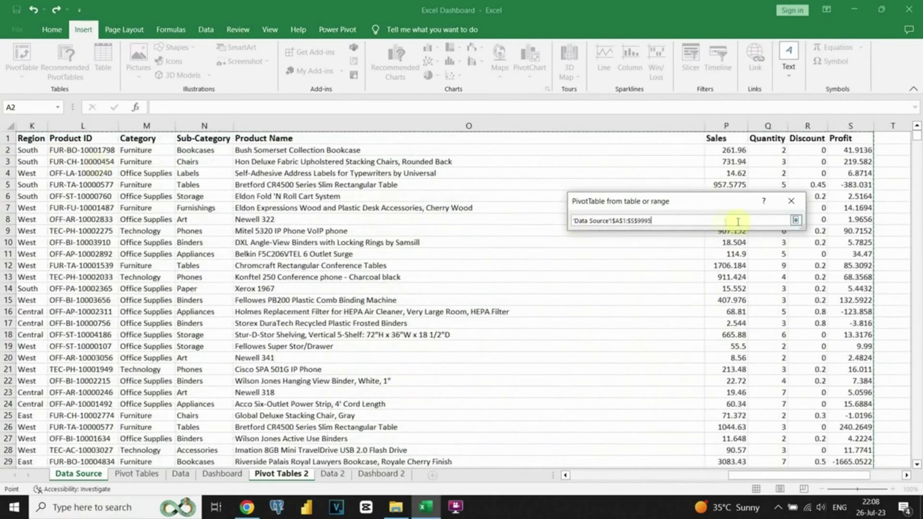
pyautogui.press('Return')
# - Place the PivotTable on the existing Pivot Tables 2 worksheet at cell A2 and create it
pyautogui.click(642, 288)
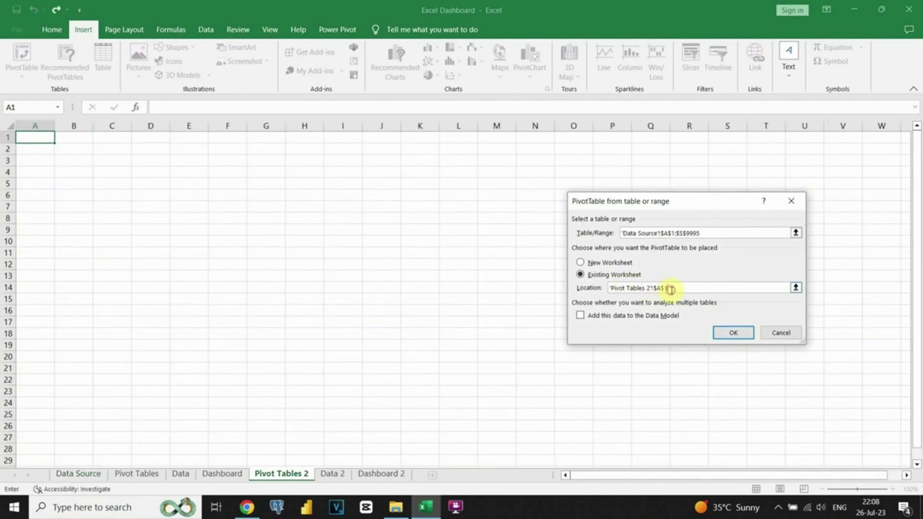
pyautogui.click(45, 154)
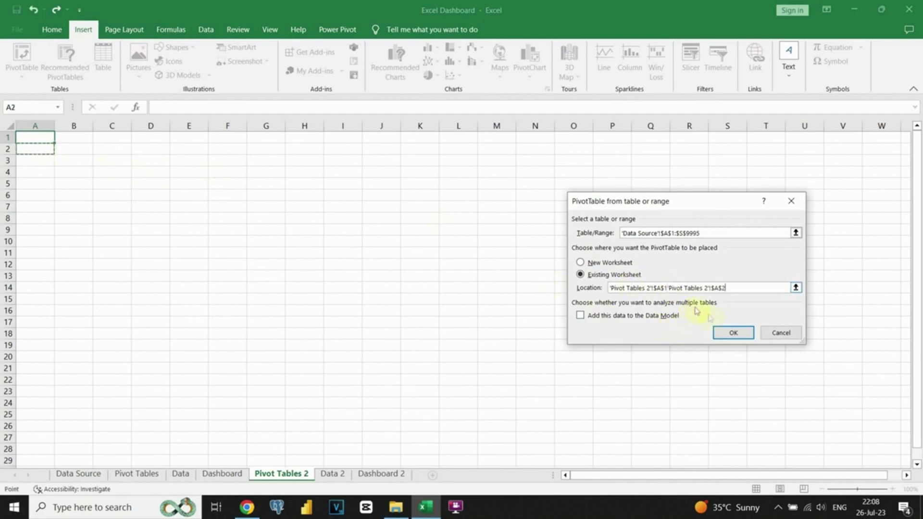
pyautogui.moveTo(738, 288); pyautogui.dragTo(525, 286)
pyautogui.press('BackSpace')
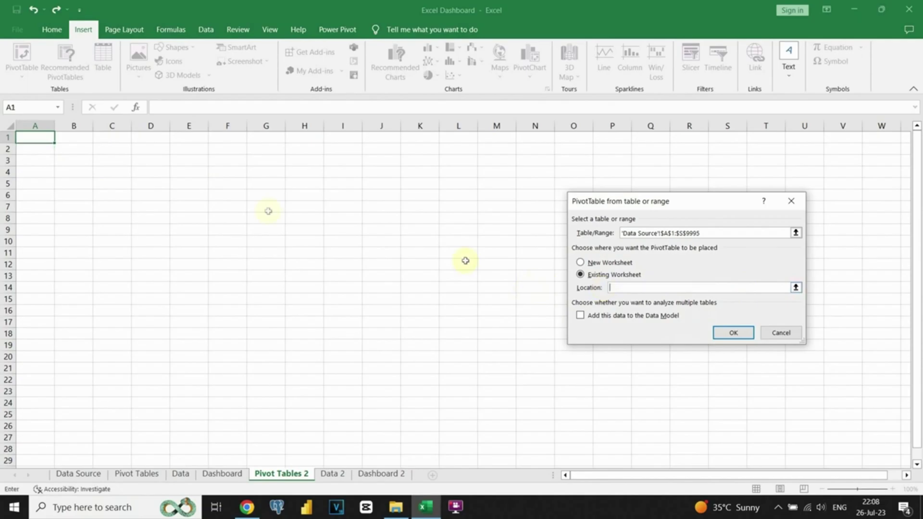
pyautogui.click(47, 150)
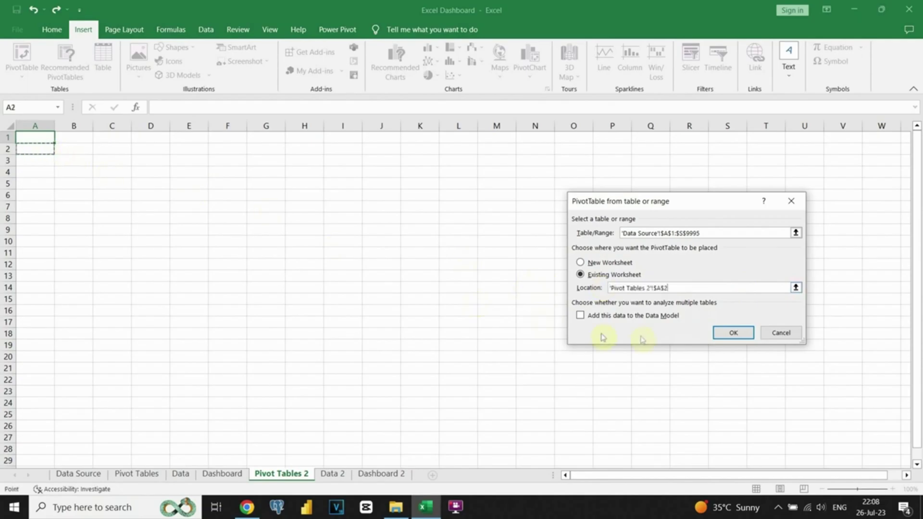
pyautogui.click(731, 332)
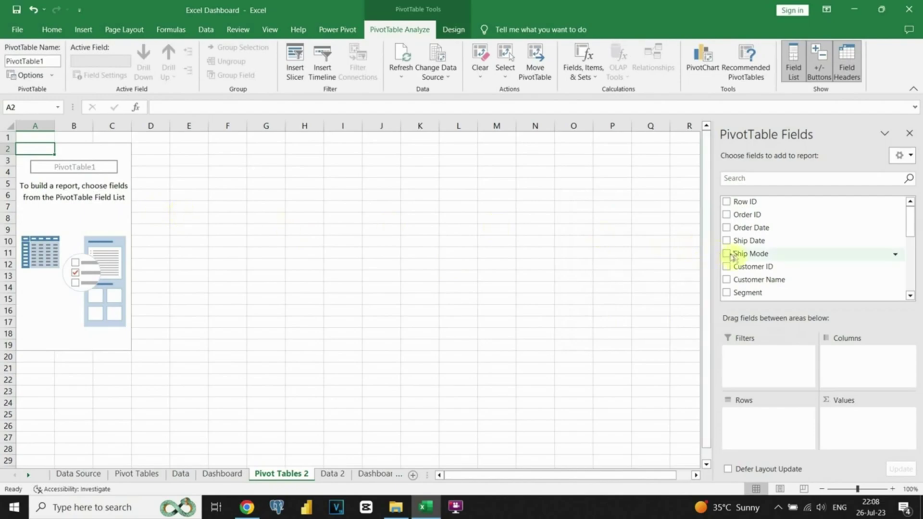
# - Add Ship Mode to the PivotTable's rows and Sales to its values
pyautogui.moveTo(739, 257); pyautogui.dragTo(757, 416)
pyautogui.scroll(-2, 781, 265)
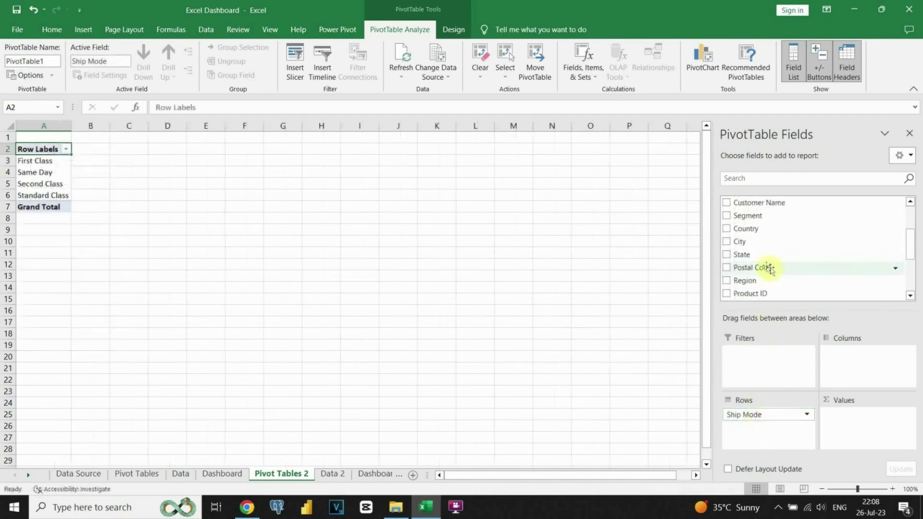
pyautogui.scroll(2, 754, 231)
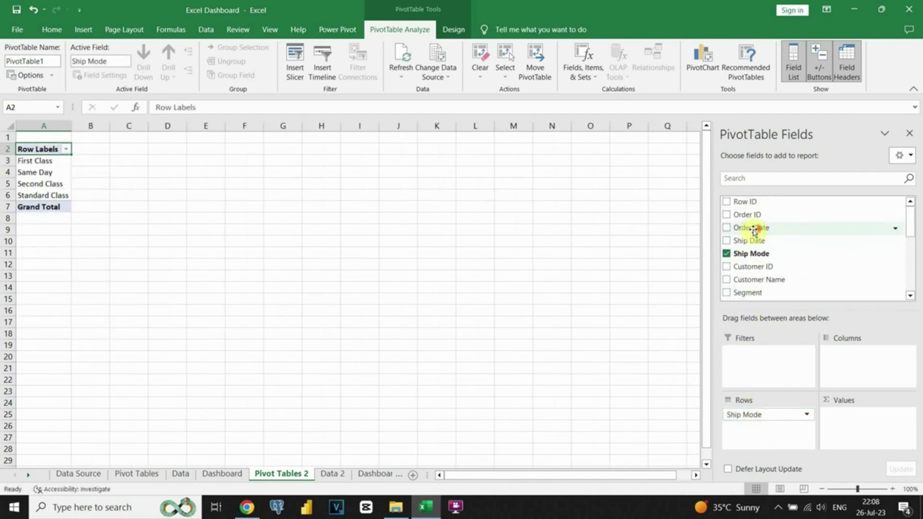
pyautogui.scroll(-4, 753, 230)
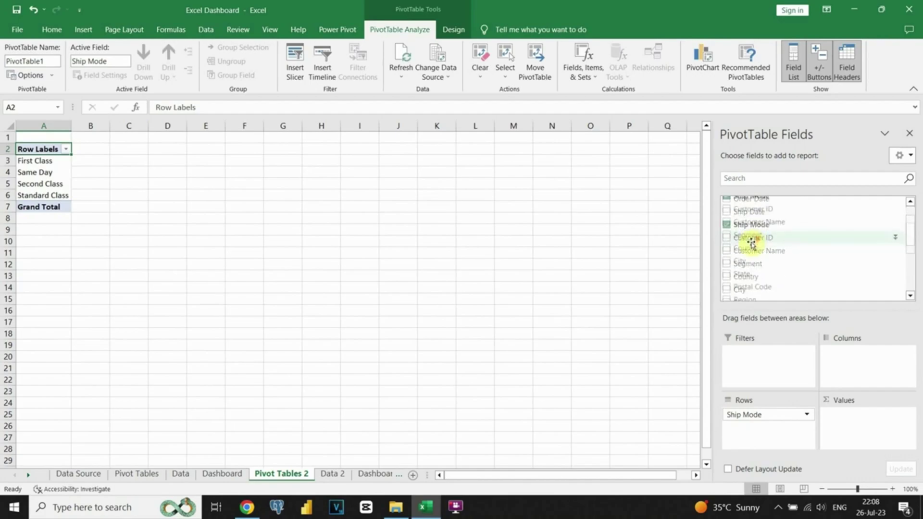
pyautogui.scroll(-2, 752, 243)
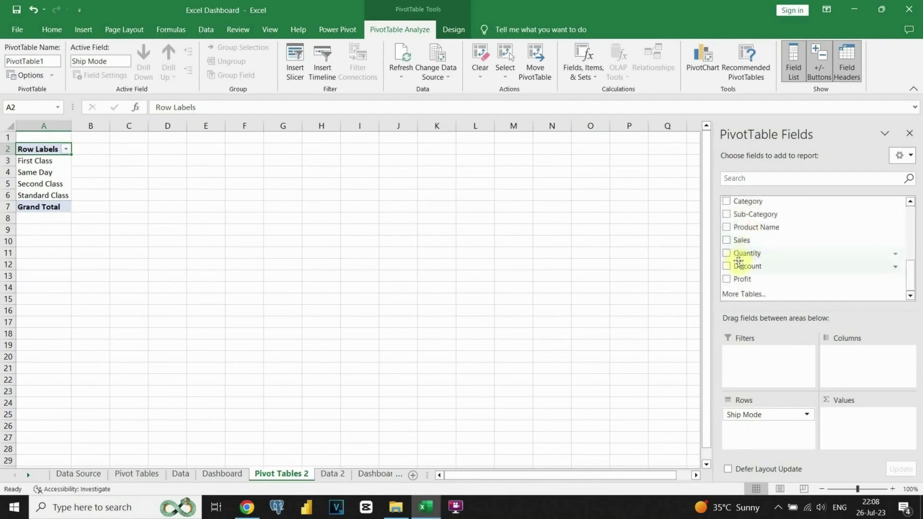
pyautogui.moveTo(754, 254); pyautogui.dragTo(843, 414)
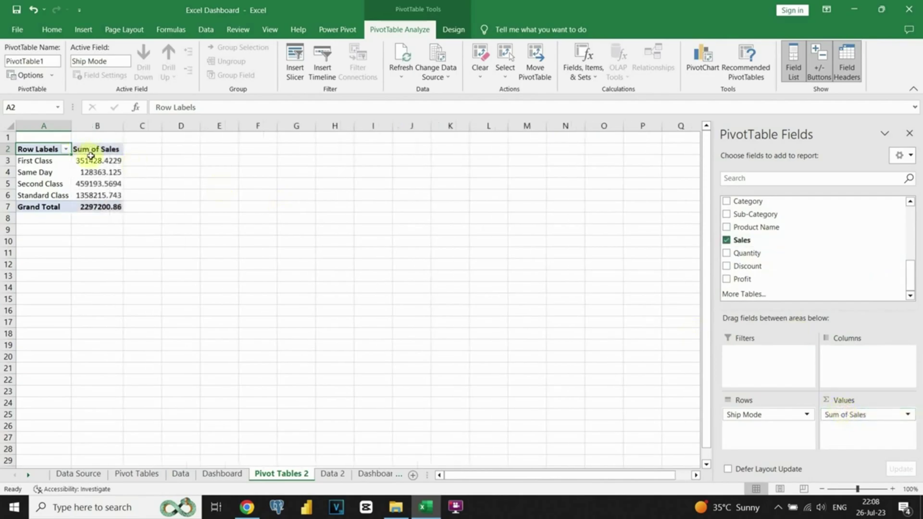
# - Format the Sum of Sales figures in B3:B7 with the comma number style
pyautogui.moveTo(91, 158); pyautogui.dragTo(96, 207)
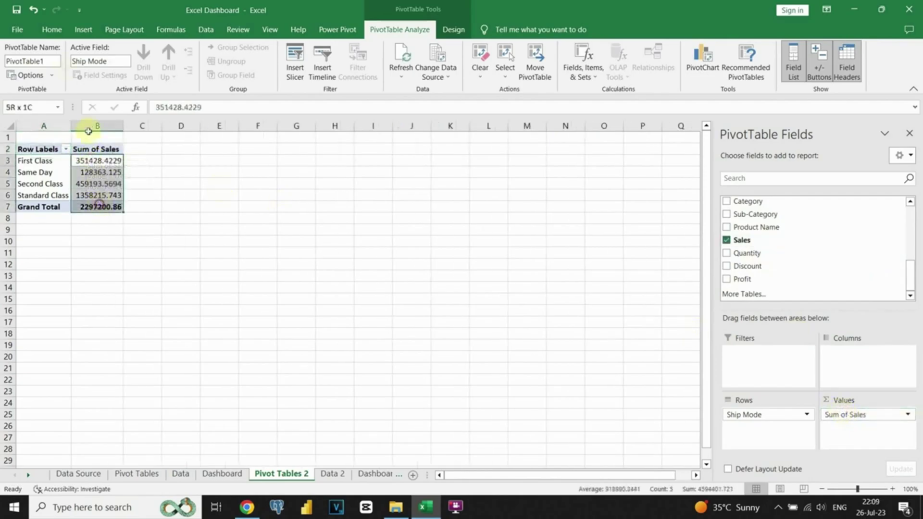
pyautogui.click(52, 30)
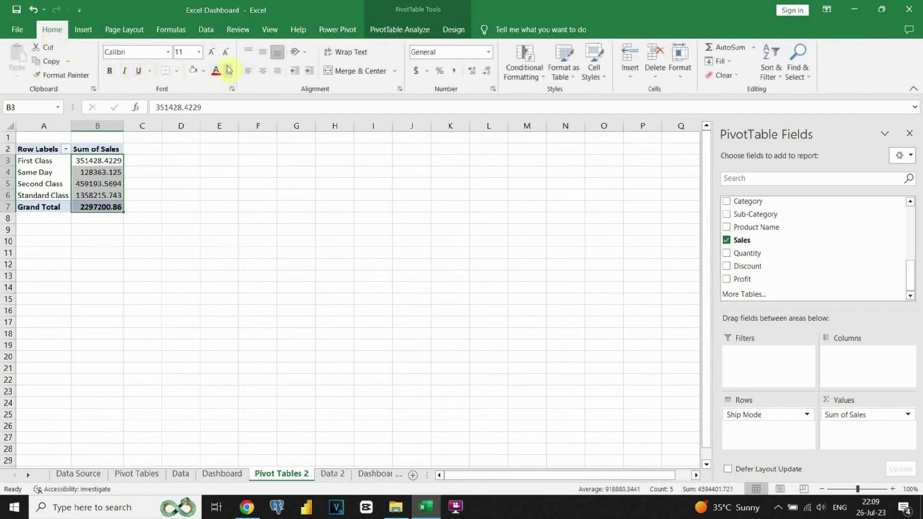
pyautogui.click(454, 71)
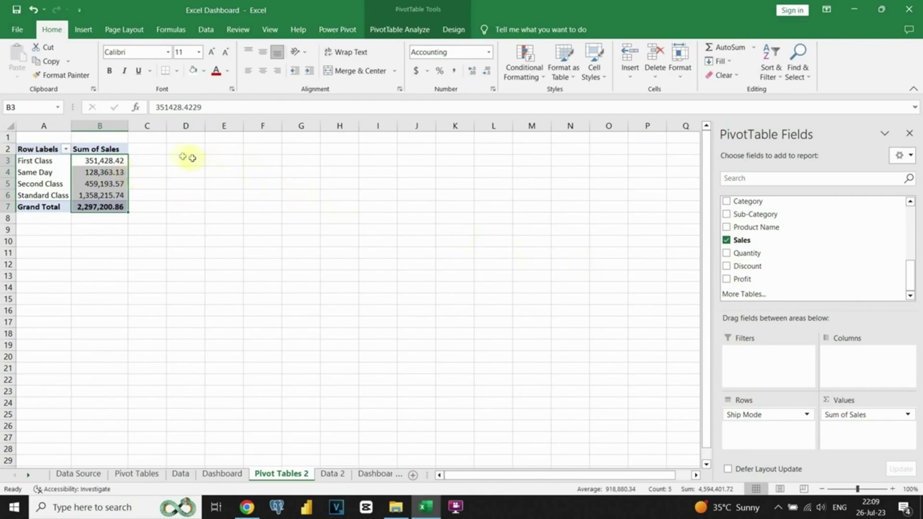
# - Rename the PivotTable's Row Labels header in A2 as "Ship Mode"
pyautogui.click(45, 149)
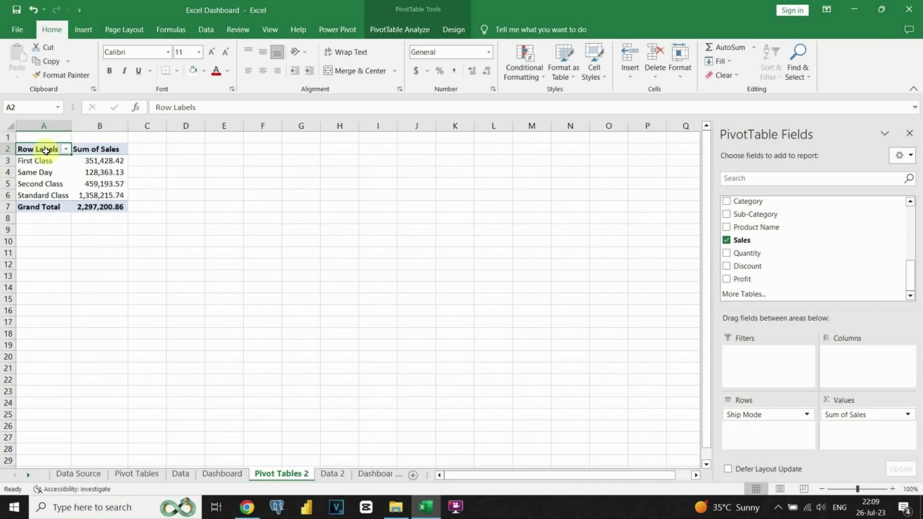
pyautogui.write('Ship Mode')
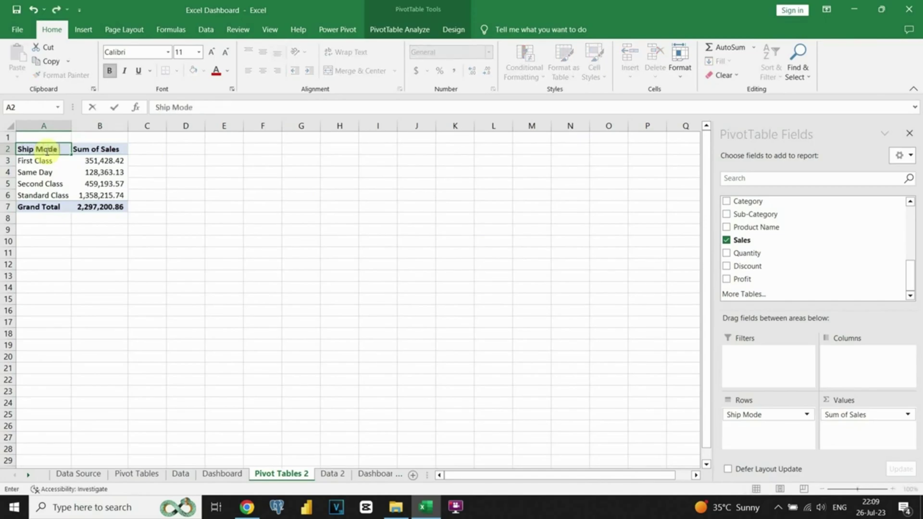
pyautogui.press('Return')
# - Merge A1:B1 into a centred title "Sales by Ship Mode" in bold with a gold fill
pyautogui.moveTo(43, 137); pyautogui.dragTo(100, 138)
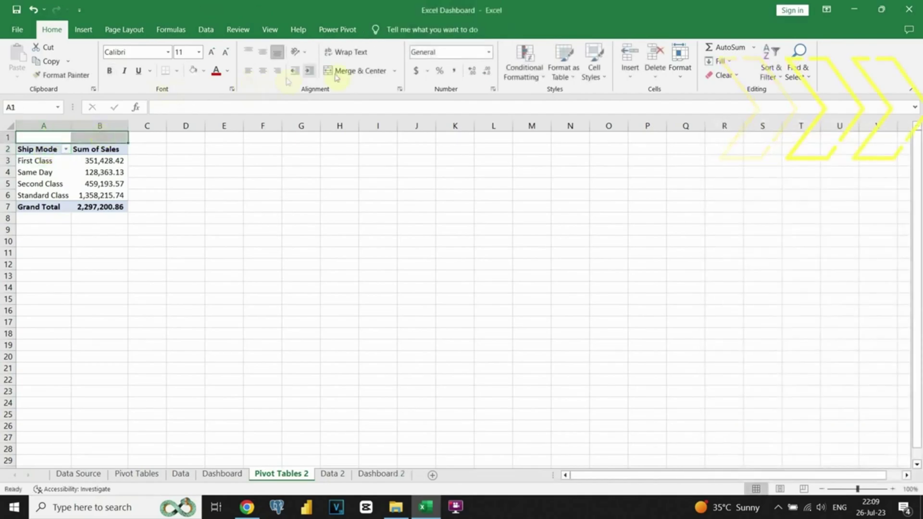
pyautogui.click(355, 70)
pyautogui.write('Sales by Ship Mode')
pyautogui.click(114, 107)
pyautogui.click(109, 70)
pyautogui.click(203, 71)
pyautogui.click(260, 99)
pyautogui.click(185, 160)
# - Copy the Ship Mode PivotTable to A11 and replace its row field with Sub-Category
pyautogui.moveTo(37, 149); pyautogui.dragTo(113, 205)
pyautogui.hotkey('ctrl', 'c')
pyautogui.click(46, 249)
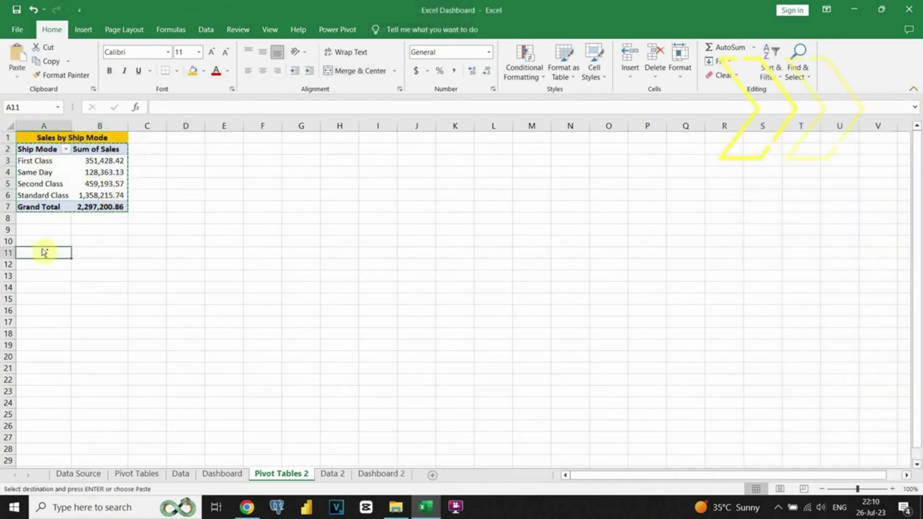
pyautogui.hotkey('ctrl', 'v')
pyautogui.click(727, 254)
pyautogui.scroll(-4, 729, 255)
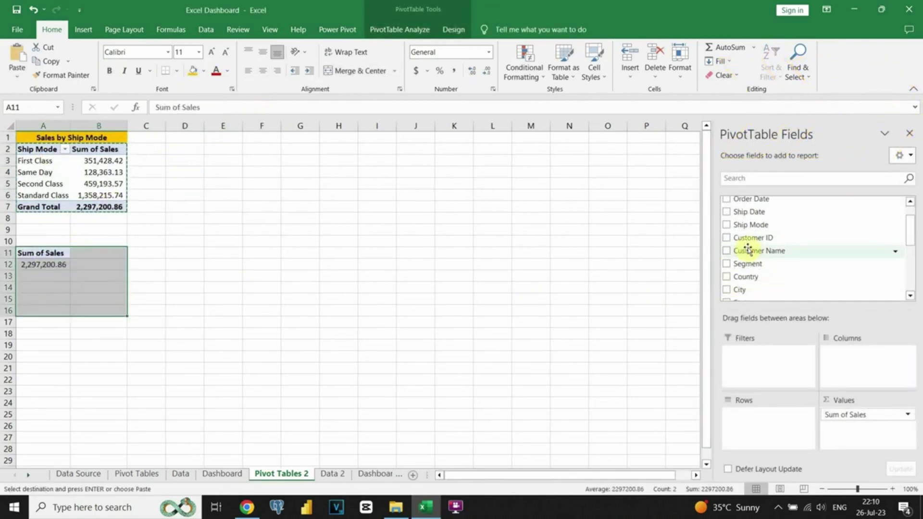
pyautogui.click(727, 243)
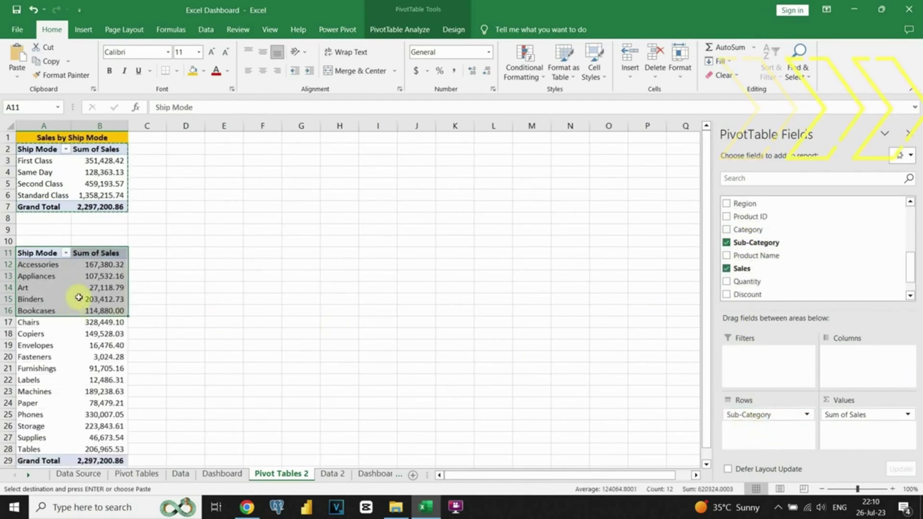
# - Rename the row header of the sub-category PivotTable in A11 as "Product"
pyautogui.click(45, 254)
pyautogui.tripleClick(162, 109)
pyautogui.write('Product')
pyautogui.press('Return')
# - Sort both the Product and Ship Mode PivotTables by Sum of Sales in descending order
pyautogui.click(114, 263)
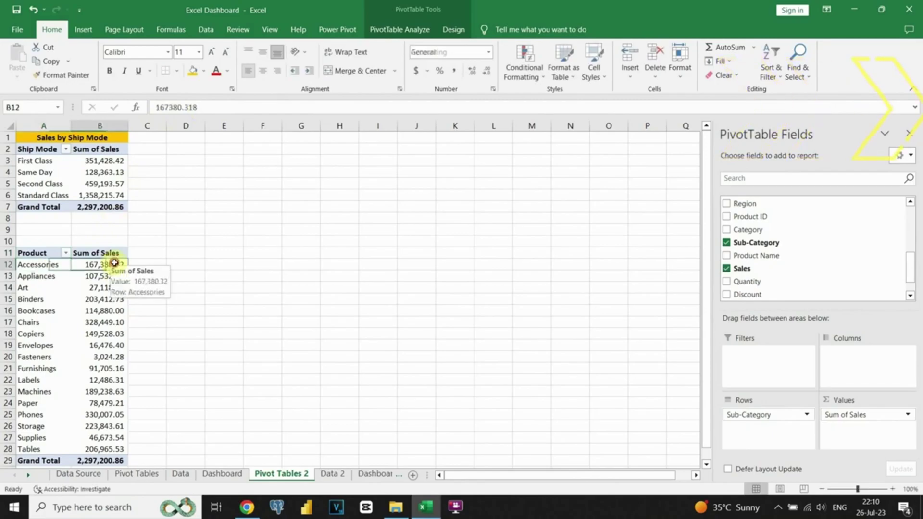
pyautogui.click(206, 30)
pyautogui.click(331, 71)
pyautogui.click(99, 172)
pyautogui.click(332, 70)
pyautogui.click(99, 287)
# - Copy the title cell above the Product PivotTable at A10 and change its text to "Sales by Product"
pyautogui.click(45, 137)
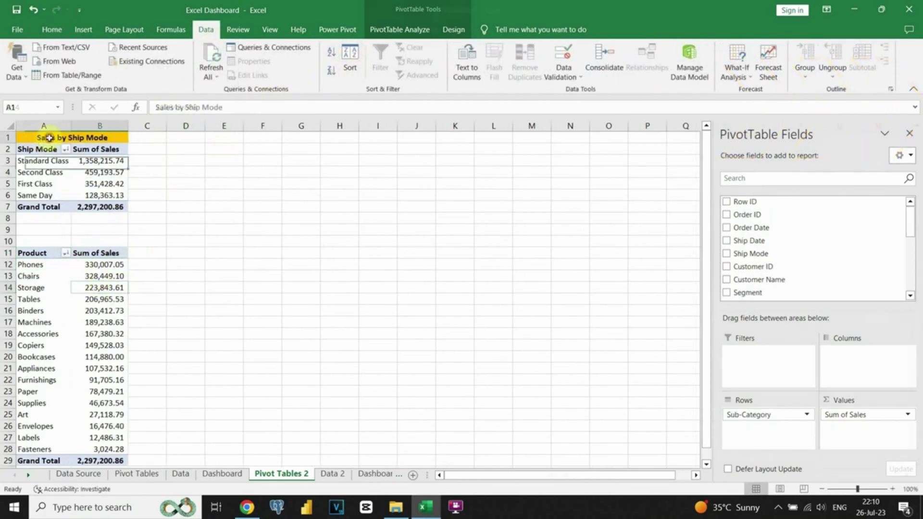
pyautogui.hotkey('ctrl', 'c')
pyautogui.click(45, 240)
pyautogui.hotkey('ctrl', 'v')
pyautogui.moveTo(186, 107); pyautogui.dragTo(233, 104)
pyautogui.write('Product')
pyautogui.press('Return')
# - Copy the Ship Mode PivotTable to D2 and fit the widths of columns D and E to their contents
pyautogui.moveTo(43, 150); pyautogui.dragTo(85, 199)
pyautogui.hotkey('ctrl', 'c')
pyautogui.click(183, 149)
pyautogui.hotkey('ctrl', 'v')
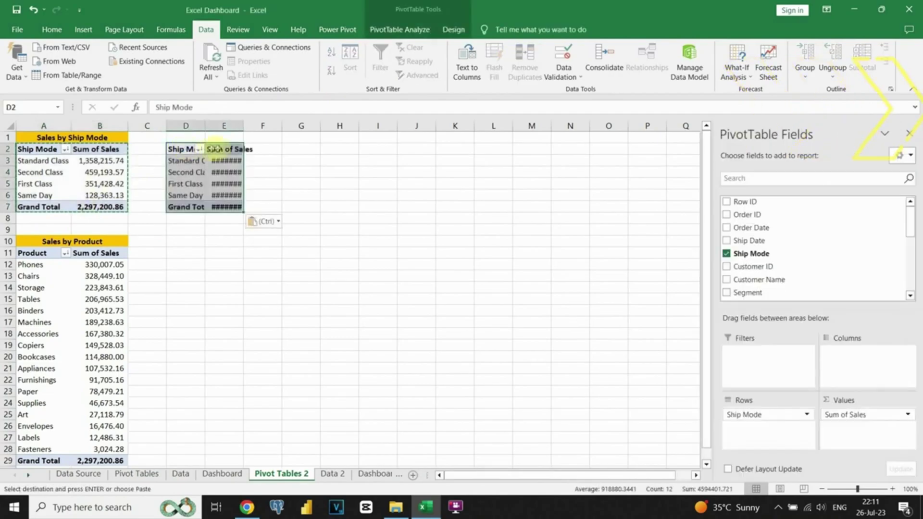
pyautogui.doubleClick(243, 125)
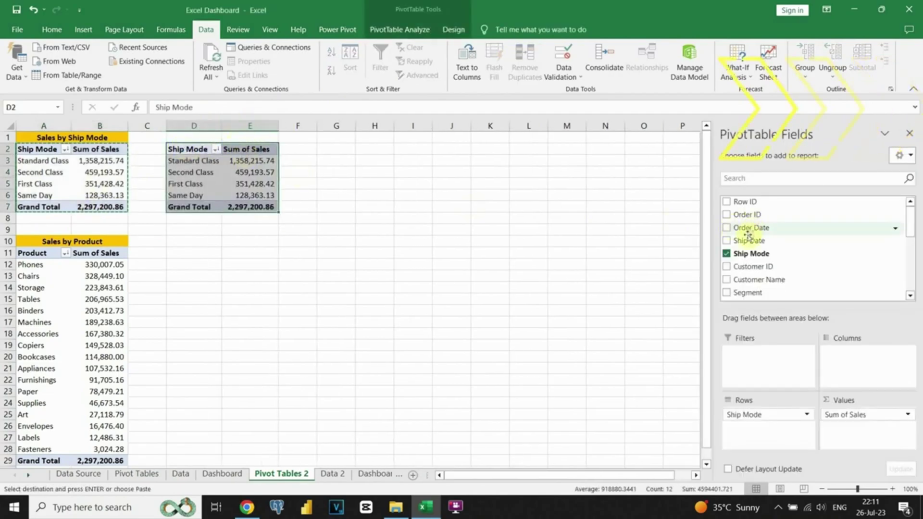
# - Replace Ship Mode with City as the copied PivotTable's row field and sort it by sales in descending order
pyautogui.scroll(-2, 749, 234)
pyautogui.click(726, 260)
pyautogui.moveTo(791, 413); pyautogui.dragTo(679, 351)
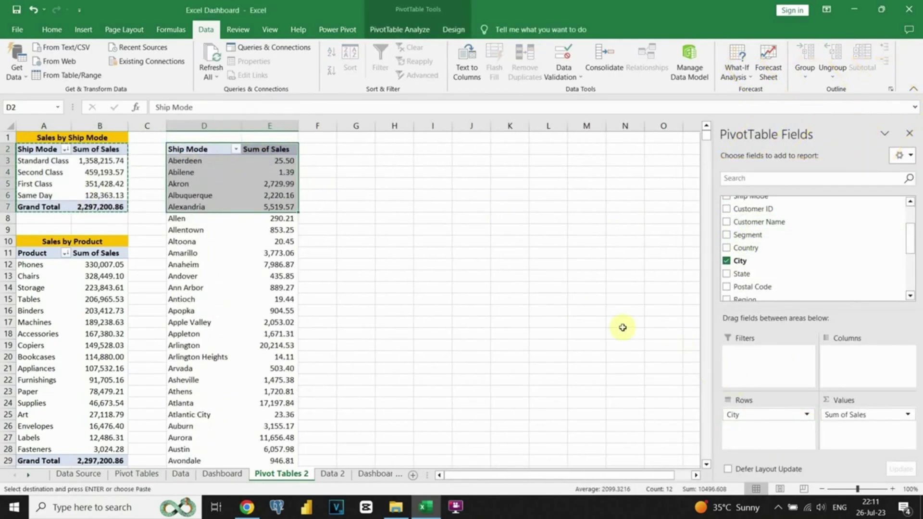
pyautogui.click(269, 207)
pyautogui.click(332, 71)
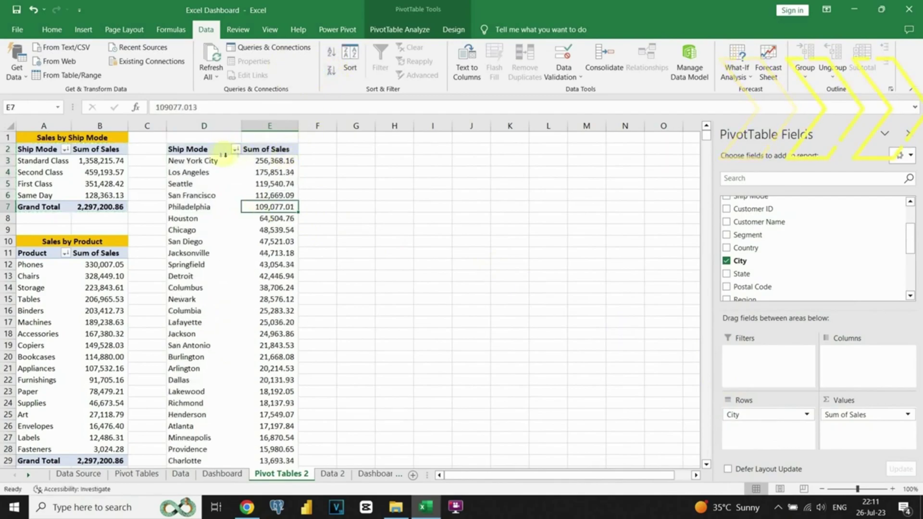
# - Rename the row header of the city PivotTable in D2 as "City"
pyautogui.click(205, 148)
pyautogui.write('City')
pyautogui.press('Return')
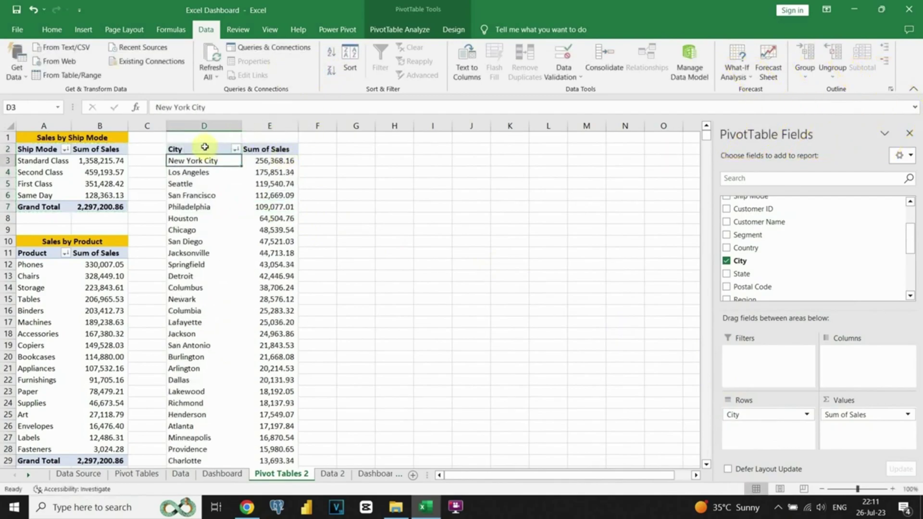
# - Copy the title cell above the Ship Mode PivotTable to D1 and change its text to "Sales by State"
pyautogui.click(99, 135)
pyautogui.hotkey('ctrl', 'c')
pyautogui.click(193, 136)
pyautogui.hotkey('ctrl', 'v')
pyautogui.moveTo(223, 107); pyautogui.dragTo(187, 107)
pyautogui.write('State')
pyautogui.press('Return')
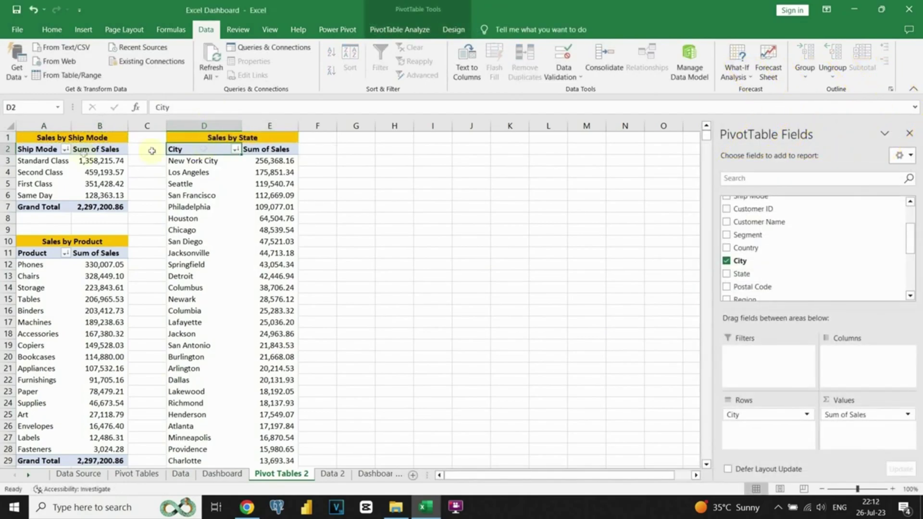
# - Copy the Ship Mode PivotTable to G2, replace its row field with Region and sort it by sales in descending order
pyautogui.moveTo(39, 149); pyautogui.dragTo(113, 207)
pyautogui.hotkey('ctrl', 'c')
pyautogui.click(346, 150)
pyautogui.hotkey('ctrl', 'v')
pyautogui.scroll(-4, 752, 228)
pyautogui.click(746, 216)
pyautogui.moveTo(743, 415); pyautogui.dragTo(656, 379)
pyautogui.click(420, 172)
pyautogui.click(342, 66)
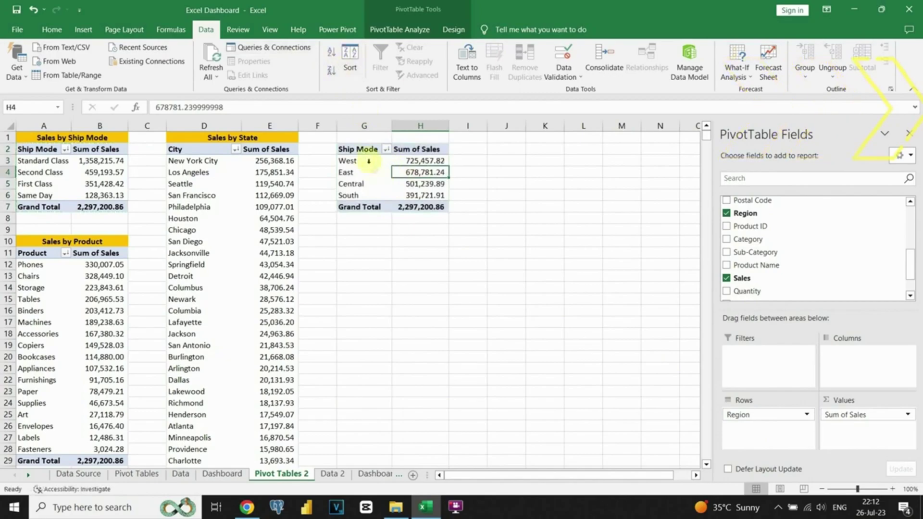
# - Copy the title to G1 with the text "Sales by Region" and rename the PivotTable's row header in G2 as "Region"
pyautogui.click(270, 138)
pyautogui.hotkey('ctrl', 'c')
pyautogui.click(365, 138)
pyautogui.hotkey('ctrl', 'v')
pyautogui.doubleClick(196, 107)
pyautogui.write('Region')
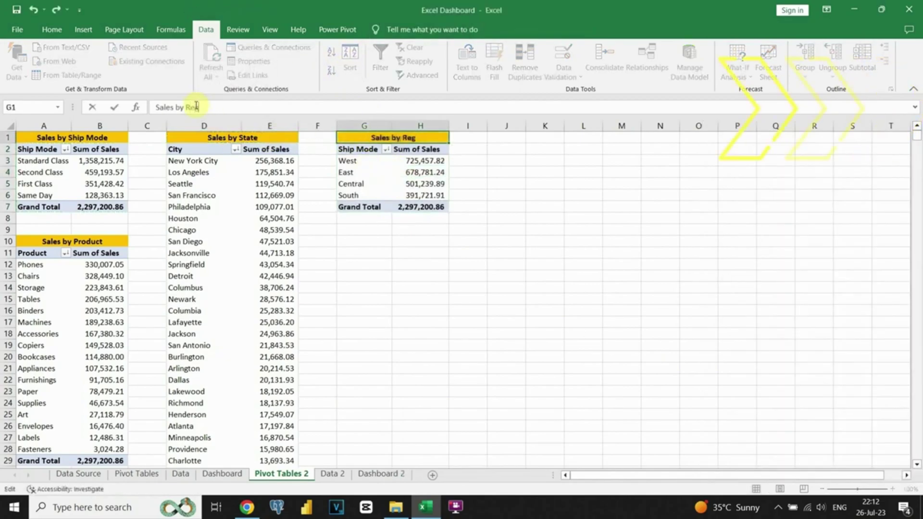
pyautogui.press('Return')
pyautogui.tripleClick(179, 107)
pyautogui.write('Region')
pyautogui.press('Return')
# - Copy the Region PivotTable to G10, leaving blank rows below the original
pyautogui.moveTo(351, 149); pyautogui.dragTo(423, 207)
pyautogui.hotkey('ctrl', 'c')
pyautogui.click(365, 230)
pyautogui.hotkey('ctrl', 'v')
pyautogui.hotkey('ctrl', 'z')
pyautogui.click(358, 241)
pyautogui.hotkey('ctrl', 'v')
pyautogui.press('Escape')
pyautogui.click(373, 252)
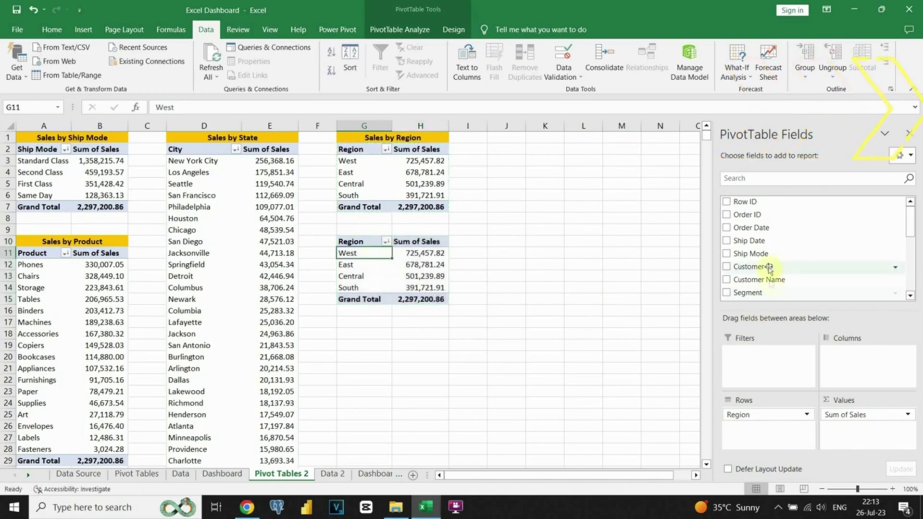
pyautogui.scroll(-2, 743, 229)
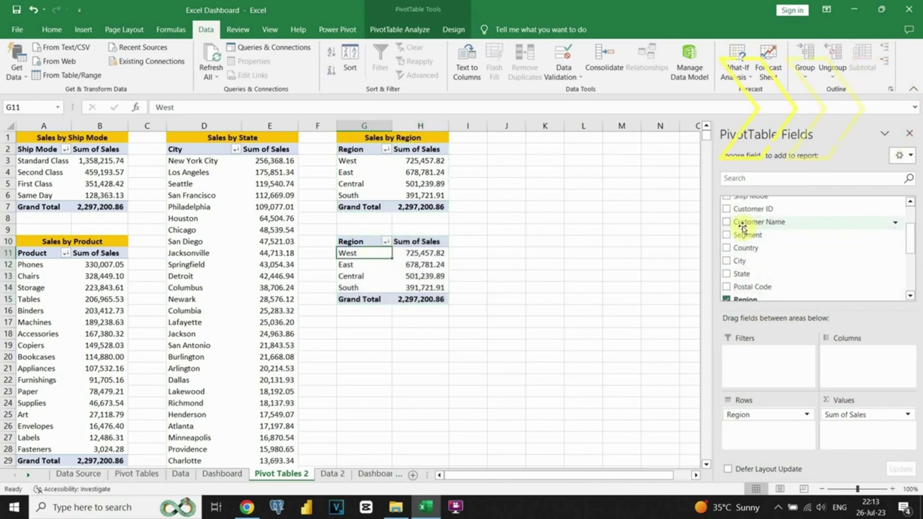
# - Change the title above the city PivotTable in D1 to "Sales by City"
pyautogui.click(210, 138)
pyautogui.doubleClick(193, 107)
pyautogui.write('City')
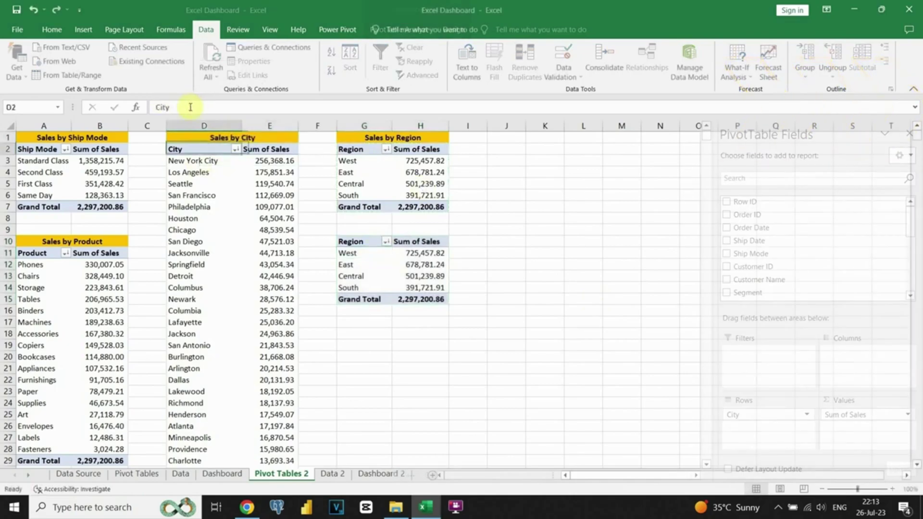
pyautogui.press('Return')
# - Replace Region with State as the row field of the PivotTable at G10 and sort it by sales in descending order
pyautogui.click(418, 264)
pyautogui.scroll(-5, 752, 247)
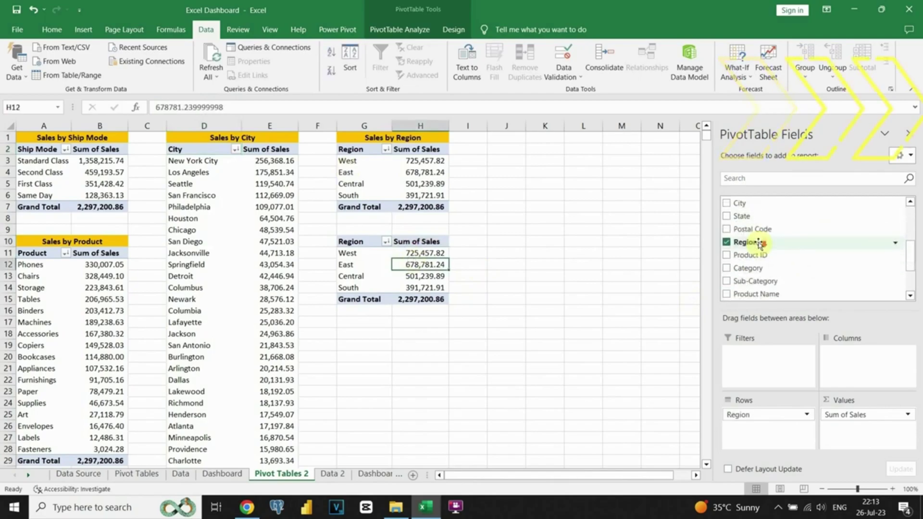
pyautogui.scroll(3, 743, 243)
pyautogui.moveTo(741, 236); pyautogui.dragTo(750, 431)
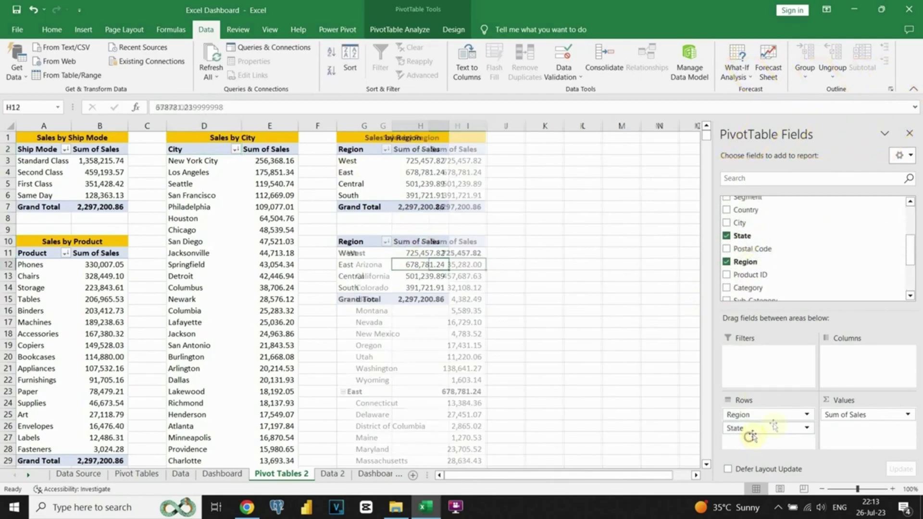
pyautogui.click(332, 70)
# - Rename the row header of the PivotTable in G10 as "State"
pyautogui.click(363, 240)
pyautogui.write('State')
pyautogui.press('Return')
pyautogui.click(438, 240)
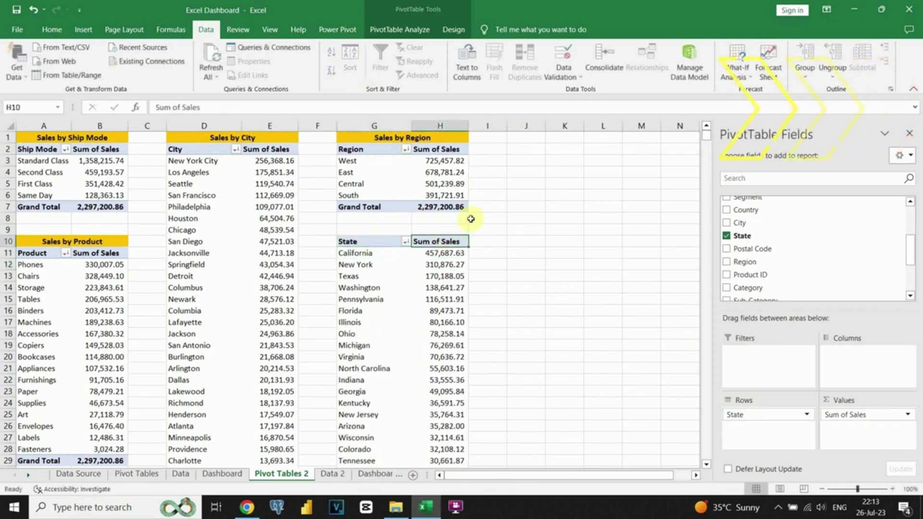
# - Copy the "Sales by Region" title to G9 and change its text to "Sales by State"
pyautogui.click(397, 137)
pyautogui.hotkey('ctrl', 'c')
pyautogui.click(365, 230)
pyautogui.hotkey('ctrl', 'v')
pyautogui.doubleClick(197, 107)
pyautogui.write('Stet')
pyautogui.press('Return')
pyautogui.press('Up')
pyautogui.doubleClick(196, 107)
pyautogui.write('State')
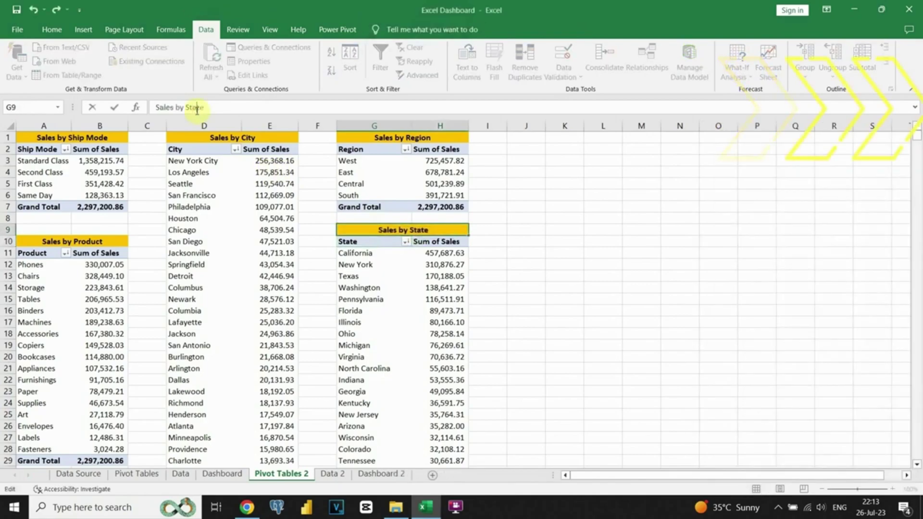
pyautogui.press('Return')
# - Add a matching title across J1:K1 with the text "KPIS"
pyautogui.moveTo(452, 141); pyautogui.dragTo(567, 144)
pyautogui.moveTo(211, 107); pyautogui.dragTo(133, 107)
pyautogui.write('KPIS')
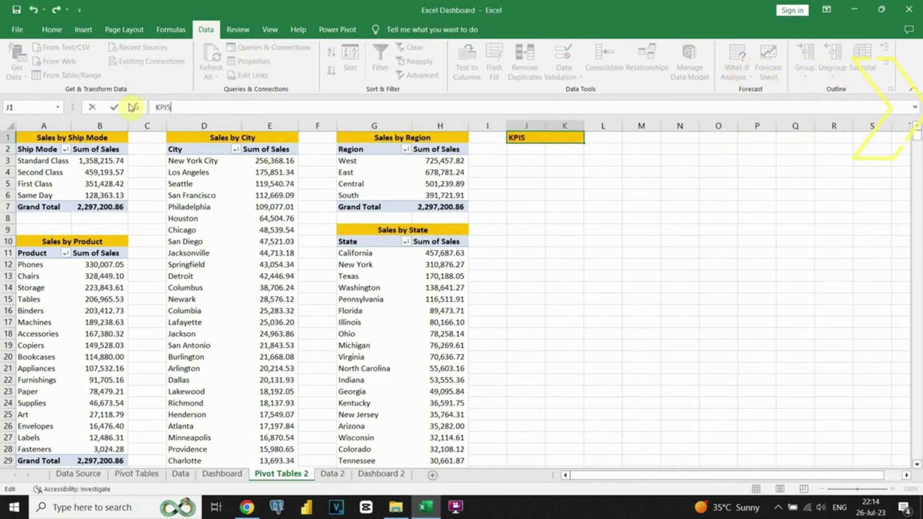
pyautogui.press('Return')
# - Enter the labels SALES, PROFIT and ORDERS in J2:J4 under the KPIS title
pyautogui.write('SALES')
pyautogui.press('Return')
pyautogui.write('PROFIT')
pyautogui.press('Return')
pyautogui.write('ORDERS')
pyautogui.press('Return')
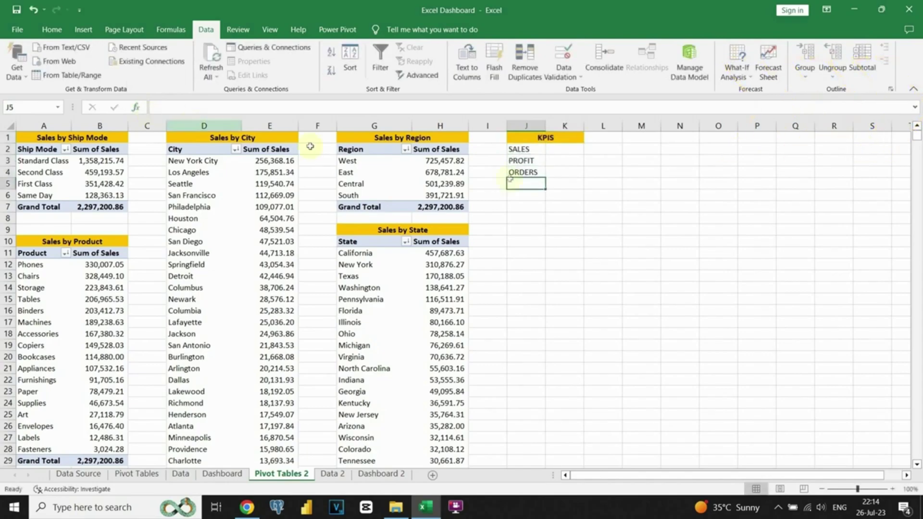
# - In K2, sum the Sales column P of the Data Source sheet and apply the comma number style
pyautogui.click(559, 149)
pyautogui.write('=SUM(')
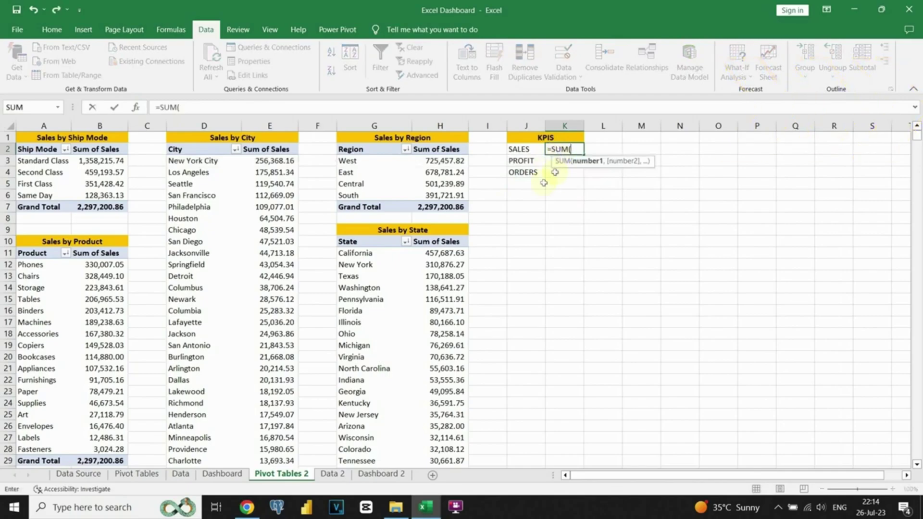
pyautogui.click(85, 474)
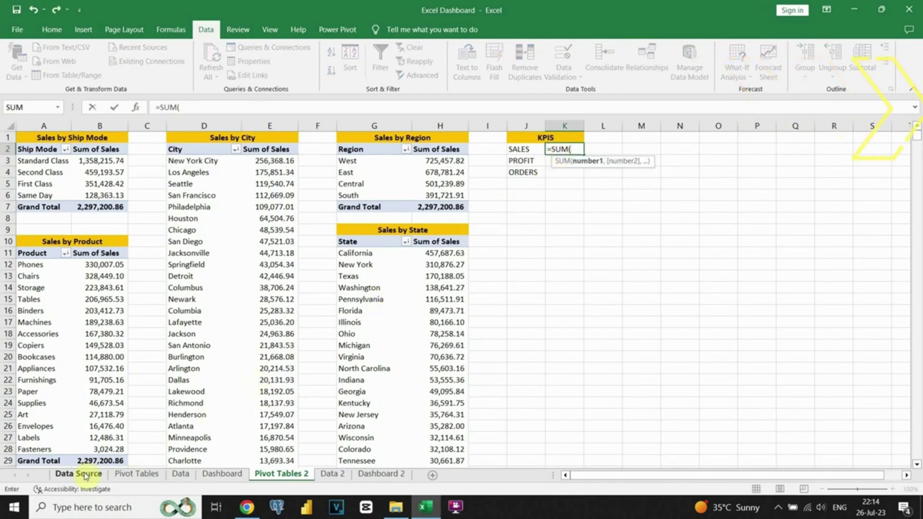
pyautogui.click(724, 126)
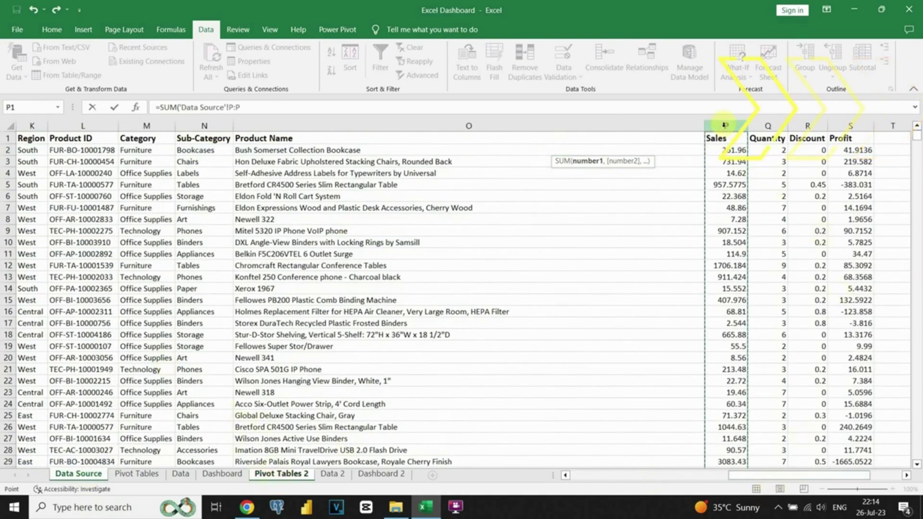
pyautogui.press('Return')
pyautogui.click(558, 149)
pyautogui.click(52, 29)
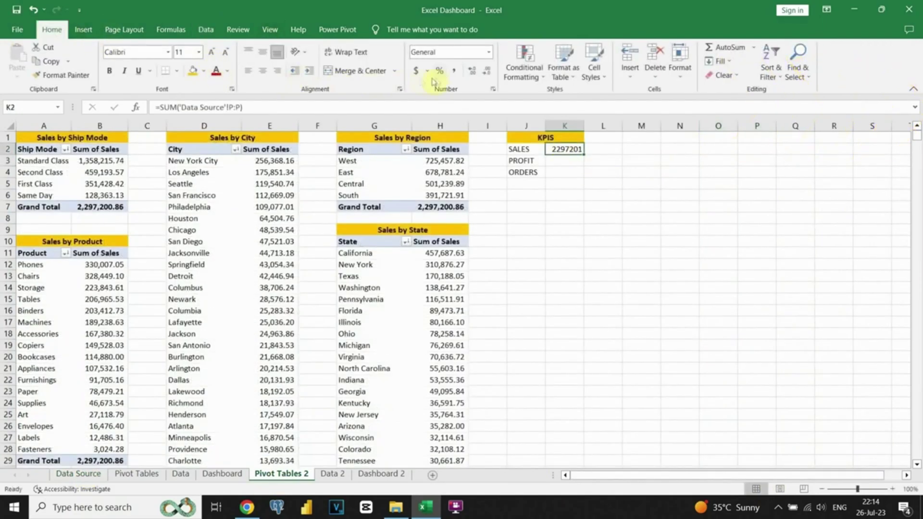
pyautogui.click(453, 71)
# - Sum the Data Source sheet's Profit column in K3 and its Quantity column in K4
pyautogui.click(571, 160)
pyautogui.write('=SUM(')
pyautogui.click(85, 474)
pyautogui.click(839, 125)
pyautogui.press('Return')
pyautogui.write('=SUM(')
pyautogui.click(79, 475)
pyautogui.click(761, 125)
pyautogui.press('Return')
# - Apply the comma number style to K3:K4 and bold the KPI labels in J2:J4
pyautogui.moveTo(560, 160); pyautogui.dragTo(572, 173)
pyautogui.click(453, 70)
pyautogui.click(569, 185)
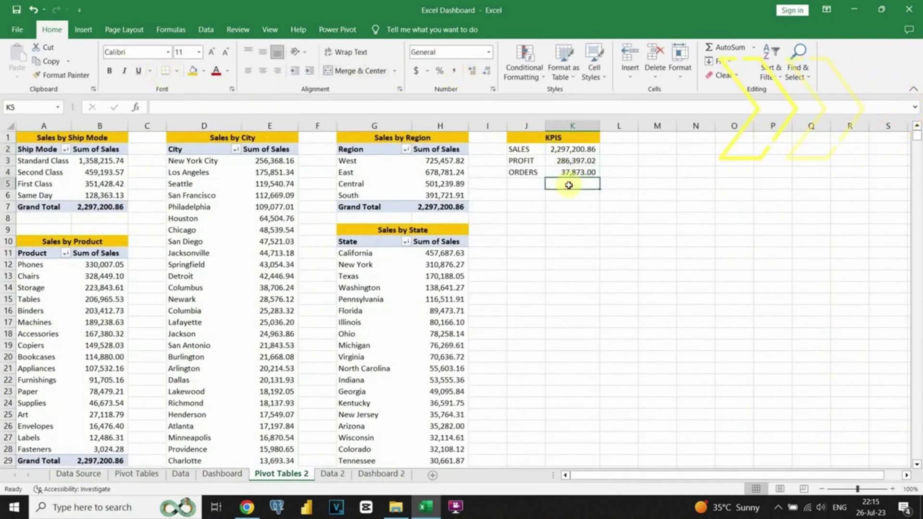
pyautogui.moveTo(521, 149); pyautogui.dragTo(529, 172)
pyautogui.hotkey('ctrl', 'b')
pyautogui.click(542, 213)
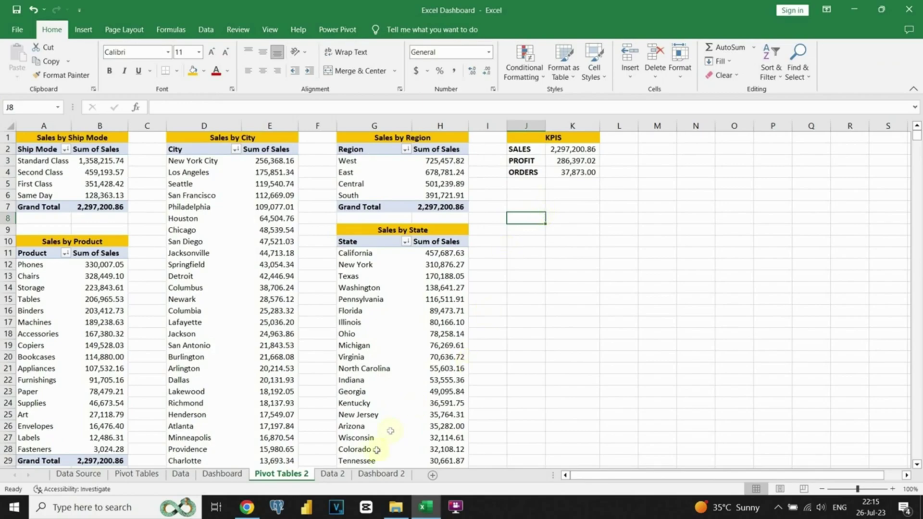
# - On the Data 2 sheet, link A1 to the title in A1 of Pivot Tables 2 and fill the formula through S27
pyautogui.click(332, 474)
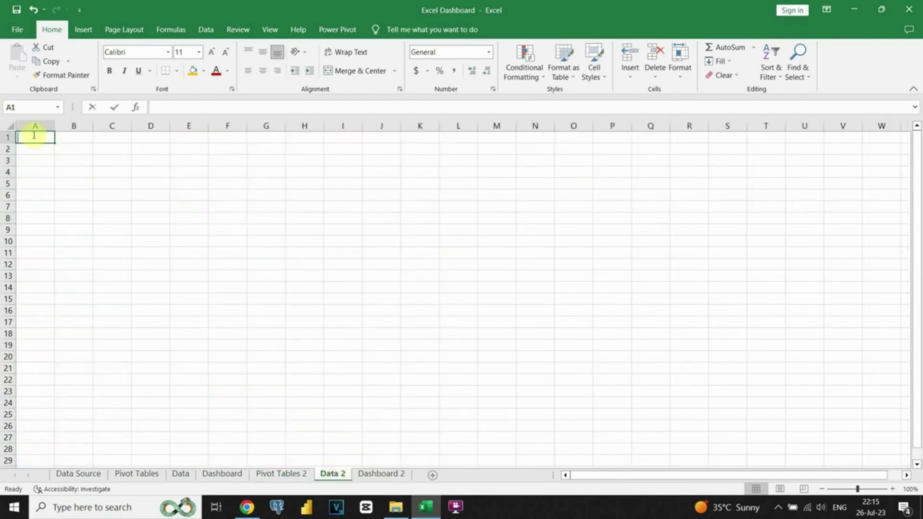
pyautogui.write('=')
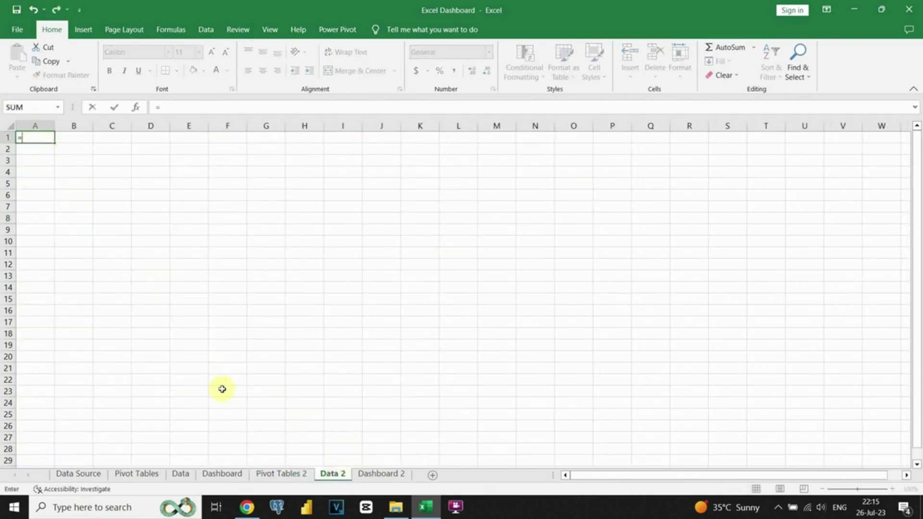
pyautogui.click(269, 473)
pyautogui.click(41, 138)
pyautogui.press('Return')
pyautogui.click(42, 139)
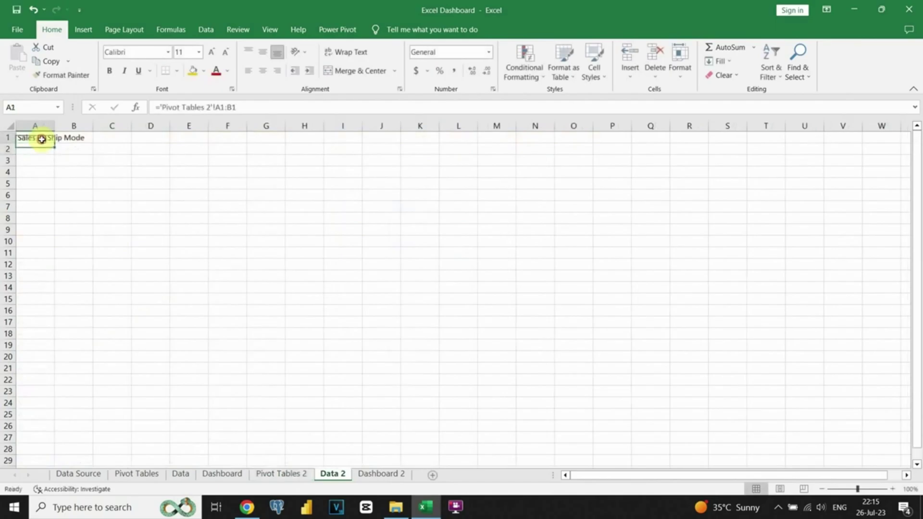
pyautogui.moveTo(54, 143); pyautogui.dragTo(736, 438)
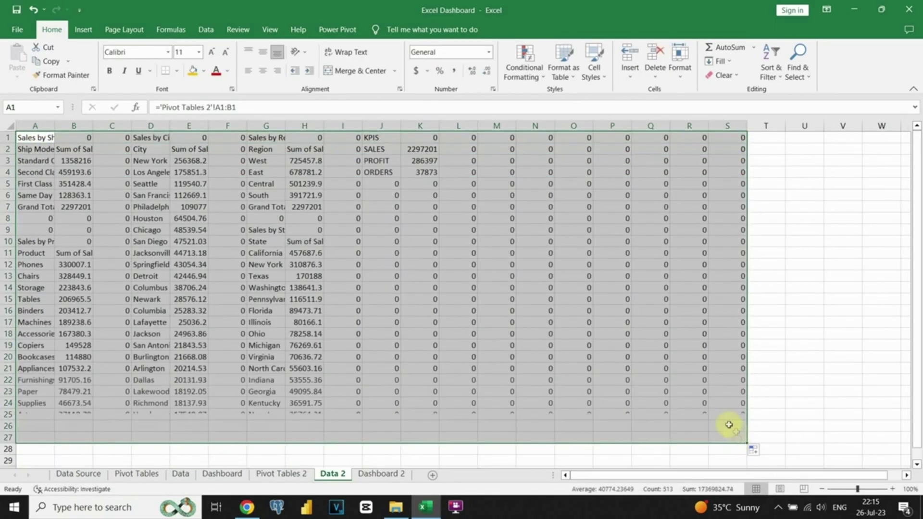
# - Clear the zeros between the ship mode and product tables, beside the product title, and in spacer columns C, F and I
pyautogui.moveTo(21, 221); pyautogui.dragTo(116, 242)
pyautogui.press('Delete')
pyautogui.press('Delete')
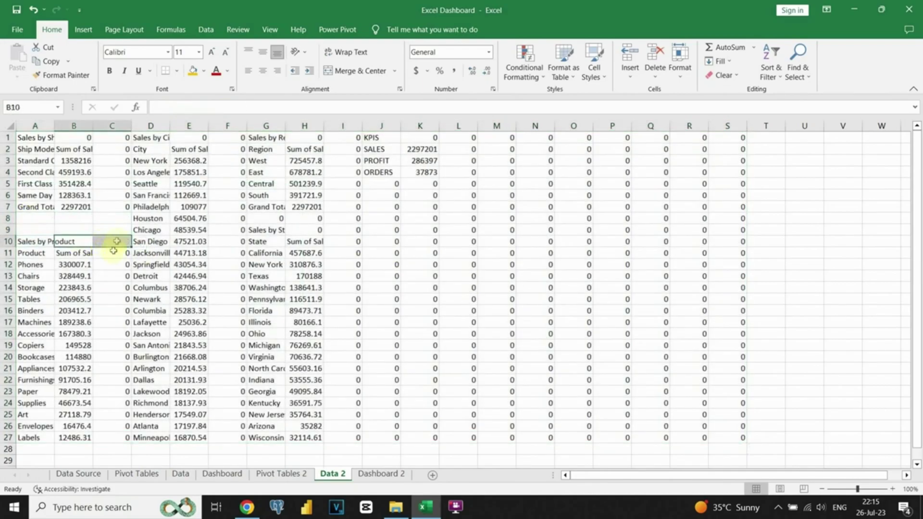
pyautogui.click(112, 125)
pyautogui.press('Delete')
pyautogui.click(227, 126)
pyautogui.press('Delete')
pyautogui.click(343, 125)
pyautogui.press('Delete')
# - Clear the zeros in G8:H8 and beside the state, region, city and ship mode titles in H9, H1, E1 and B1
pyautogui.moveTo(259, 219); pyautogui.dragTo(315, 229)
pyautogui.press('Delete')
pyautogui.click(308, 138)
pyautogui.press('Delete')
pyautogui.click(192, 137)
pyautogui.press('Delete')
pyautogui.click(89, 138)
pyautogui.press('Delete')
# - Clear the zeros around the KPI table: K1, columns L to S, and J5:K27
pyautogui.moveTo(423, 138); pyautogui.dragTo(732, 138)
pyautogui.press('Delete')
pyautogui.moveTo(458, 126); pyautogui.dragTo(727, 125)
pyautogui.press('Delete')
pyautogui.moveTo(381, 184); pyautogui.dragTo(433, 438)
pyautogui.press('Delete')
pyautogui.click(327, 312)
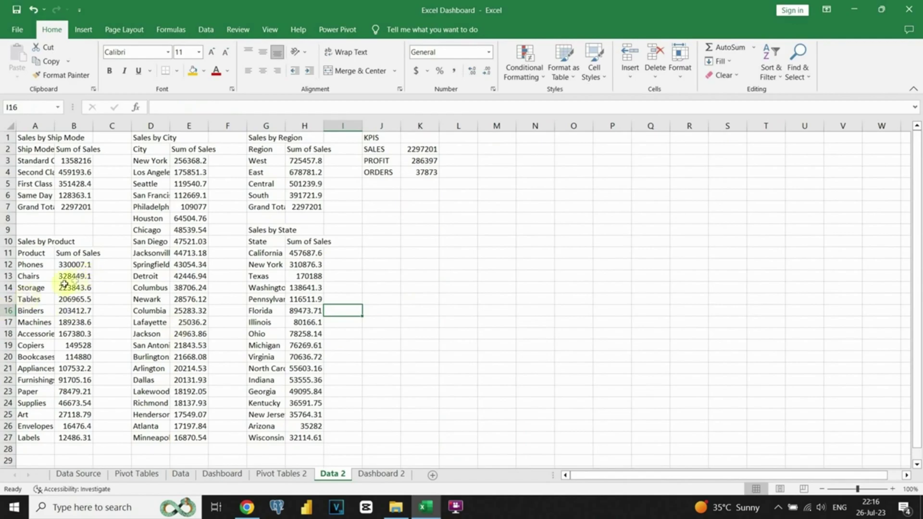
# - Bold the titles in A1, A10, D1, G1, G9 and J1 on the Data 2 sheet
pyautogui.click(53, 241)
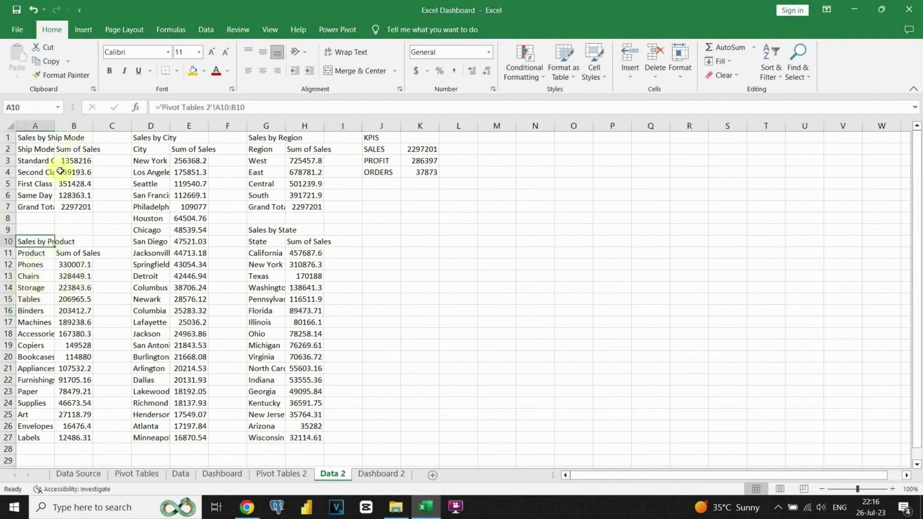
pyautogui.keyDown('ctrl'); pyautogui.click(36, 138); pyautogui.keyUp('ctrl')
pyautogui.keyDown('ctrl'); pyautogui.click(150, 138); pyautogui.keyUp('ctrl')
pyautogui.keyDown('ctrl'); pyautogui.click(272, 230); pyautogui.keyUp('ctrl')
pyautogui.keyDown('ctrl'); pyautogui.click(276, 138); pyautogui.keyUp('ctrl')
pyautogui.keyDown('ctrl'); pyautogui.click(368, 137); pyautogui.keyUp('ctrl')
pyautogui.click(110, 70)
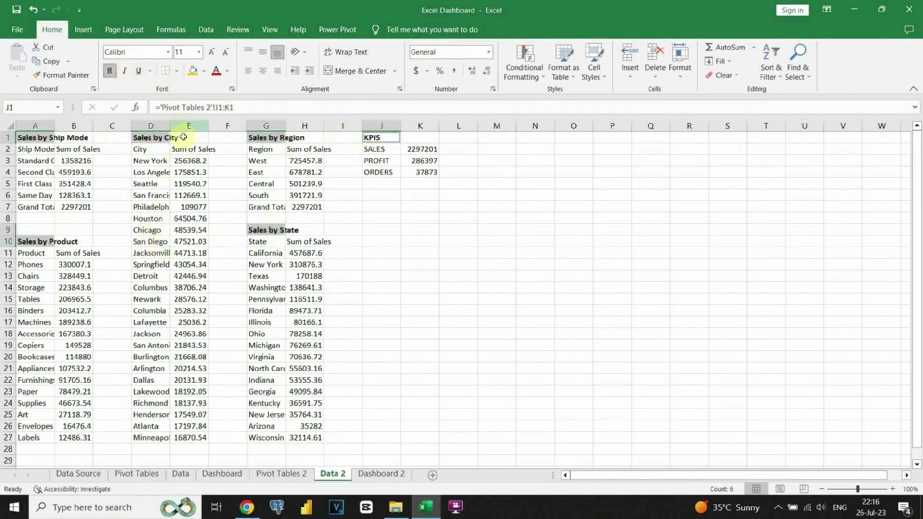
pyautogui.click(175, 170)
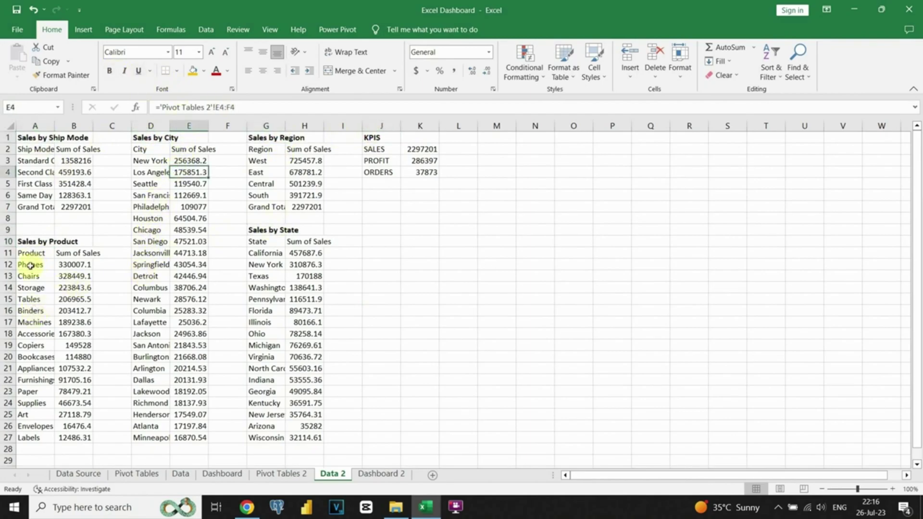
# - Clear A17:B27, D8:E27 and G16:H27 so that only the top five products, cities and states are listed
pyautogui.moveTo(26, 329); pyautogui.dragTo(84, 323)
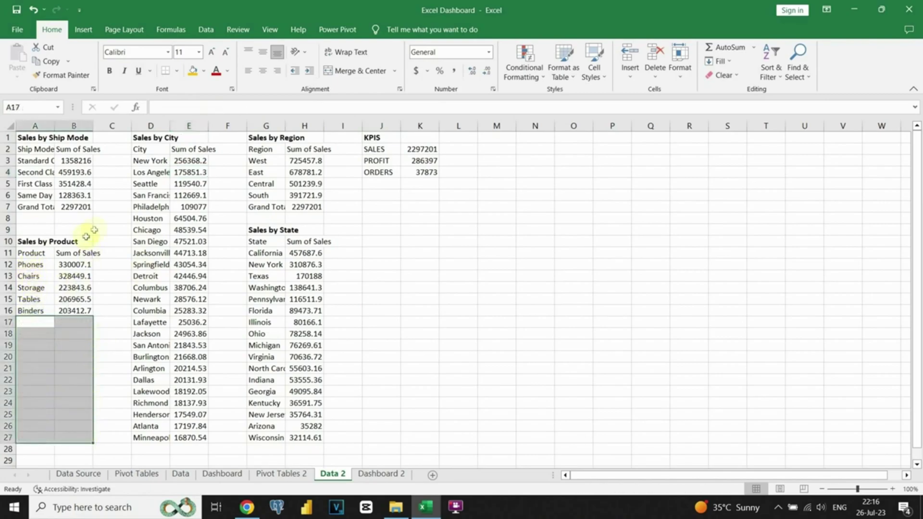
pyautogui.moveTo(145, 219); pyautogui.dragTo(206, 435)
pyautogui.press('Delete')
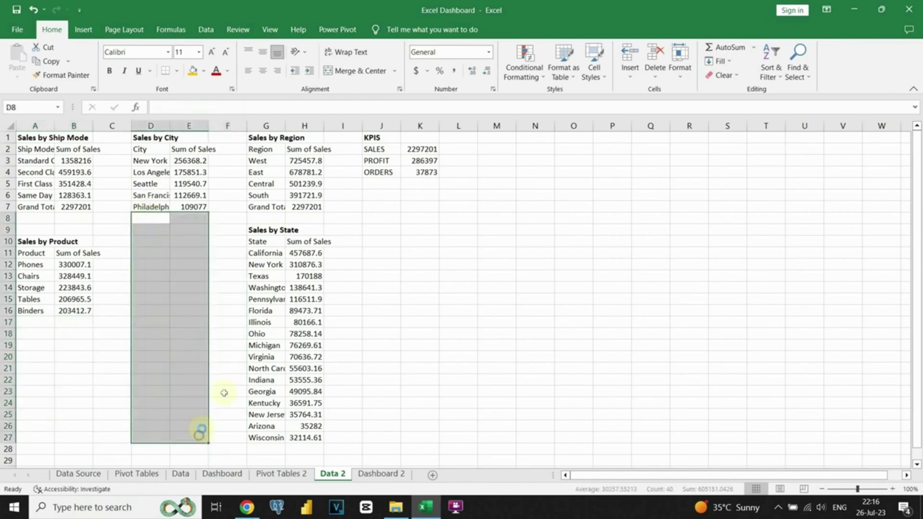
pyautogui.moveTo(260, 307); pyautogui.dragTo(303, 312)
pyautogui.click(343, 253)
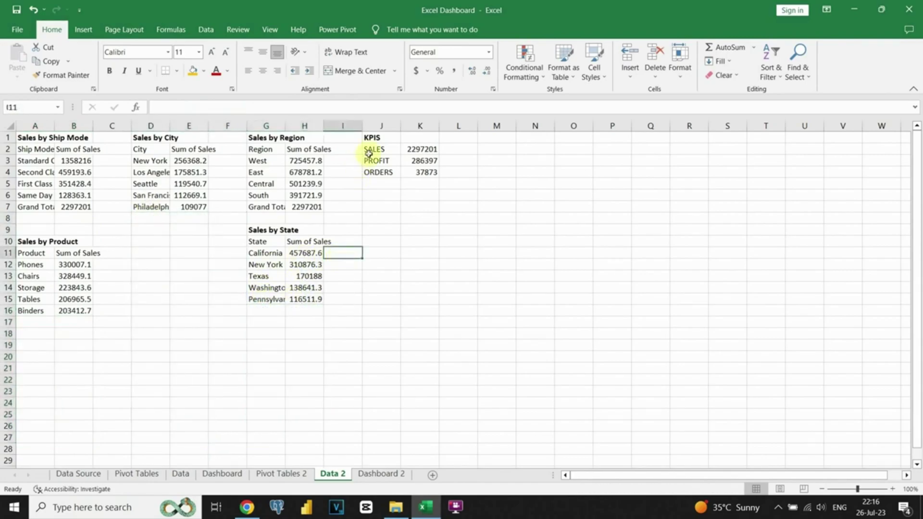
# - Bold the SALES, PROFIT and ORDERS labels in J2:J4 of the Data 2 sheet
pyautogui.moveTo(368, 153); pyautogui.dragTo(368, 173)
pyautogui.hotkey('ctrl', 'b')
pyautogui.click(354, 192)
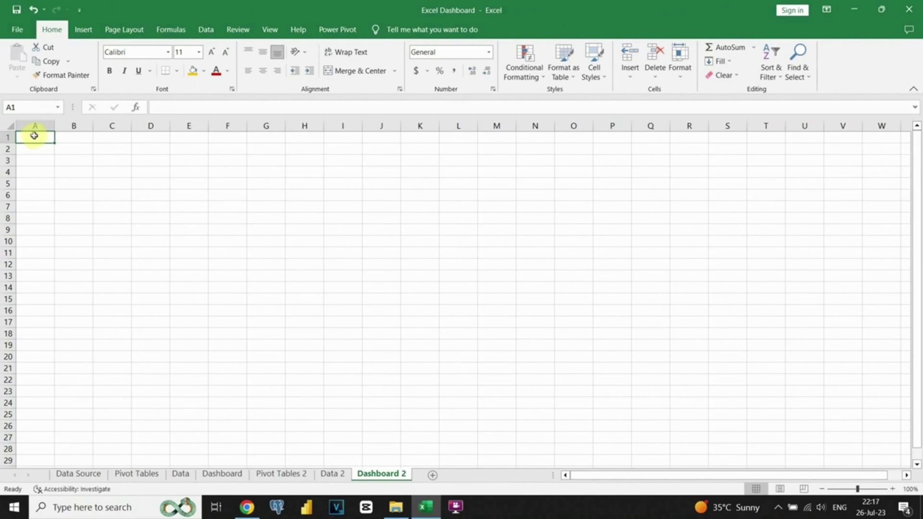
# - Fill the range A1:T36 on the Dashboard 2 sheet with the recent very dark purple colour
pyautogui.moveTo(34, 136); pyautogui.dragTo(769, 461)
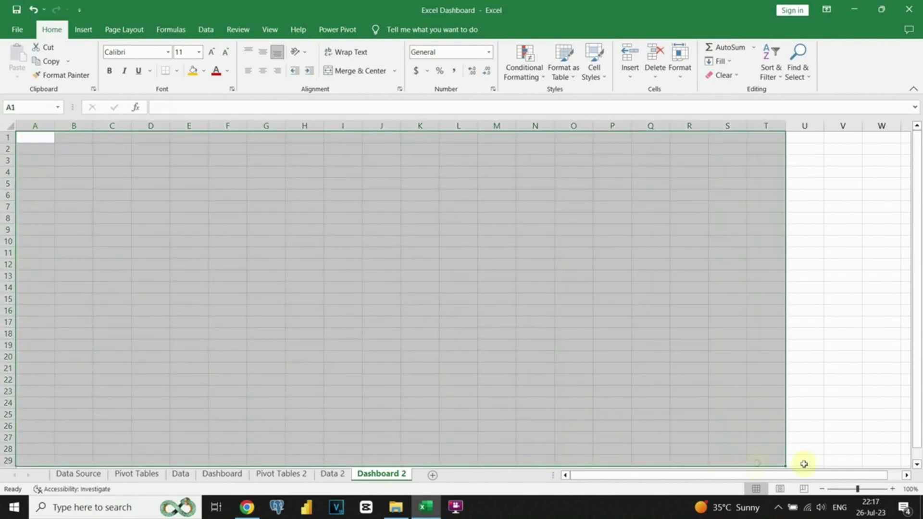
pyautogui.click(823, 489)
pyautogui.moveTo(27, 135); pyautogui.dragTo(609, 449)
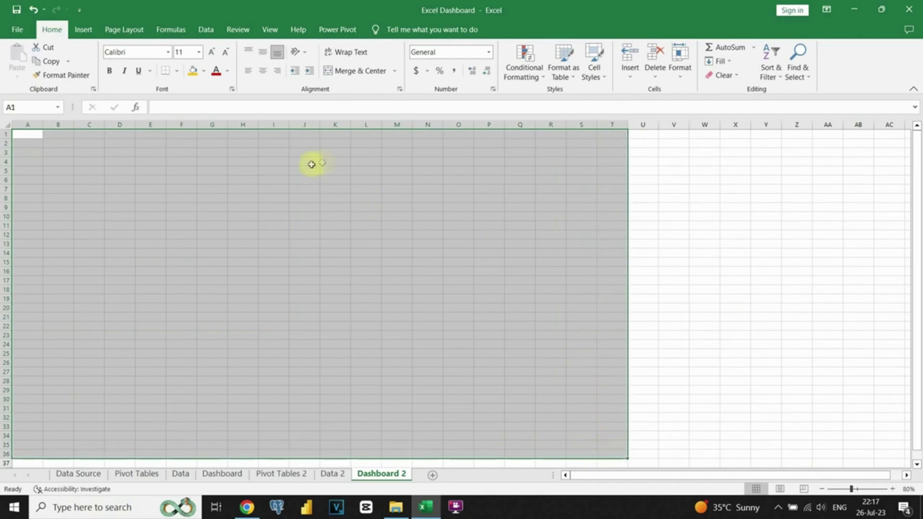
pyautogui.click(204, 73)
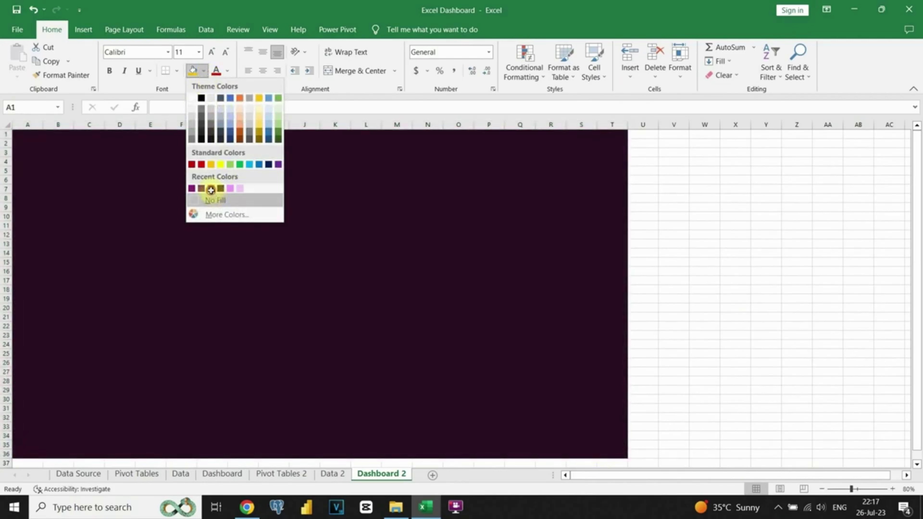
pyautogui.click(211, 190)
pyautogui.click(275, 207)
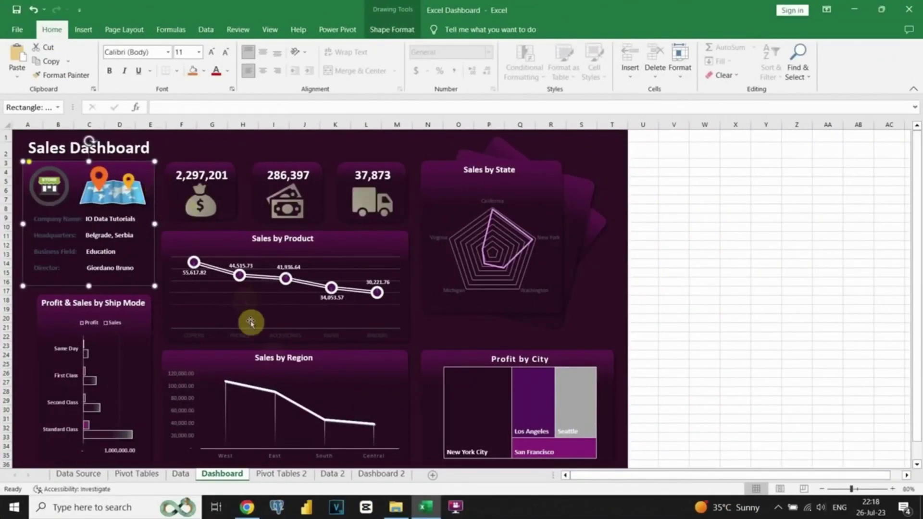
# - Paste the copied company information card background from Dashboard onto Dashboard 2 and position it around B6:F19
pyautogui.click(69, 199)
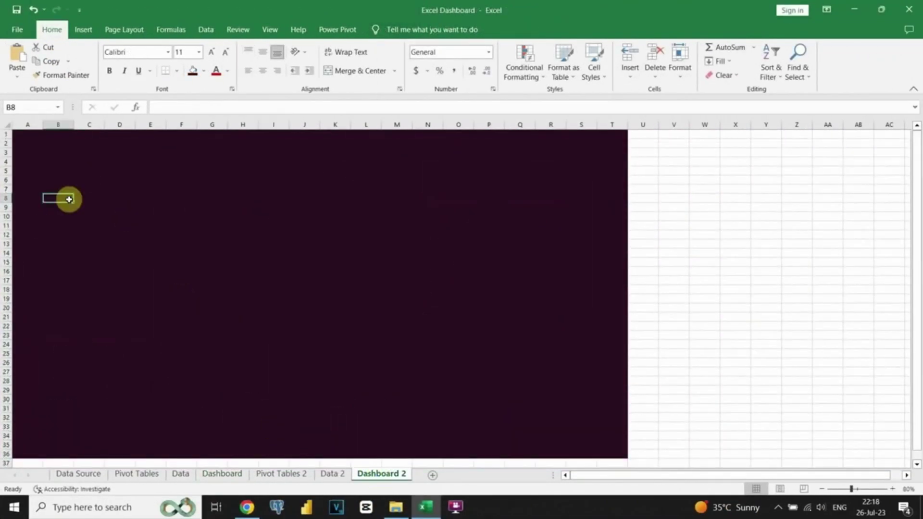
pyautogui.hotkey('ctrl', 'v')
pyautogui.click(214, 226)
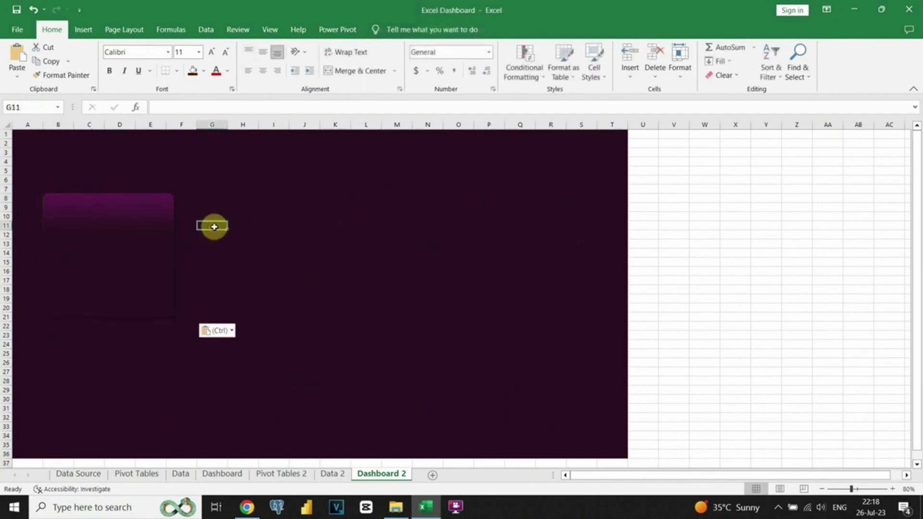
pyautogui.click(144, 247)
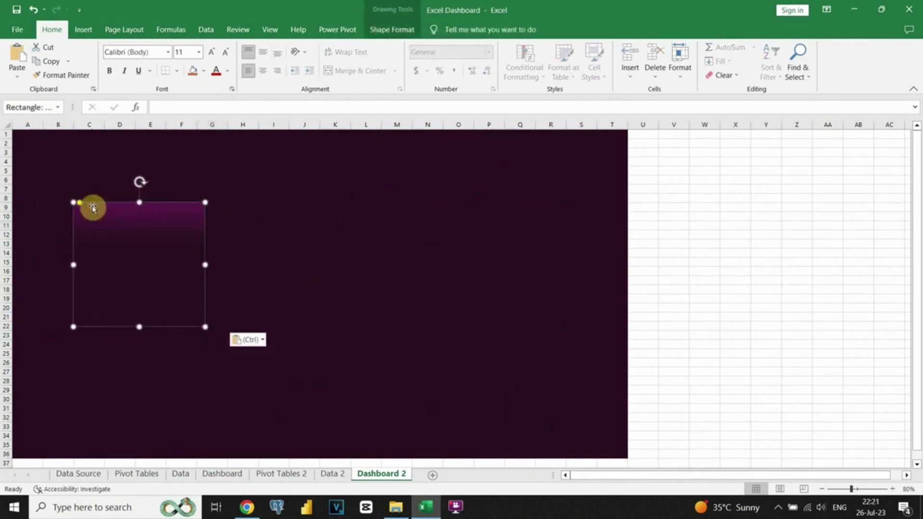
pyautogui.moveTo(117, 204); pyautogui.dragTo(94, 176)
# - Examine the card's gradient fill settings, including the colour and position of each gradient stop and the linear direction
pyautogui.rightClick(113, 208)
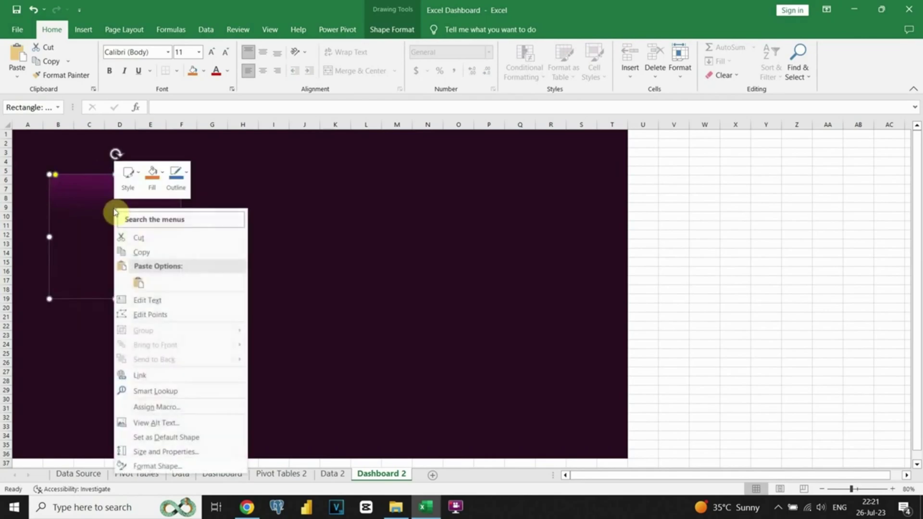
pyautogui.click(150, 465)
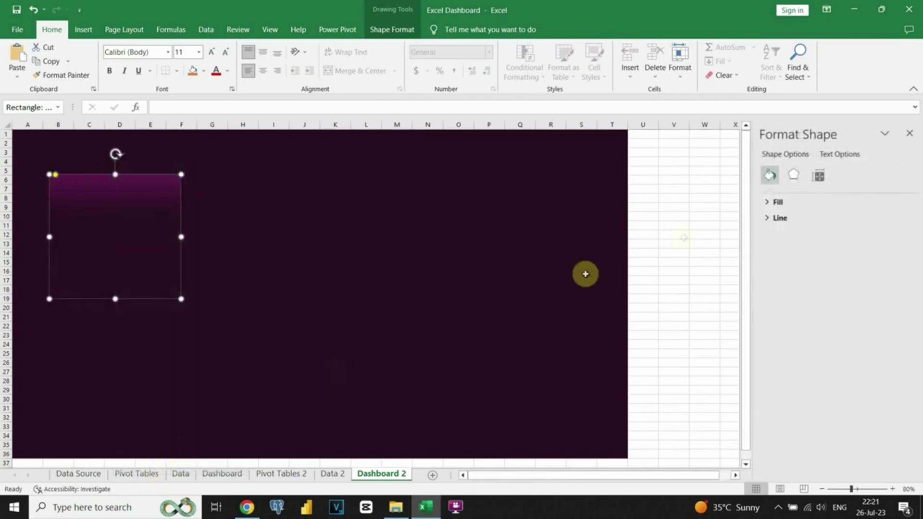
pyautogui.click(765, 203)
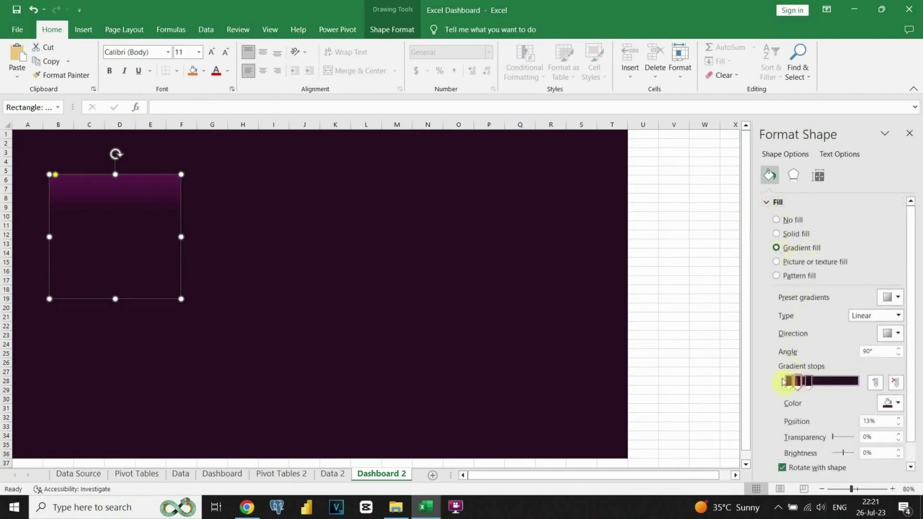
pyautogui.click(886, 405)
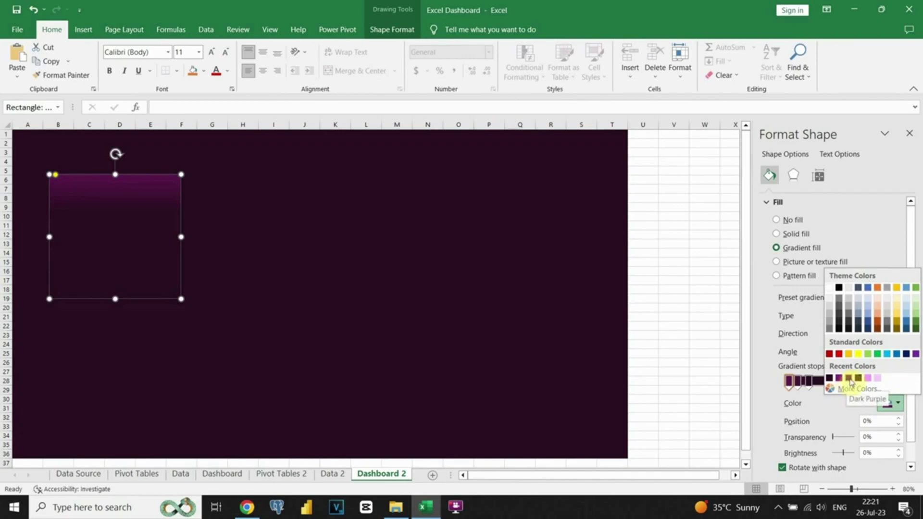
pyautogui.click(799, 384)
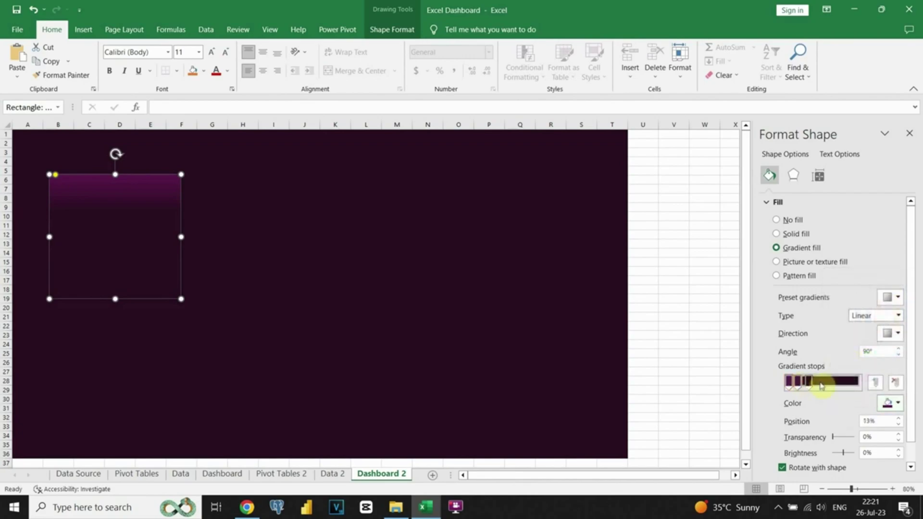
pyautogui.click(811, 382)
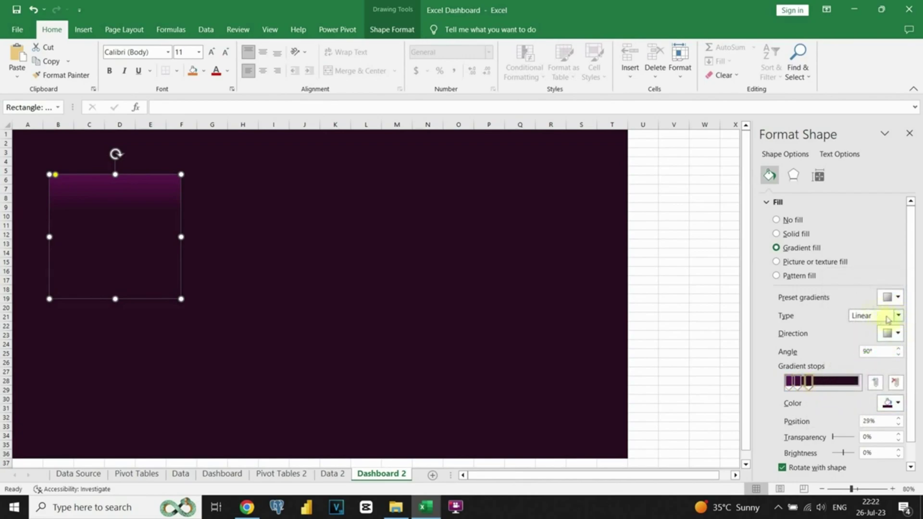
pyautogui.click(897, 335)
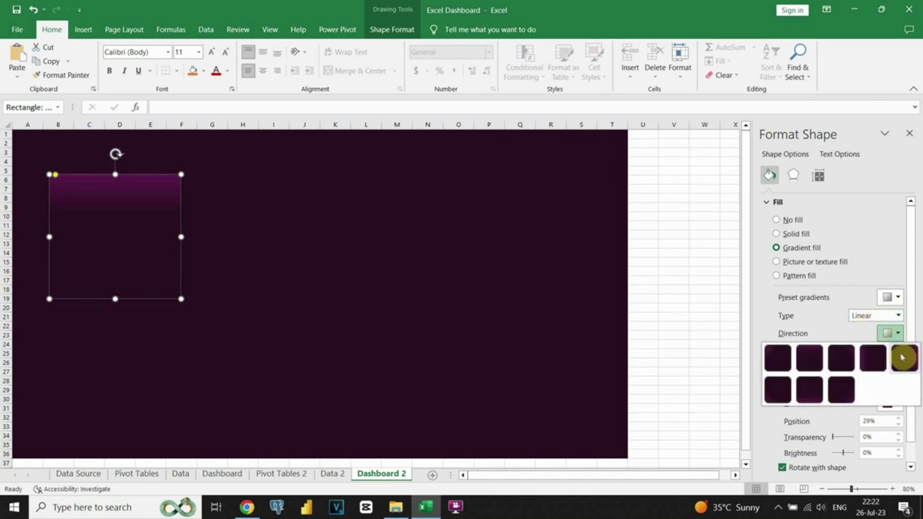
pyautogui.click(808, 357)
pyautogui.click(267, 226)
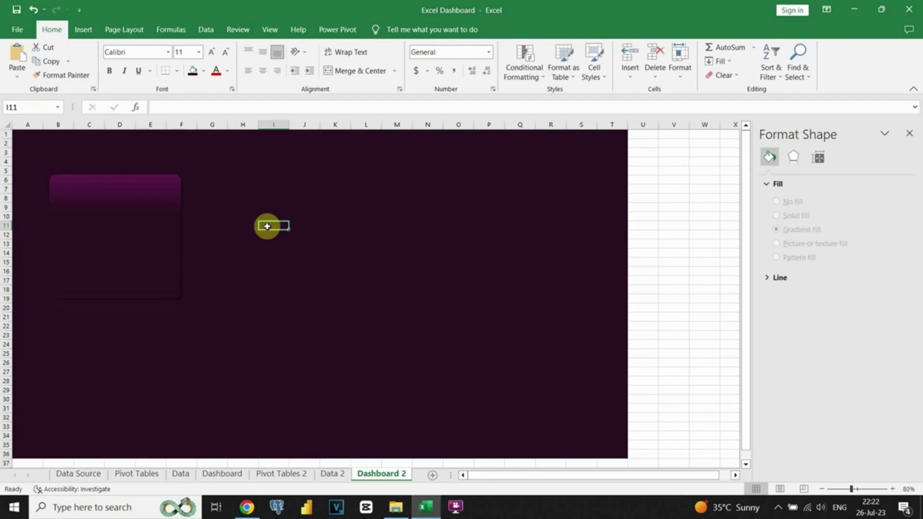
# - Copy the three KPI boxes and the product, ship mode, region and city chart backgrounds from Dashboard onto Dashboard 2
pyautogui.click(221, 473)
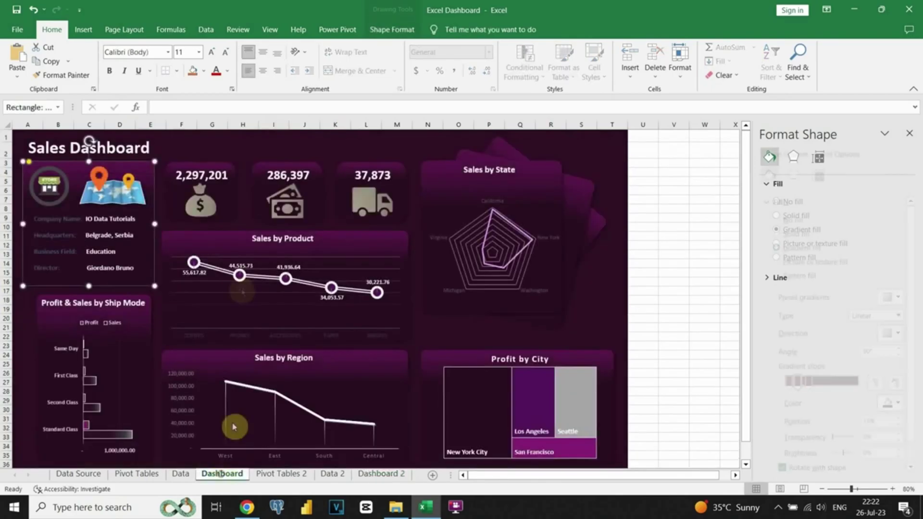
pyautogui.click(174, 167)
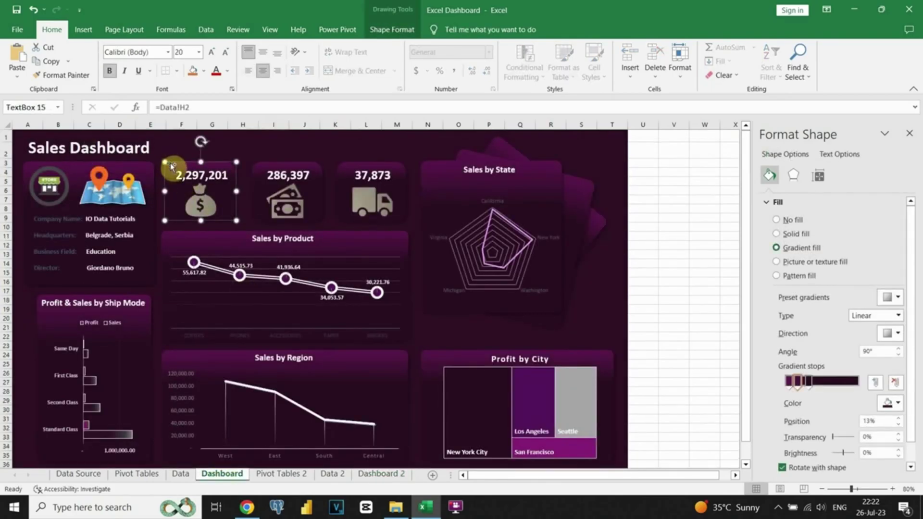
pyautogui.keyDown('ctrl'); pyautogui.click(276, 166); pyautogui.keyUp('ctrl')
pyautogui.keyDown('ctrl'); pyautogui.click(368, 163); pyautogui.keyUp('ctrl')
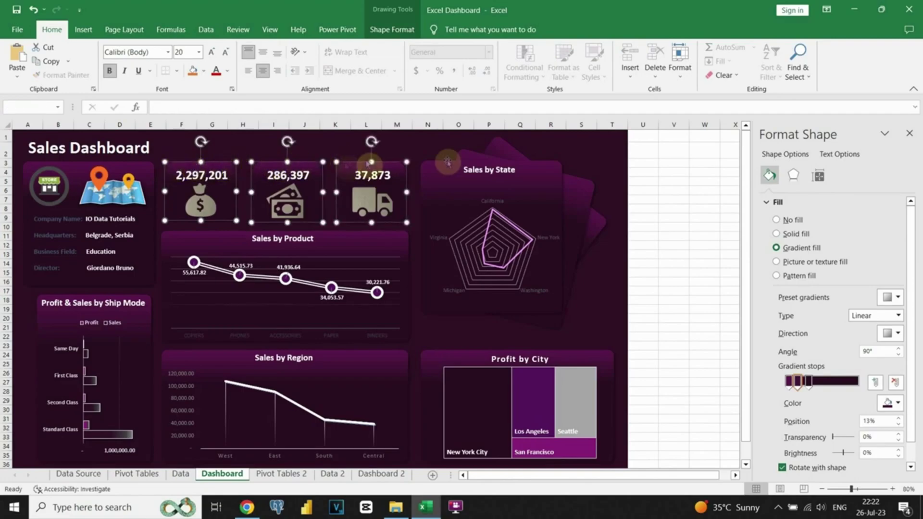
pyautogui.keyDown('ctrl'); pyautogui.click(174, 234); pyautogui.keyUp('ctrl')
pyautogui.keyDown('ctrl'); pyautogui.click(155, 308); pyautogui.keyUp('ctrl')
pyautogui.keyDown('ctrl'); pyautogui.click(150, 313); pyautogui.keyUp('ctrl')
pyautogui.keyDown('ctrl'); pyautogui.click(175, 354); pyautogui.keyUp('ctrl')
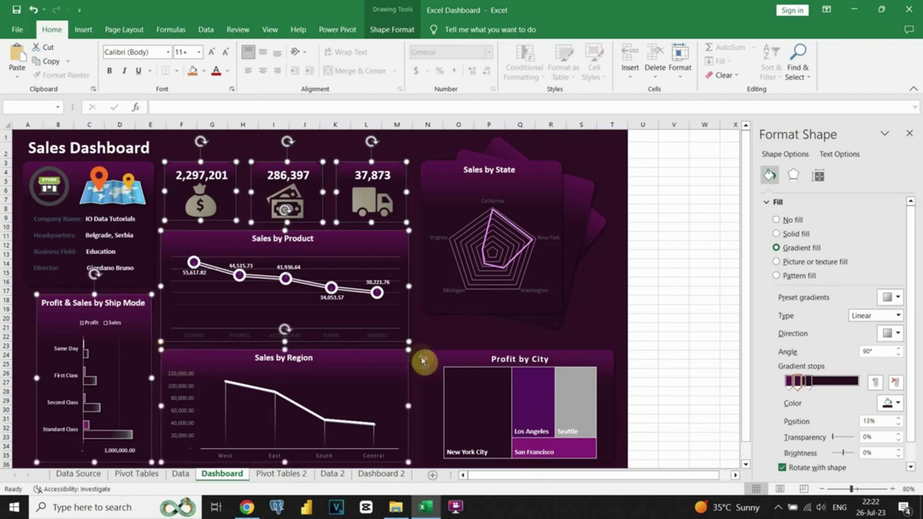
pyautogui.keyDown('ctrl'); pyautogui.click(424, 357); pyautogui.keyUp('ctrl')
pyautogui.hotkey('ctrl', 'c')
pyautogui.click(381, 473)
pyautogui.hotkey('ctrl', 'v')
pyautogui.moveTo(406, 311); pyautogui.dragTo(184, 236)
pyautogui.moveTo(123, 199); pyautogui.dragTo(97, 170)
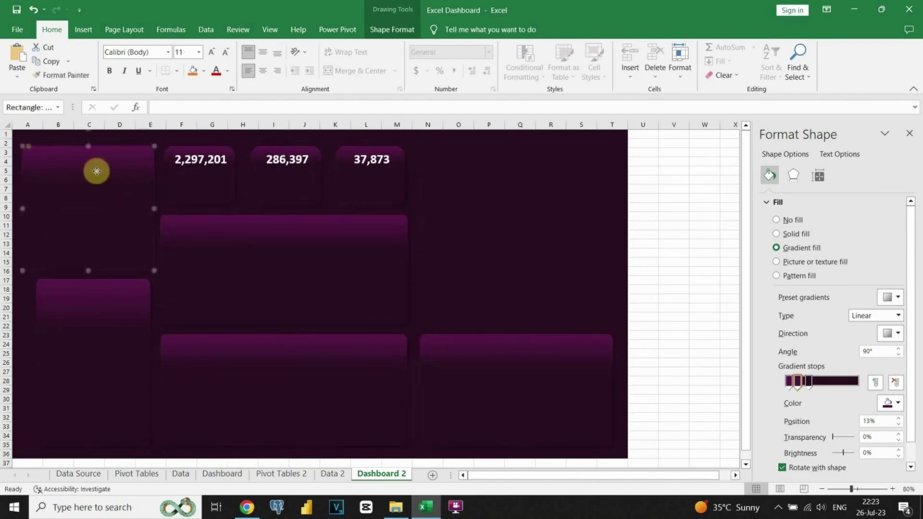
pyautogui.hotkey('ctrl', 'z')
pyautogui.hotkey('ctrl', 'z')
# - Arrange the pasted cards over the dark area and resize the company card to the width of the card below it
pyautogui.moveTo(412, 301); pyautogui.dragTo(178, 234)
pyautogui.click(74, 206)
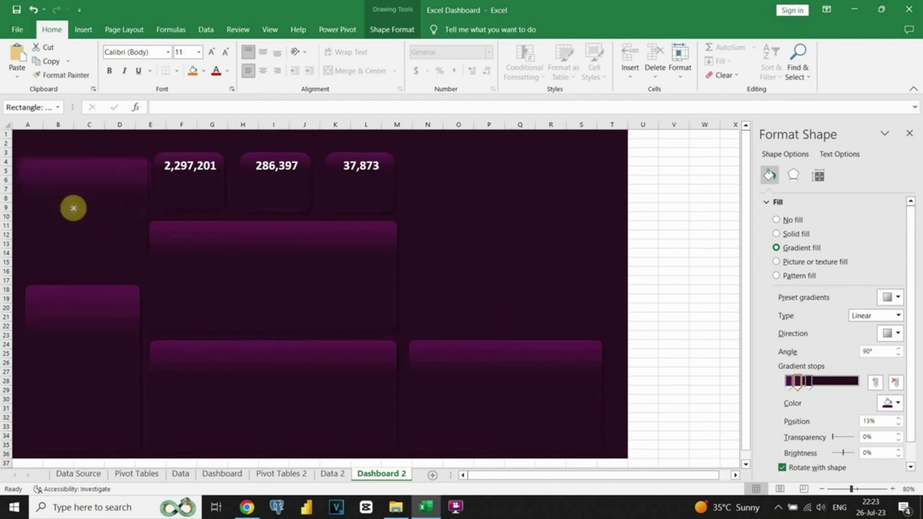
pyautogui.moveTo(136, 171); pyautogui.dragTo(107, 203)
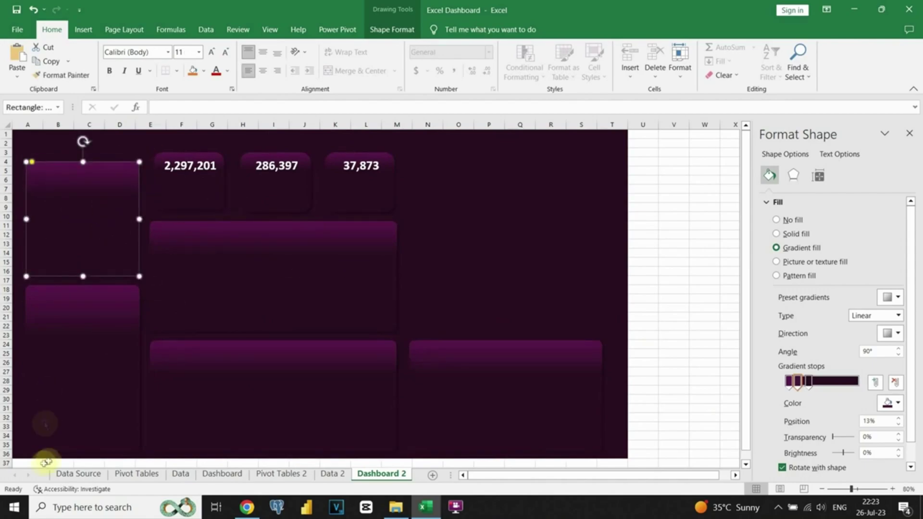
# - Extend the dark purple background below row 36 across columns A to T with Format Painter
pyautogui.moveTo(35, 462)
pyautogui.mouseDown()
pyautogui.moveTo(356, 466)
pyautogui.moveTo(634, 422)
pyautogui.mouseUp()
pyautogui.click(62, 75)
pyautogui.click(21, 426)
pyautogui.scroll(2, 267, 386)
# - Shift all cards together slightly down and to the right, and delete the three KPI boxes
pyautogui.click(455, 313)
pyautogui.keyDown('ctrl'); pyautogui.click(124, 346); pyautogui.keyUp('ctrl')
pyautogui.keyDown('ctrl'); pyautogui.click(294, 189); pyautogui.keyUp('ctrl')
pyautogui.keyDown('ctrl'); pyautogui.click(344, 205); pyautogui.keyUp('ctrl')
pyautogui.moveTo(350, 208); pyautogui.dragTo(354, 212)
pyautogui.click(358, 178)
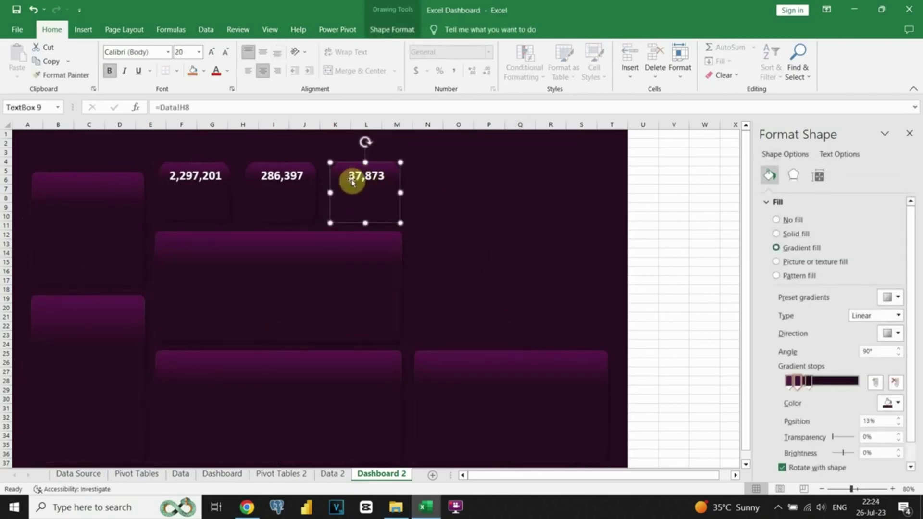
pyautogui.click(329, 214)
# - Duplicate the company card and place the copy in the empty area above the city chart card
pyautogui.click(123, 202)
pyautogui.moveTo(124, 202); pyautogui.dragTo(126, 215)
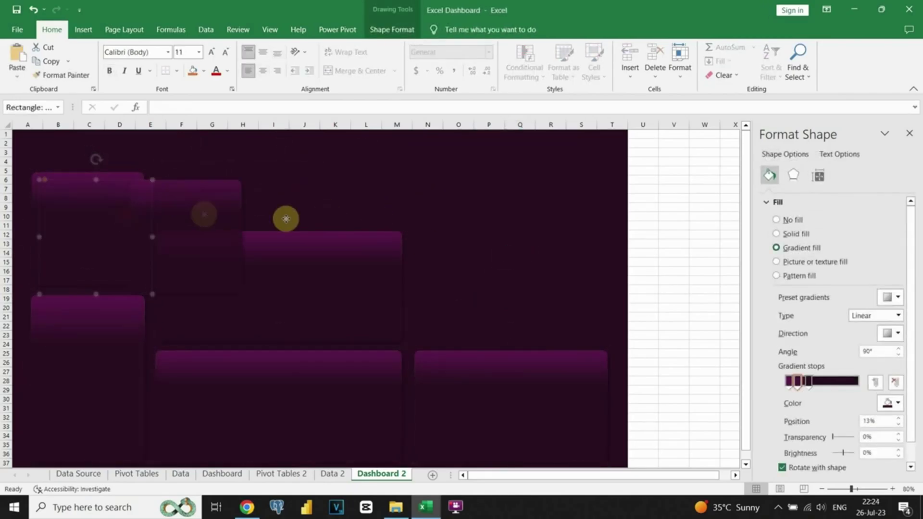
pyautogui.moveTo(204, 214); pyautogui.dragTo(506, 195)
# - Create a slightly rotated copy of the state card and send it behind the upright card
pyautogui.moveTo(536, 275)
pyautogui.mouseDown()
pyautogui.moveTo(571, 312)
pyautogui.moveTo(543, 249)
pyautogui.moveTo(511, 237)
pyautogui.moveTo(518, 162)
pyautogui.moveTo(550, 140)
pyautogui.moveTo(552, 228)
pyautogui.moveTo(544, 223)
pyautogui.mouseUp()
pyautogui.click(593, 272)
pyautogui.click(510, 267)
pyautogui.rightClick(550, 228)
pyautogui.click(584, 377)
pyautogui.click(601, 325)
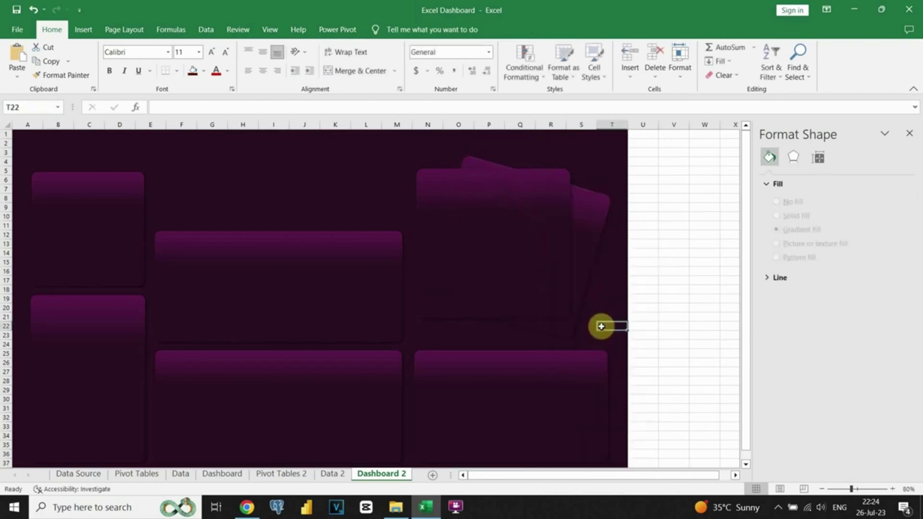
# - Add another copy of the state card, rotate it about 45 degrees and send it to the back of the stack
pyautogui.click(581, 293)
pyautogui.click(552, 252)
pyautogui.moveTo(560, 257); pyautogui.dragTo(552, 254)
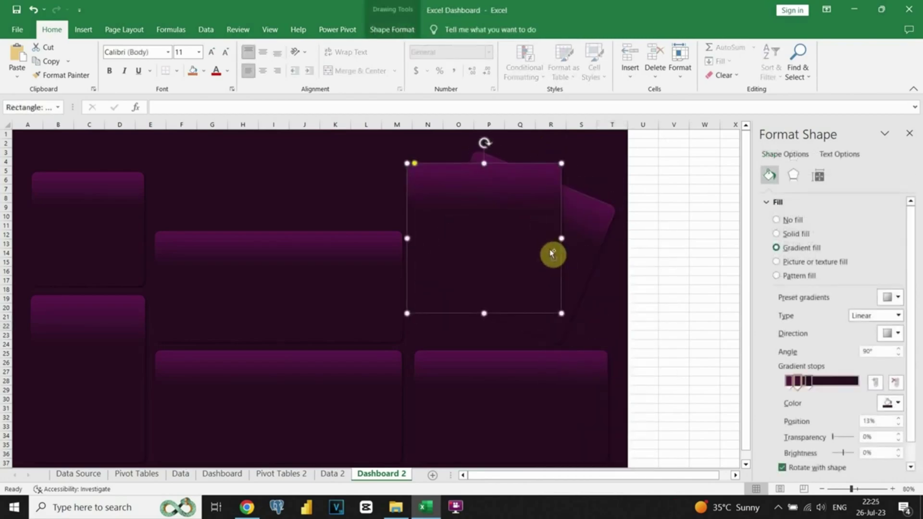
pyautogui.moveTo(550, 157); pyautogui.dragTo(525, 223)
pyautogui.rightClick(530, 224)
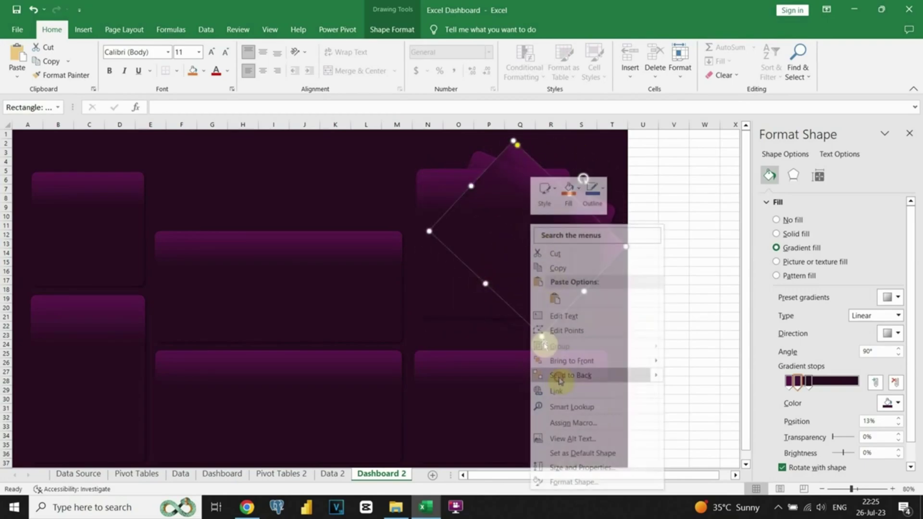
pyautogui.click(559, 380)
# - Enlarge the upright front card of the stack so that it spans about N5 to S23
pyautogui.click(488, 332)
pyautogui.click(529, 264)
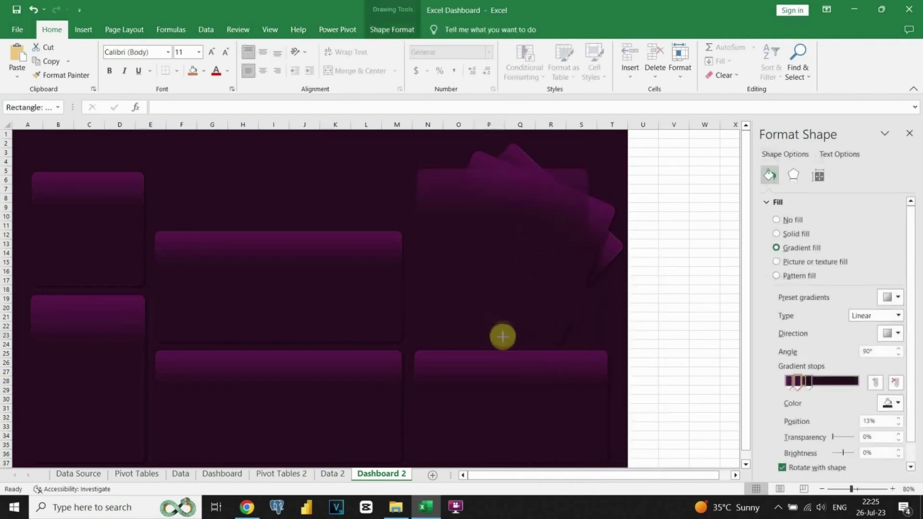
pyautogui.click(605, 308)
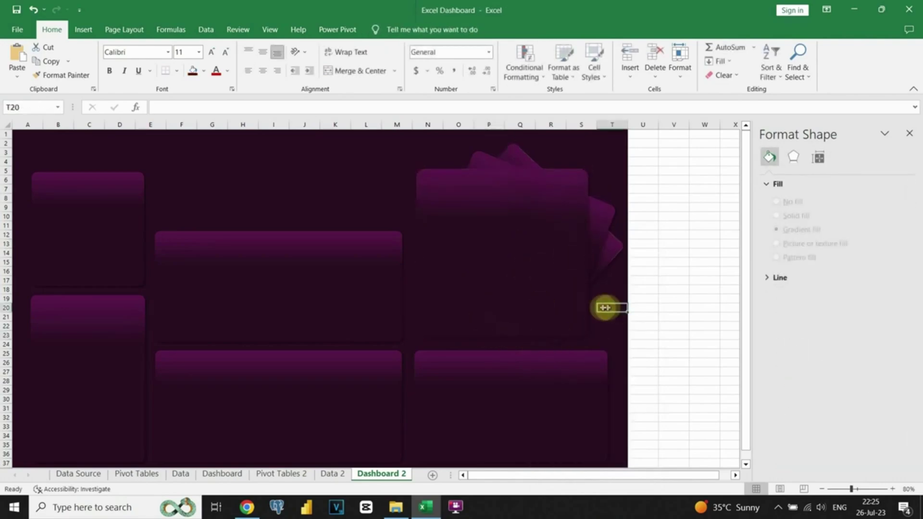
# - Narrow column A and merge cells B2:F4 into one title cell
pyautogui.click(56, 144)
pyautogui.moveTo(55, 145); pyautogui.dragTo(171, 159)
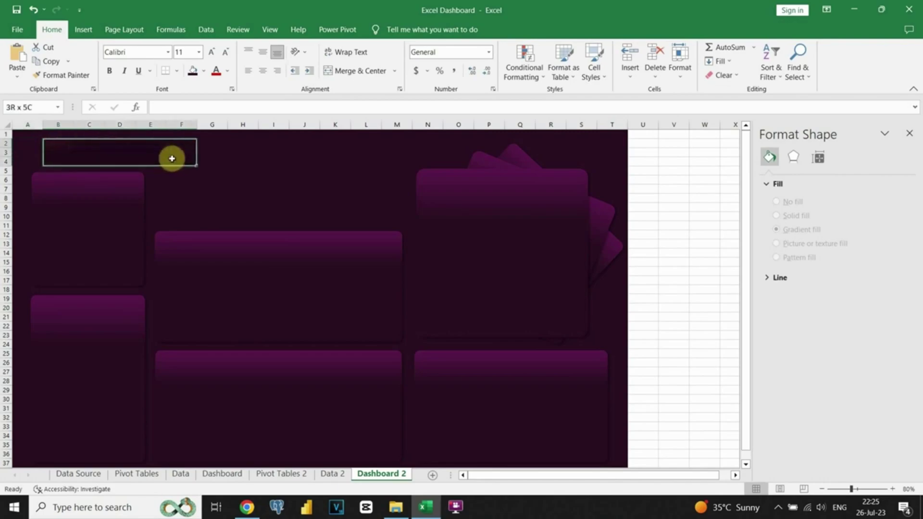
pyautogui.moveTo(44, 126); pyautogui.dragTo(32, 125)
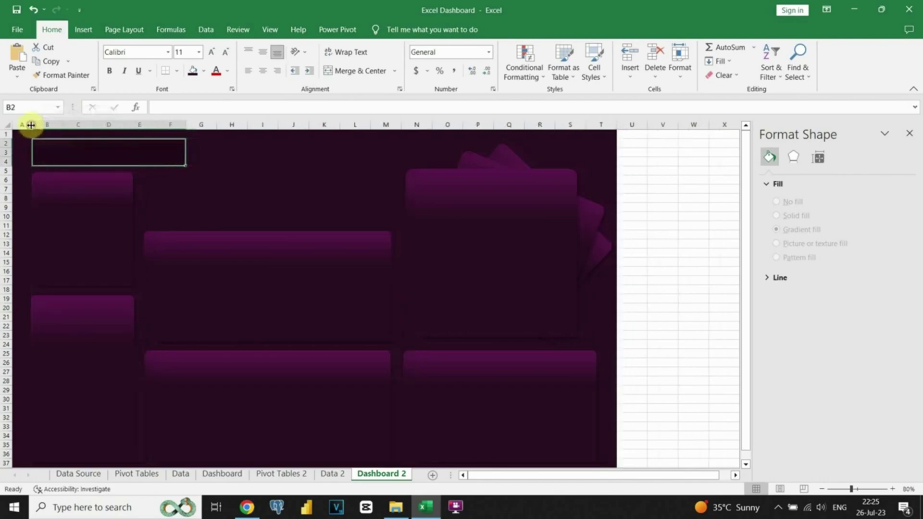
pyautogui.click(340, 71)
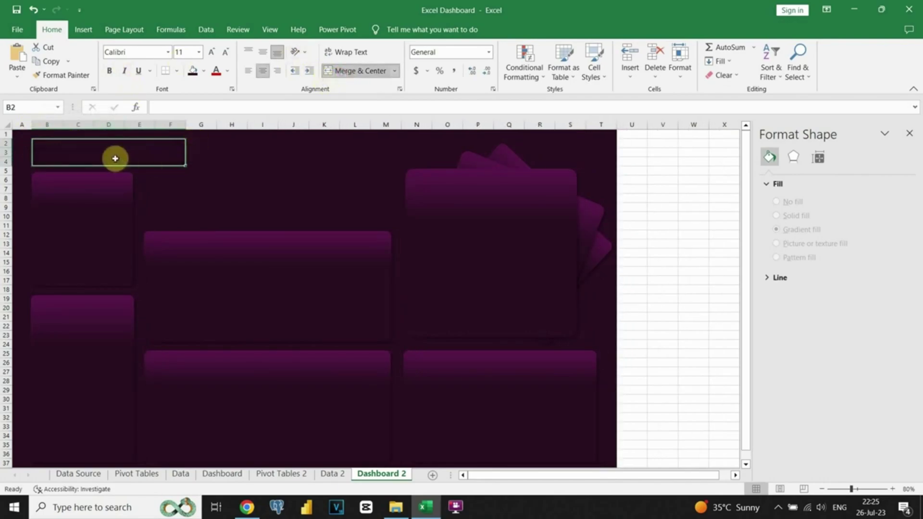
# - Enter the title SALES DASHBOOARD in the merged cell B2:F4, left-aligned and vertically centred at 28 pt
pyautogui.write('sa')
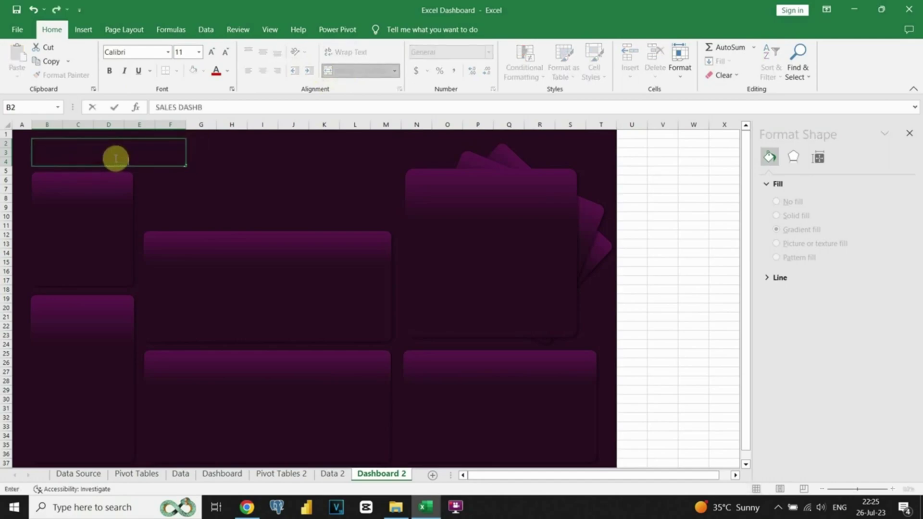
pyautogui.press('Return')
pyautogui.click(113, 159)
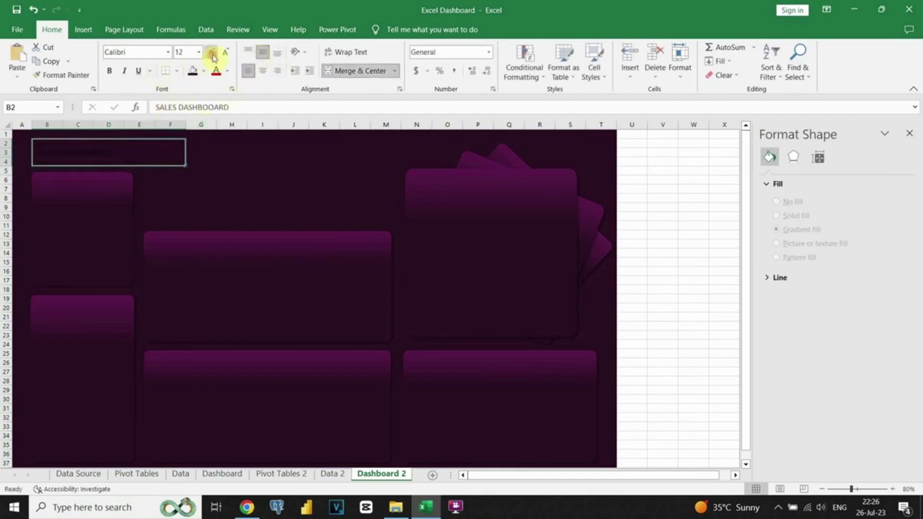
pyautogui.click(203, 71)
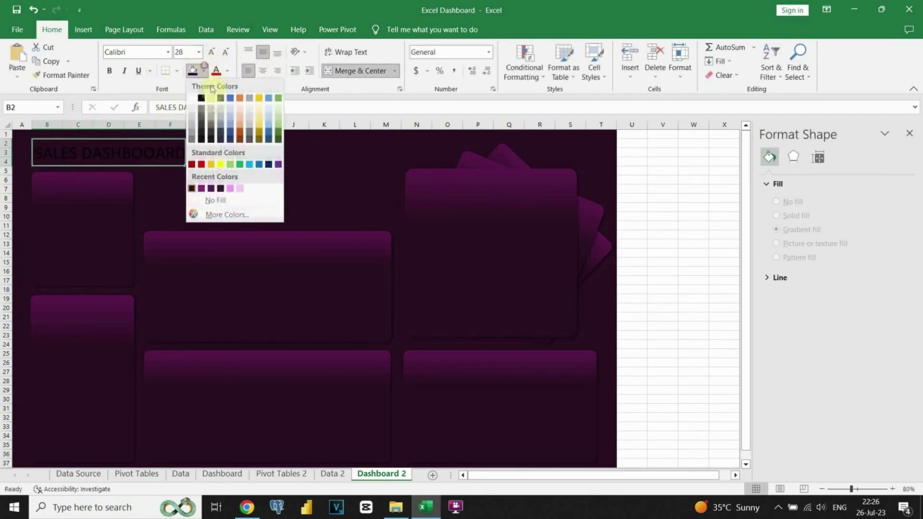
pyautogui.click(193, 94)
pyautogui.hotkey('ctrl', 'z')
# - Make the title text in B2 white and bold
pyautogui.click(228, 72)
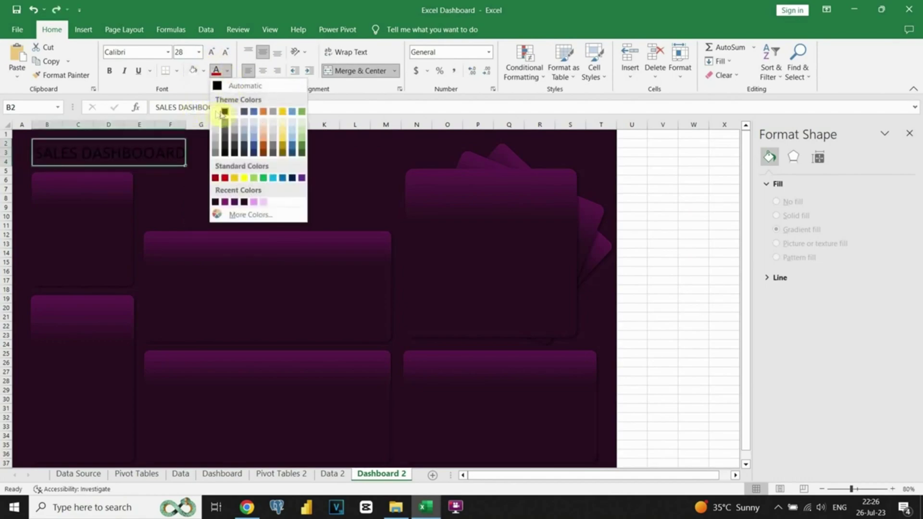
pyautogui.click(218, 108)
pyautogui.click(110, 71)
# - Correct the spelling of the title in B2 to SALES DASHBOARD
pyautogui.click(197, 107)
pyautogui.press('BackSpace')
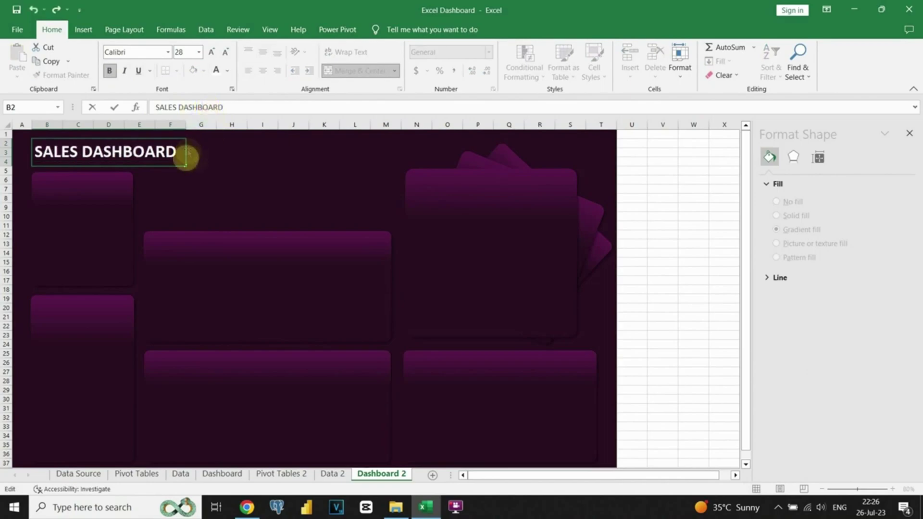
pyautogui.click(198, 150)
# - Set the title's font size to 36 and merge its cell across B2:G4
pyautogui.click(144, 150)
pyautogui.click(211, 52)
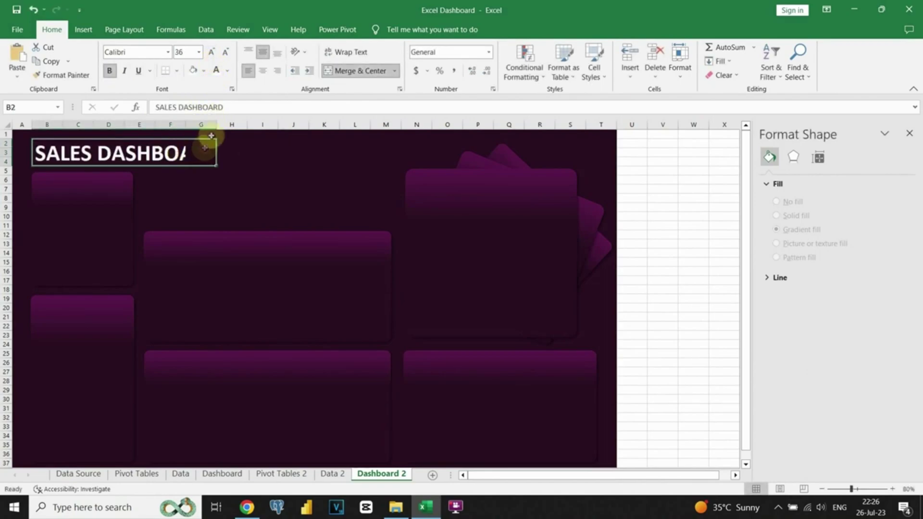
pyautogui.click(352, 71)
pyautogui.click(289, 144)
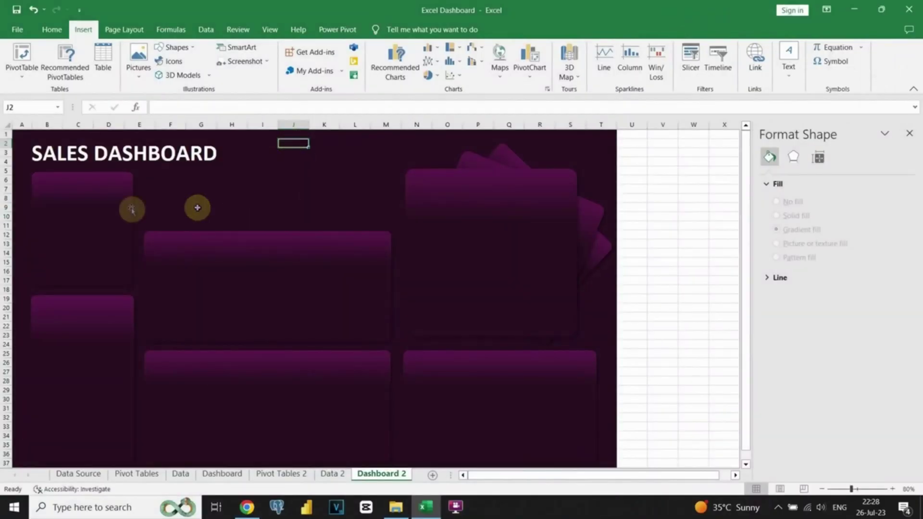
# - Duplicate the card under the title and shrink the copy into a small KPI card above the wide middle card, spanning about E5:G11
pyautogui.click(101, 208)
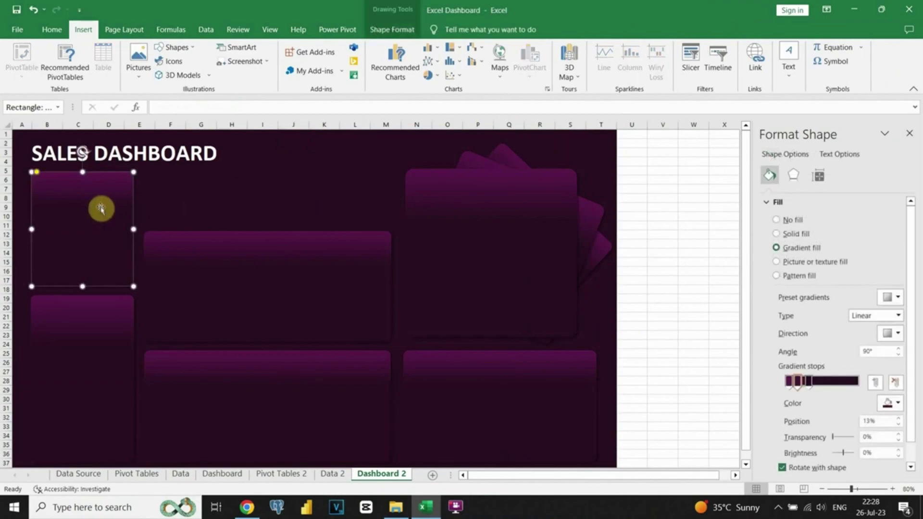
pyautogui.moveTo(107, 208); pyautogui.dragTo(195, 208)
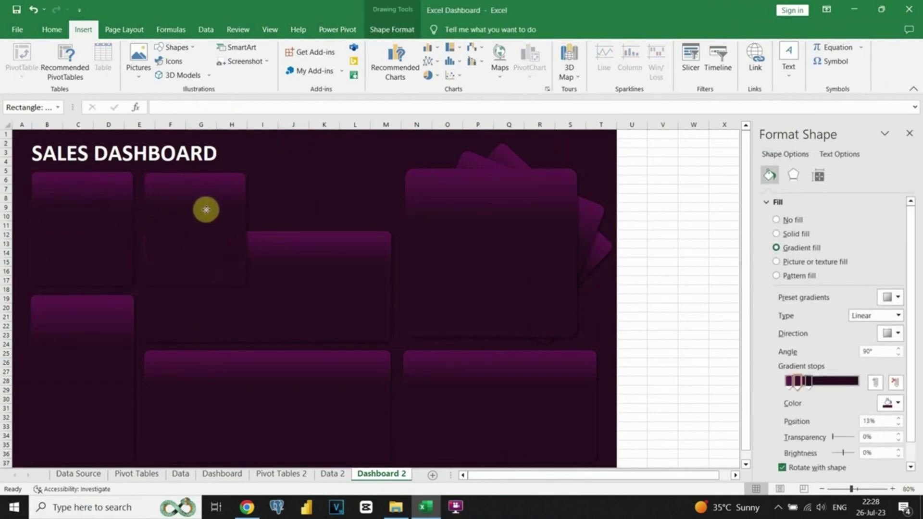
pyautogui.moveTo(205, 206); pyautogui.dragTo(206, 208)
pyautogui.moveTo(193, 288); pyautogui.dragTo(195, 219)
pyautogui.moveTo(232, 196); pyautogui.dragTo(174, 224)
pyautogui.click(243, 205)
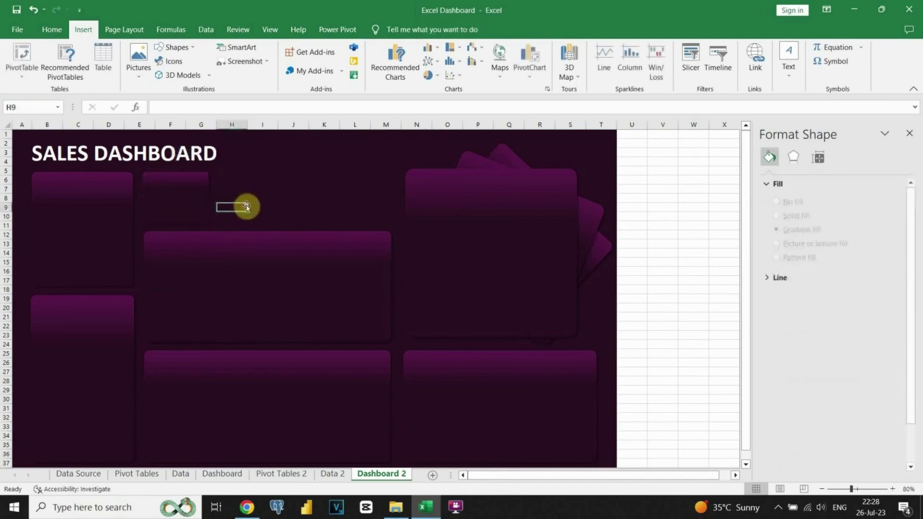
# - Link the small KPI card's text to the sales total with the formula ='Data 2'!K2
pyautogui.click(190, 197)
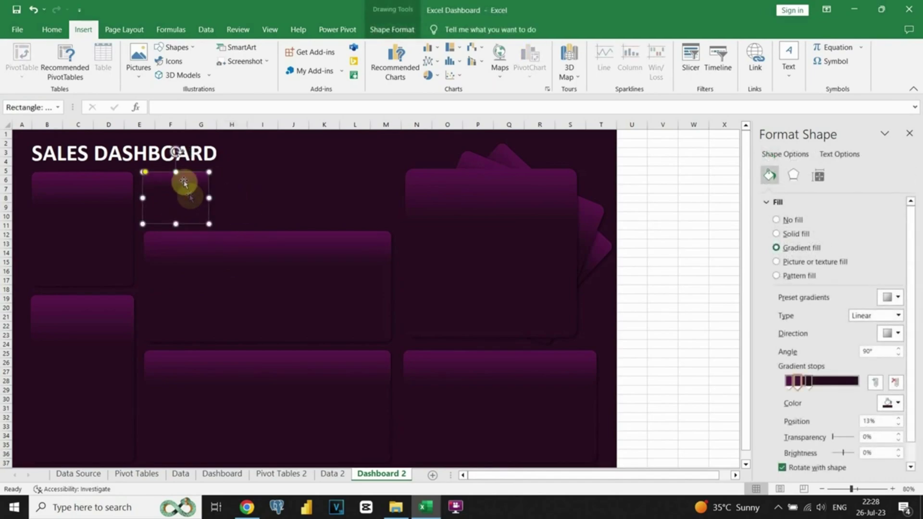
pyautogui.click(164, 107)
pyautogui.write('=')
pyautogui.click(331, 474)
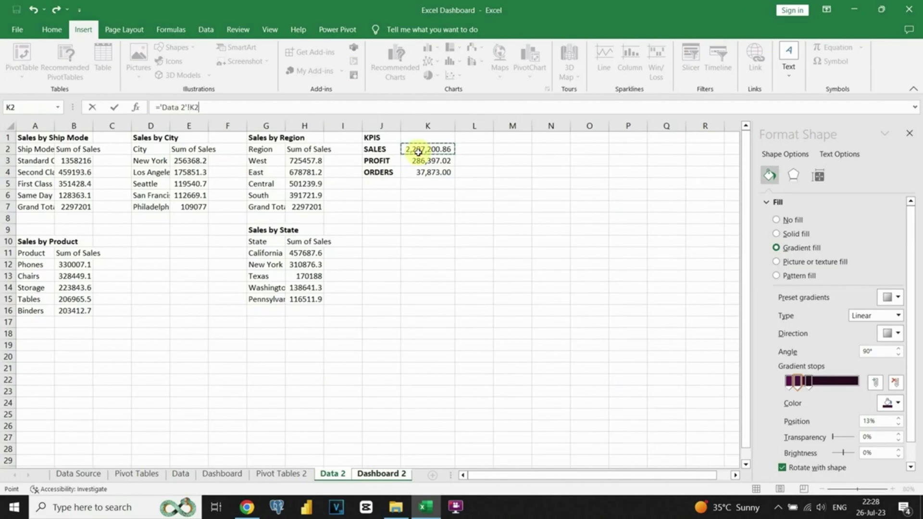
pyautogui.press('Return')
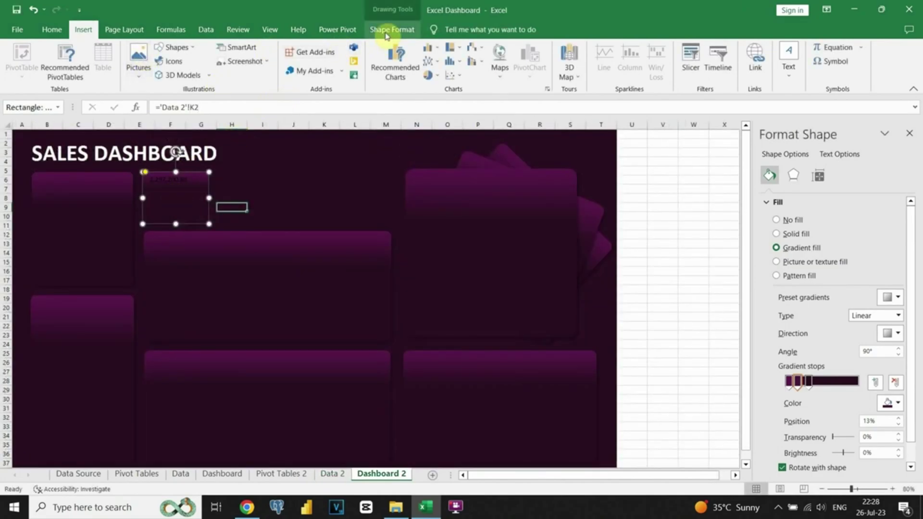
# - Format the sales KPI card's text as centred, bold, white 16 pt Calibri and widen the card slightly
pyautogui.click(52, 29)
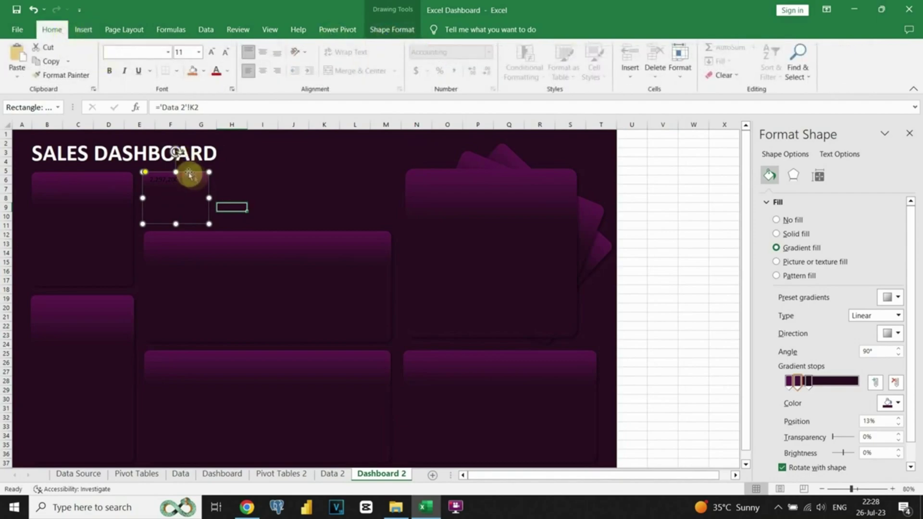
pyautogui.click(211, 52)
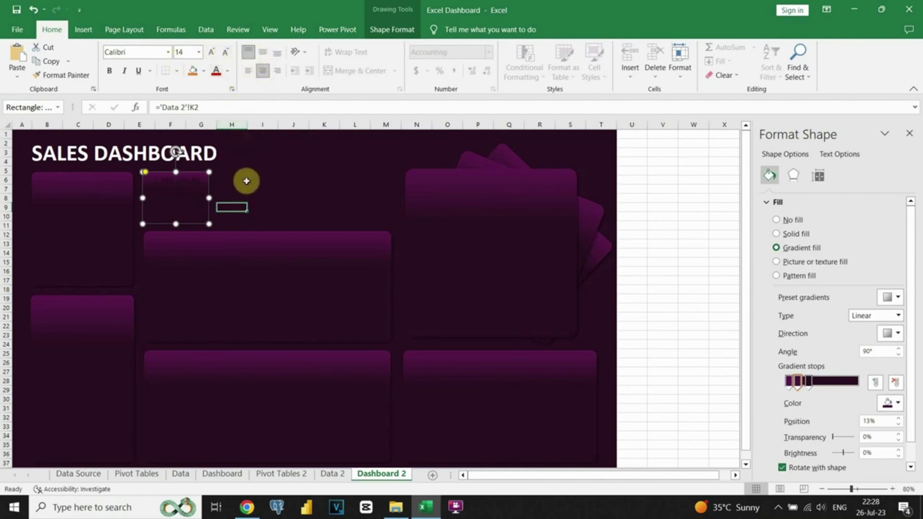
pyautogui.moveTo(208, 198); pyautogui.dragTo(215, 197)
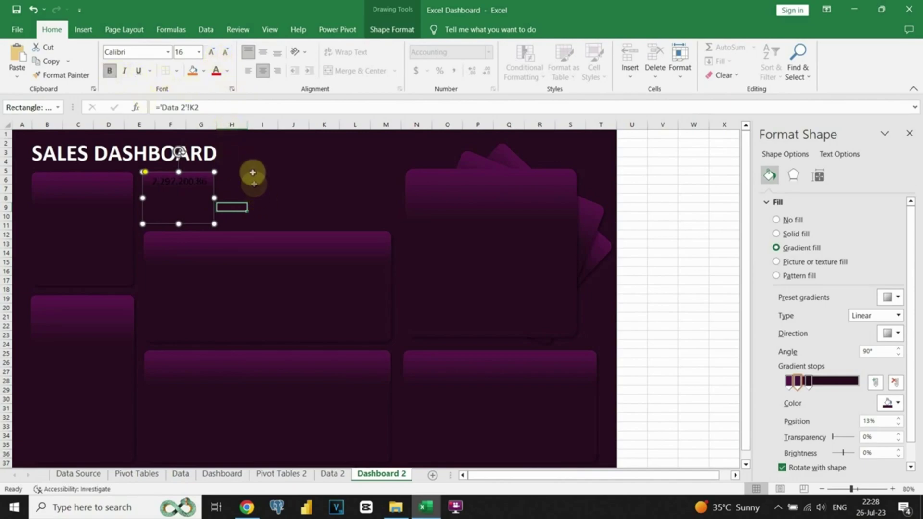
pyautogui.click(228, 75)
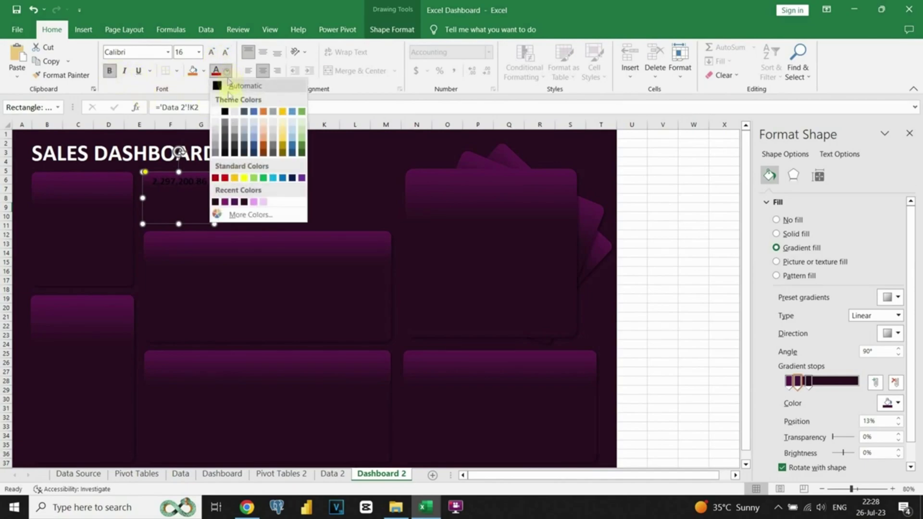
pyautogui.click(220, 109)
pyautogui.click(284, 199)
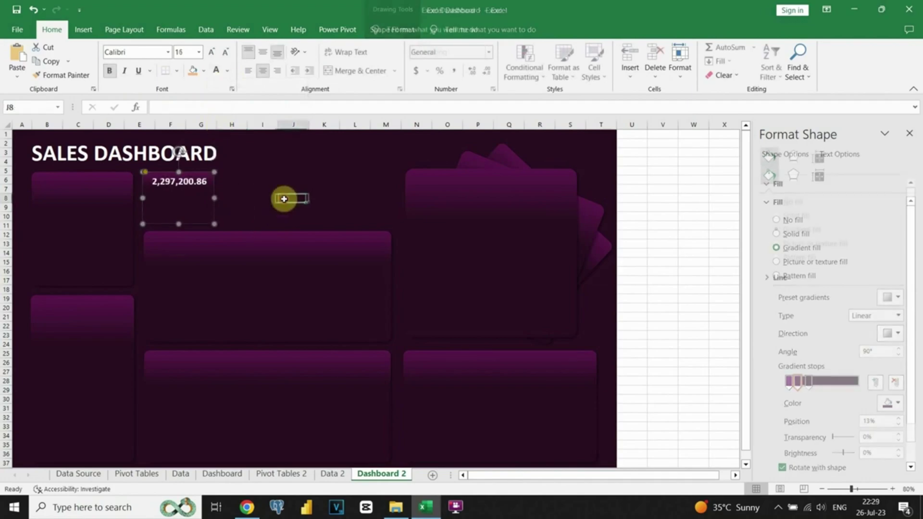
# - Duplicate the sales KPI card twice and space the copies evenly along the row above the wide middle card
pyautogui.click(194, 208)
pyautogui.moveTo(195, 207); pyautogui.dragTo(364, 191)
pyautogui.moveTo(274, 198); pyautogui.dragTo(278, 197)
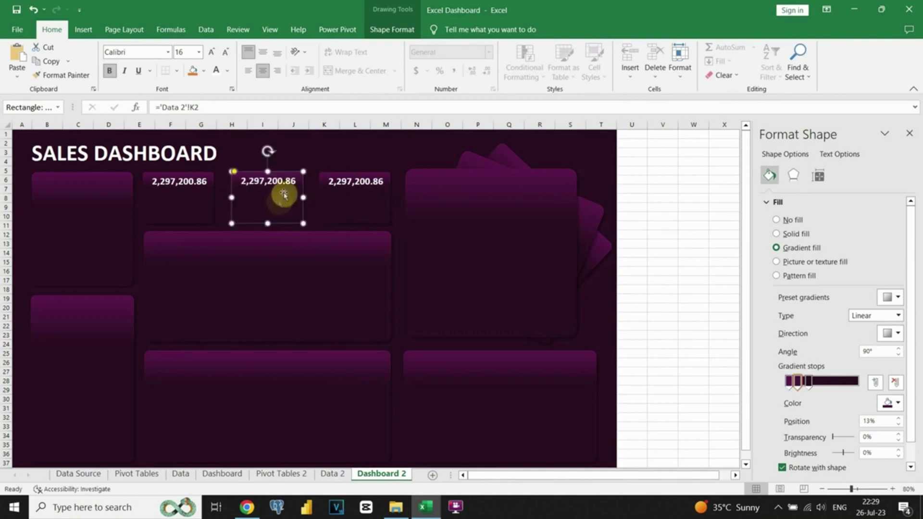
# - Link the middle KPI card to ='Data 2'!K3 and the third KPI card to ='Data 2'!K4
pyautogui.click(203, 105)
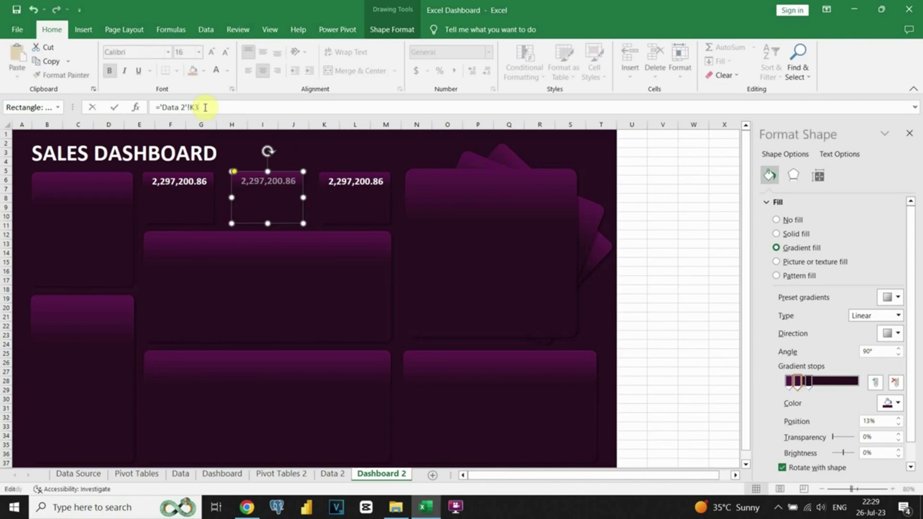
pyautogui.press('Return')
pyautogui.click(354, 189)
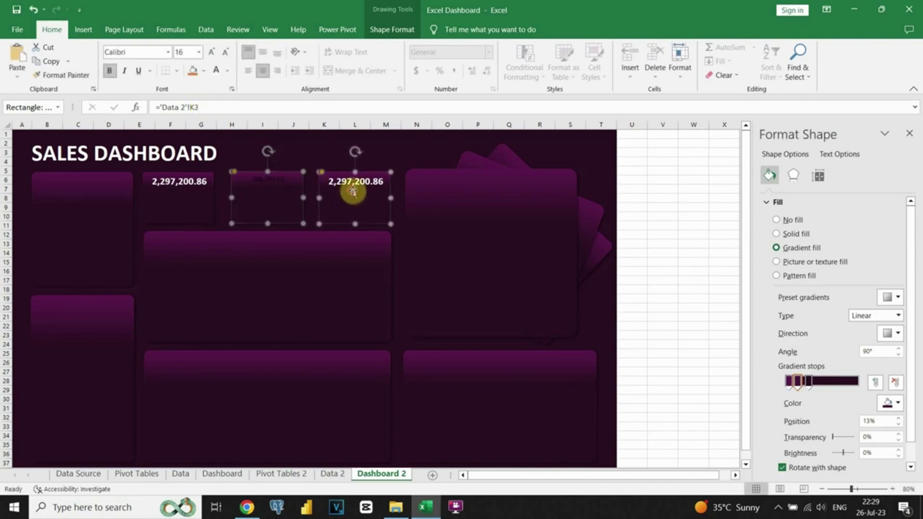
pyautogui.click(207, 109)
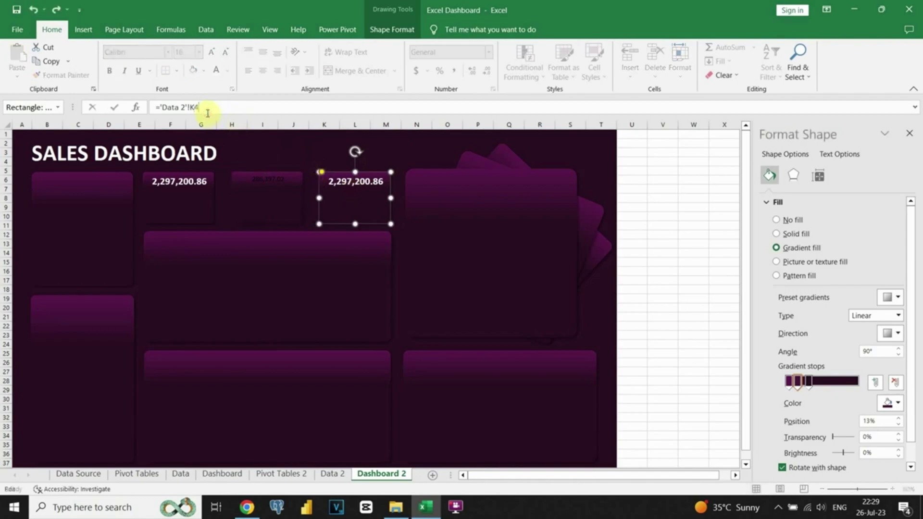
pyautogui.press('Return')
# - Copy the sales KPI card's formatting to the profit and orders KPI cards
pyautogui.click(194, 195)
pyautogui.click(65, 75)
pyautogui.click(295, 192)
pyautogui.click(75, 76)
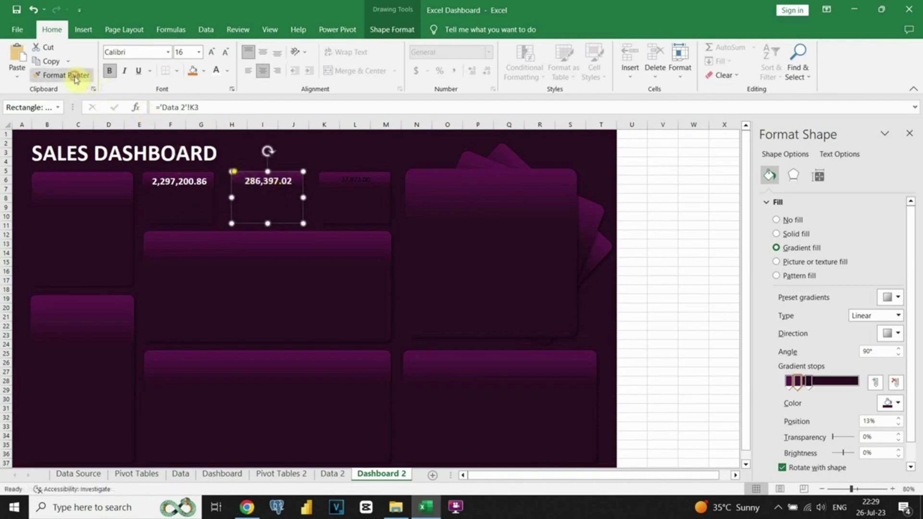
pyautogui.click(359, 198)
pyautogui.click(294, 160)
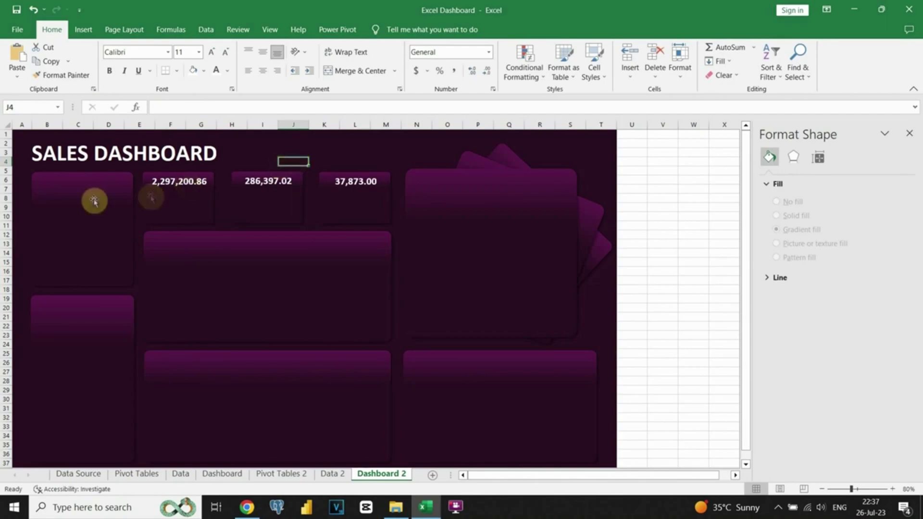
# - Widen the card under the title by extending its outer edge into column A
pyautogui.click(68, 212)
pyautogui.moveTo(30, 229); pyautogui.dragTo(21, 228)
pyautogui.click(260, 160)
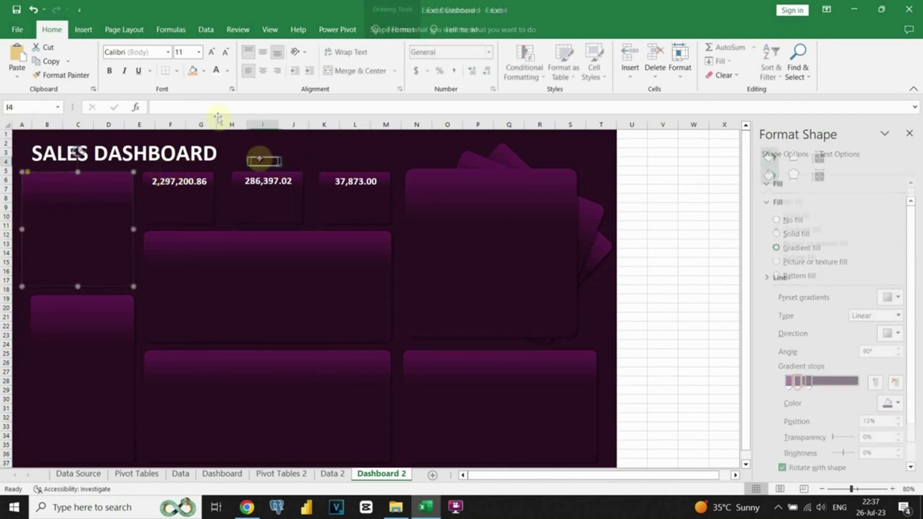
# - Search online pictures for ONLINE SHOP ICONS and insert the round grey icon with the green STORE awning
pyautogui.click(83, 28)
pyautogui.click(144, 72)
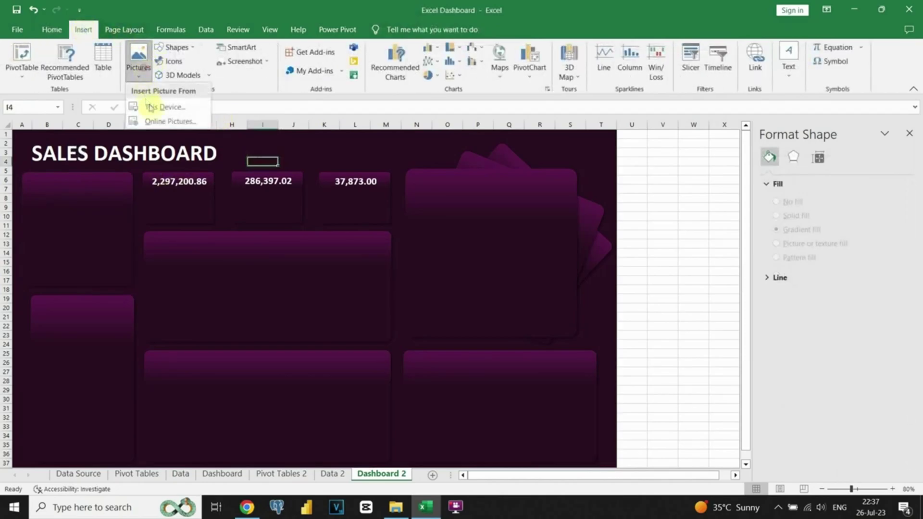
pyautogui.click(168, 118)
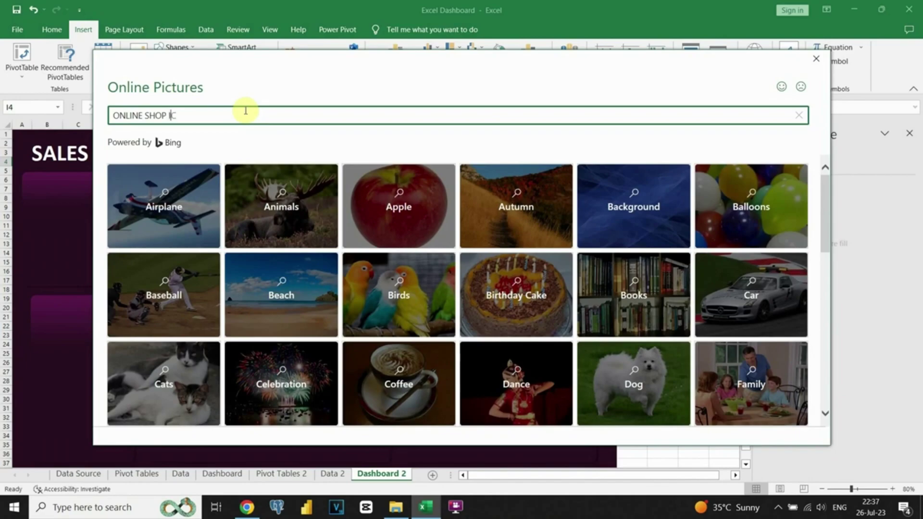
pyautogui.press('Return')
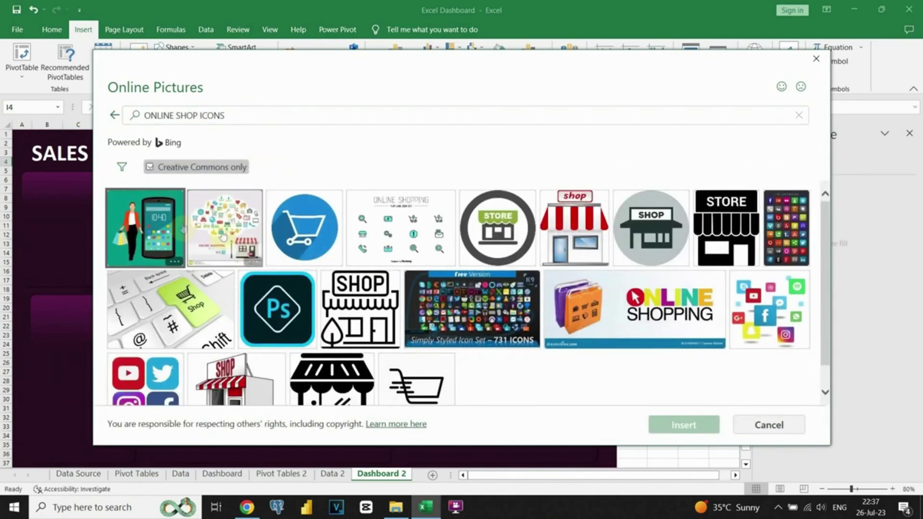
pyautogui.click(497, 229)
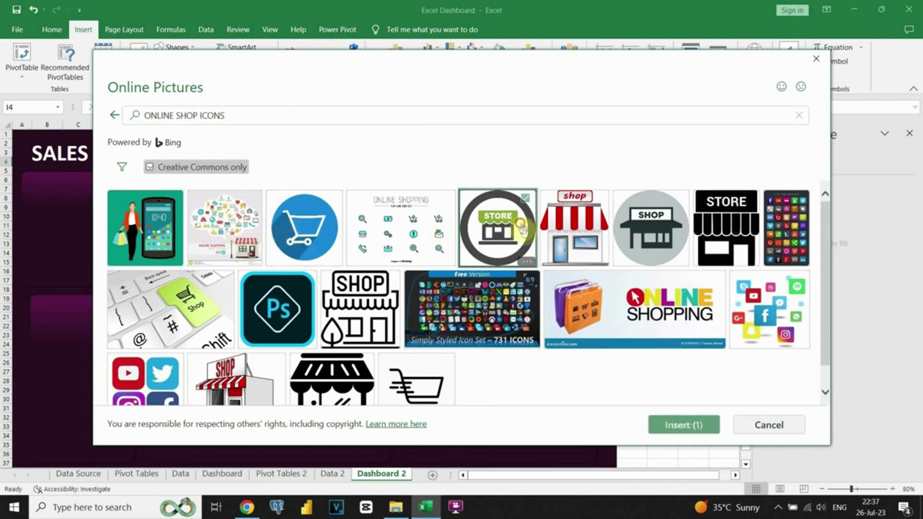
pyautogui.click(675, 426)
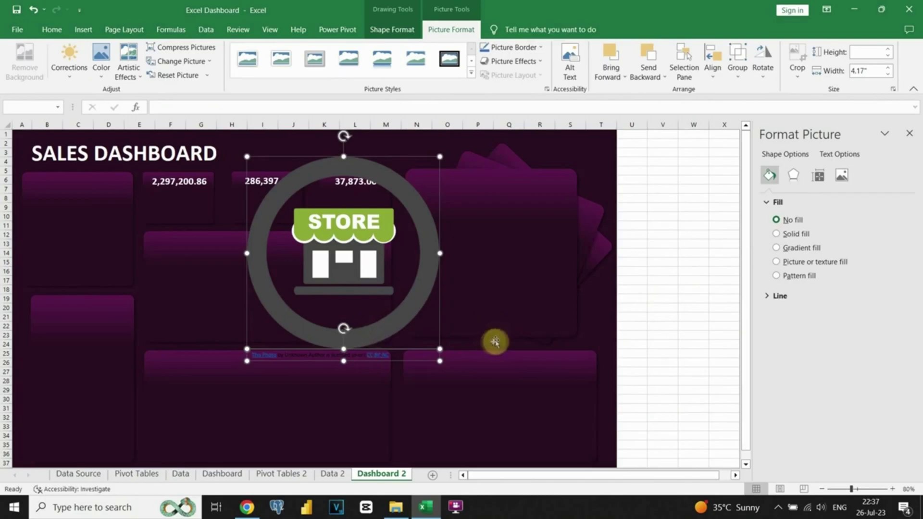
# - Delete the store icon's attribution caption, then shrink the icon and place it in the card under the title
pyautogui.click(391, 351)
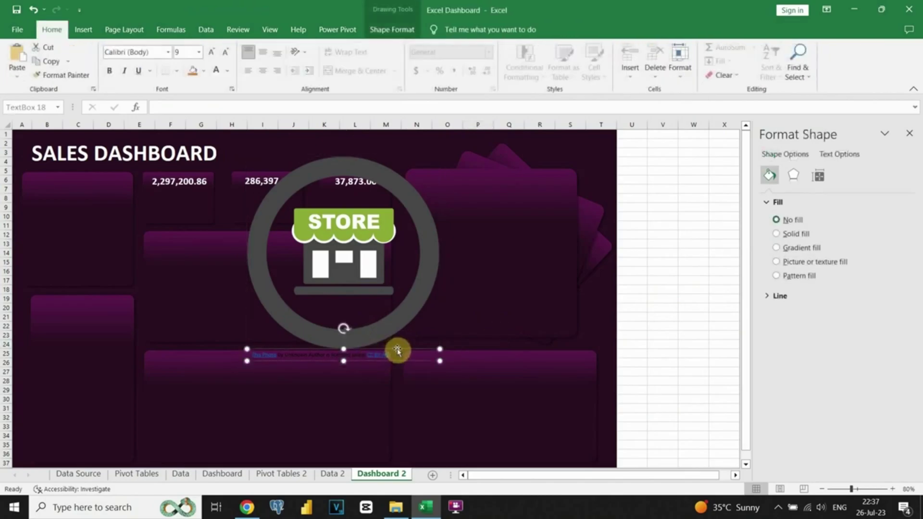
pyautogui.press('Delete')
pyautogui.click(410, 262)
pyautogui.moveTo(410, 261); pyautogui.dragTo(188, 249)
pyautogui.moveTo(233, 149); pyautogui.dragTo(62, 202)
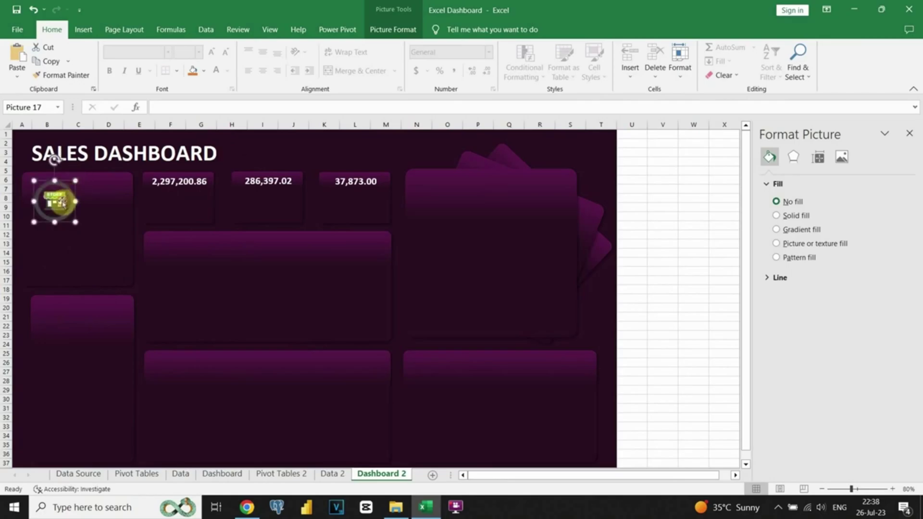
# - Copy the four company-information text boxes from the Dashboard sheet into Dashboard 2 and place them below the store icon
pyautogui.click(222, 473)
pyautogui.click(47, 224)
pyautogui.keyDown('ctrl'); pyautogui.click(48, 235); pyautogui.keyUp('ctrl')
pyautogui.keyDown('ctrl'); pyautogui.click(48, 252); pyautogui.keyUp('ctrl')
pyautogui.keyDown('ctrl'); pyautogui.click(49, 267); pyautogui.keyUp('ctrl')
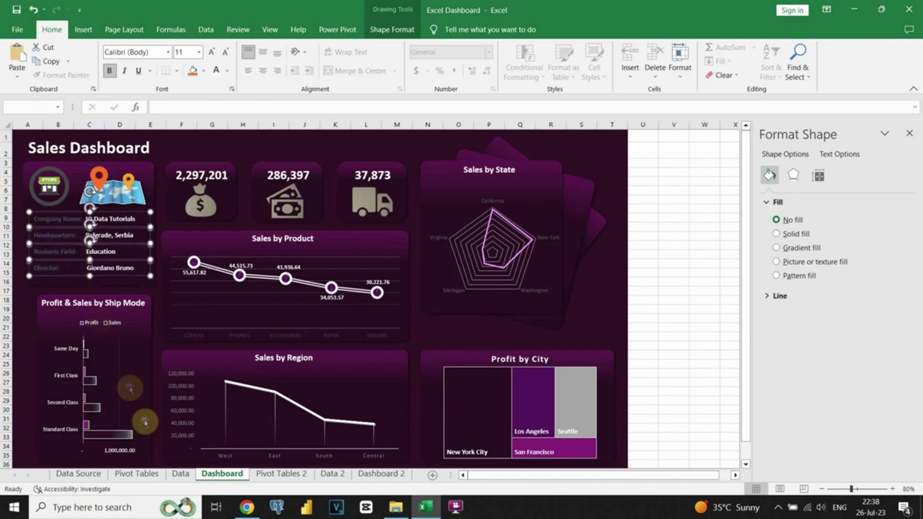
pyautogui.click(381, 474)
pyautogui.hotkey('ctrl', 'v')
pyautogui.moveTo(130, 178); pyautogui.dragTo(123, 220)
pyautogui.click(139, 171)
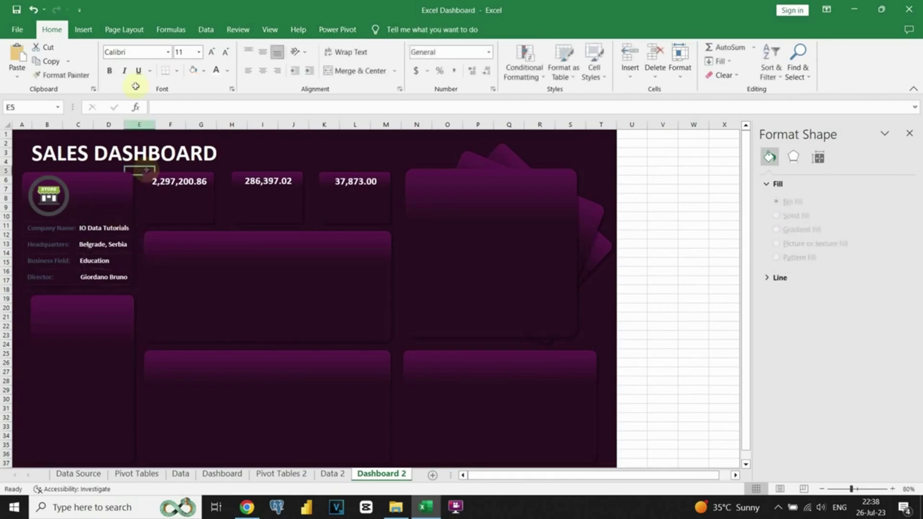
# - Search online pictures for LOCATION ICONS and insert the blue world map with orange and yellow pins
pyautogui.click(83, 29)
pyautogui.click(139, 69)
pyautogui.click(159, 120)
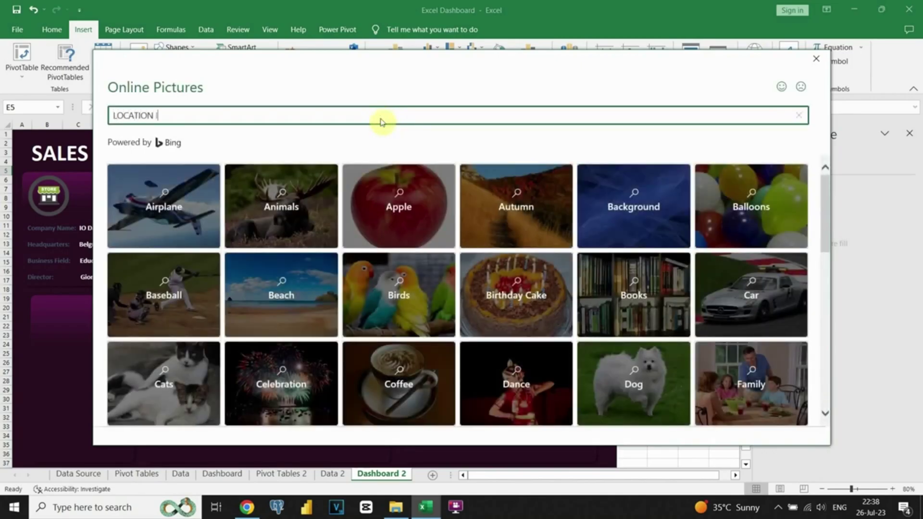
pyautogui.write('LOCATION ICONS')
pyautogui.press('Return')
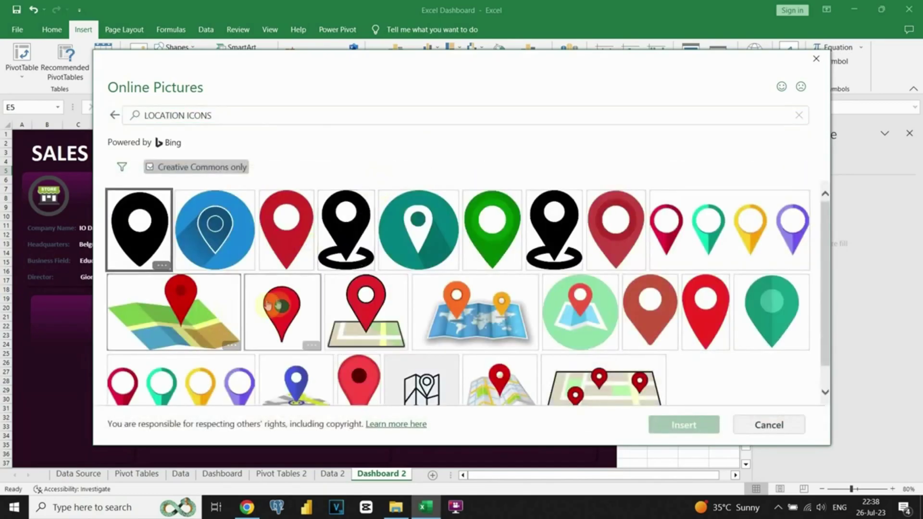
pyautogui.scroll(-1, 268, 305)
pyautogui.click(476, 288)
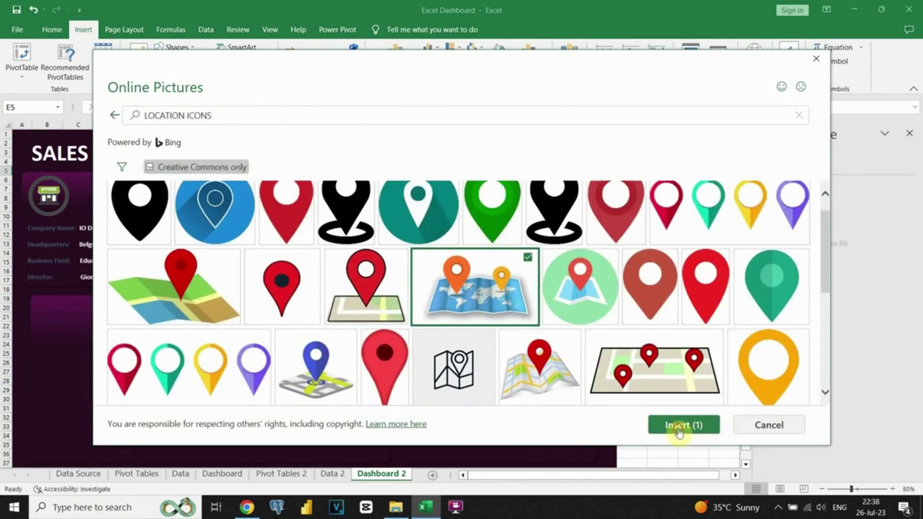
pyautogui.click(682, 425)
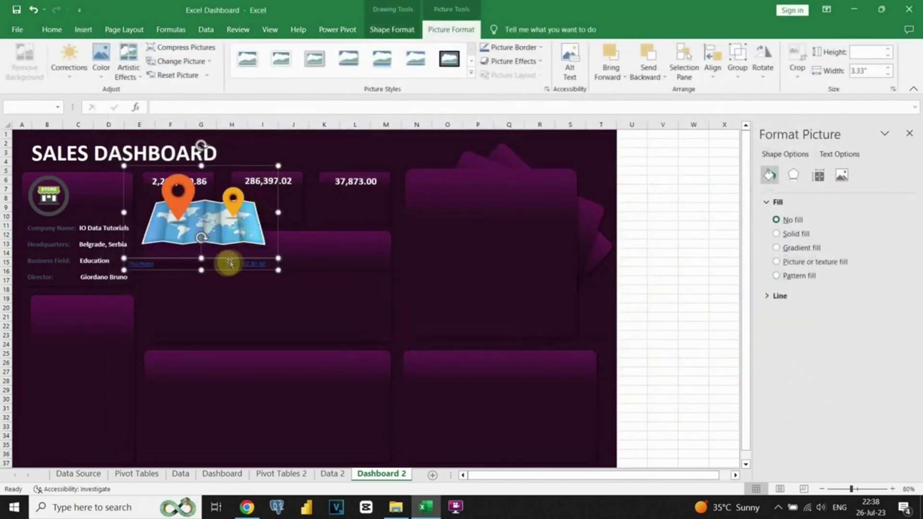
# - Delete the map picture's attribution caption, shrink the map and arrange it beside the store icon in the company card
pyautogui.click(363, 151)
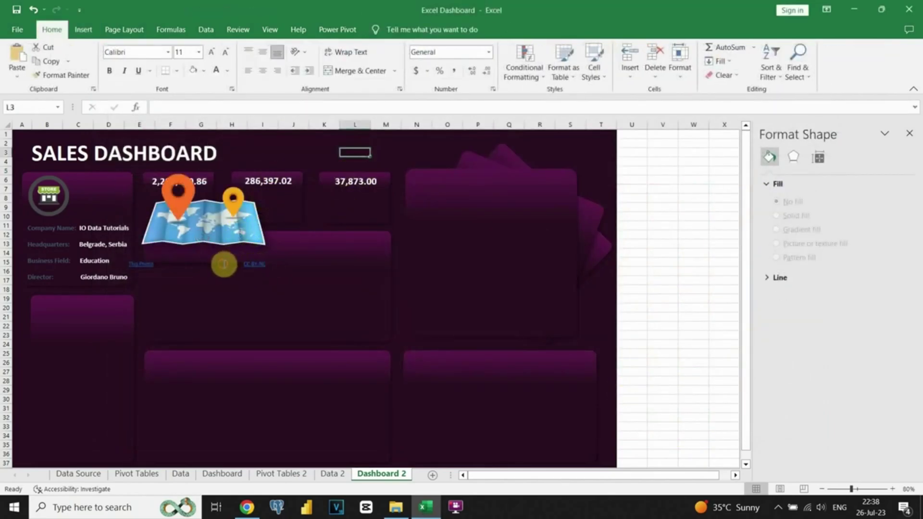
pyautogui.click(224, 264)
pyautogui.press('Delete')
pyautogui.click(250, 211)
pyautogui.moveTo(274, 160); pyautogui.dragTo(128, 181)
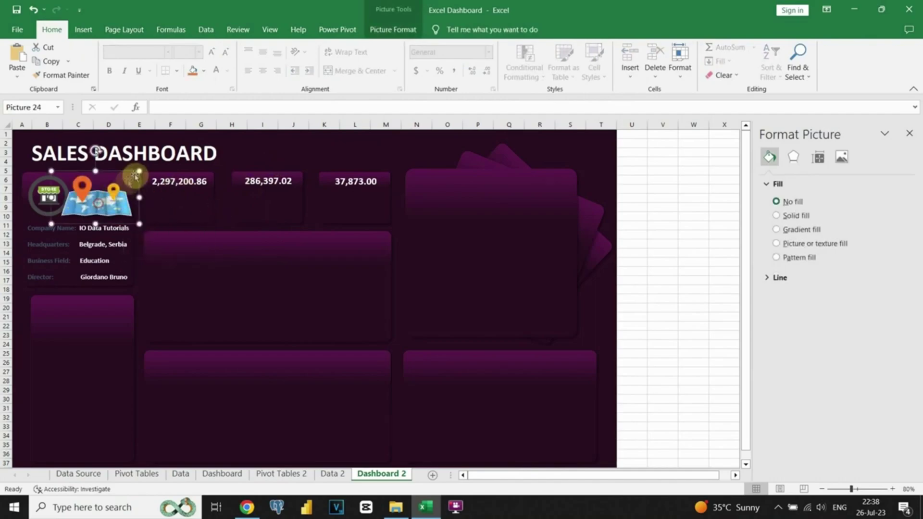
pyautogui.moveTo(51, 197); pyautogui.dragTo(64, 199)
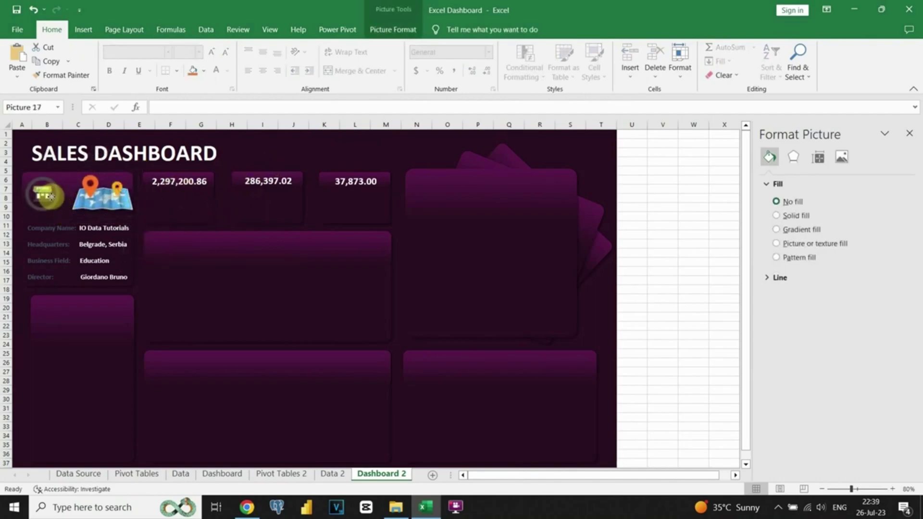
pyautogui.click(263, 160)
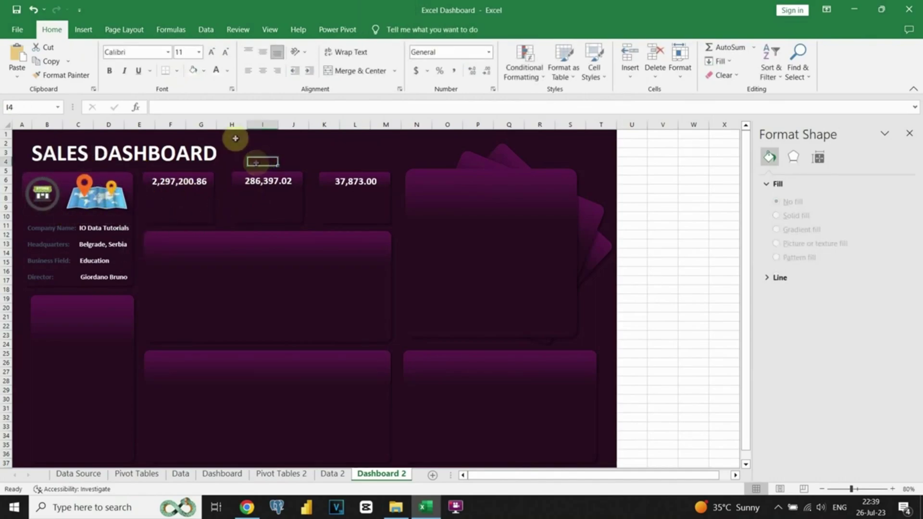
# - Insert the banknotes-512, money-bag-512 and truck-512 pictures from the Desktop folder into the Dashboard 2 sheet
pyautogui.click(89, 34)
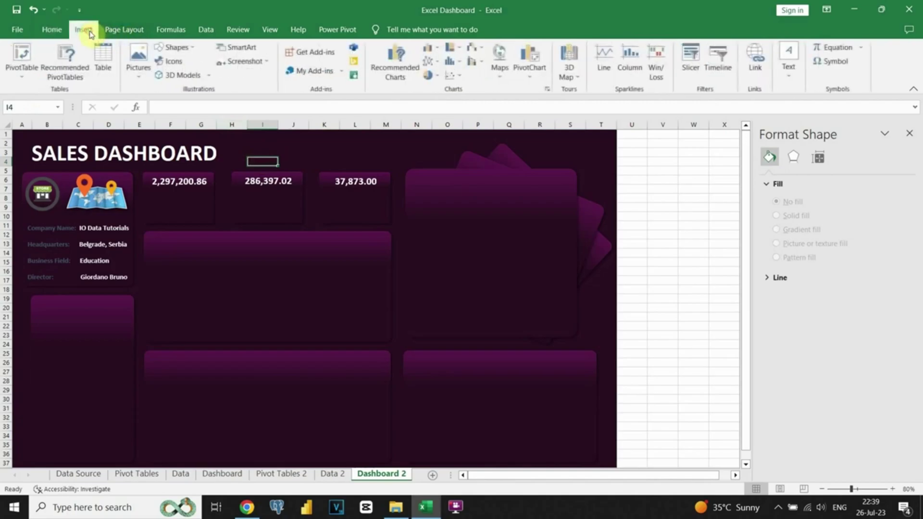
pyautogui.click(138, 60)
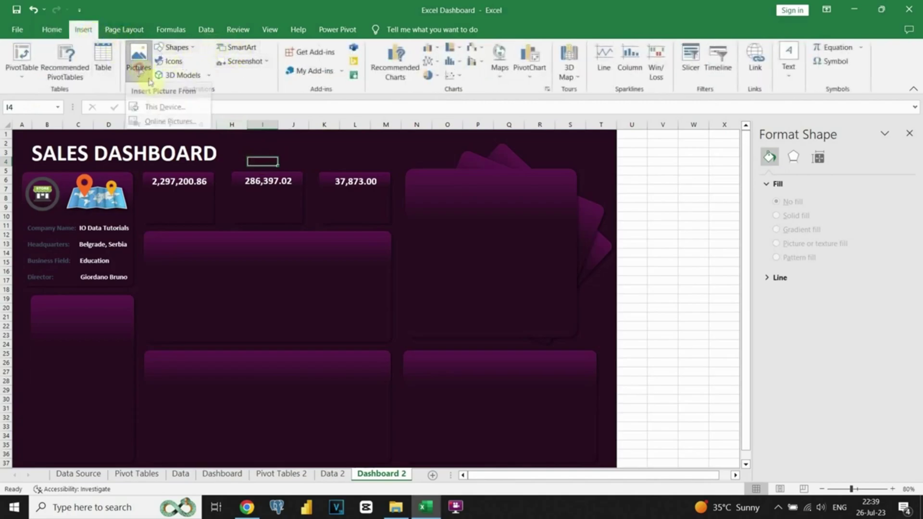
pyautogui.click(154, 107)
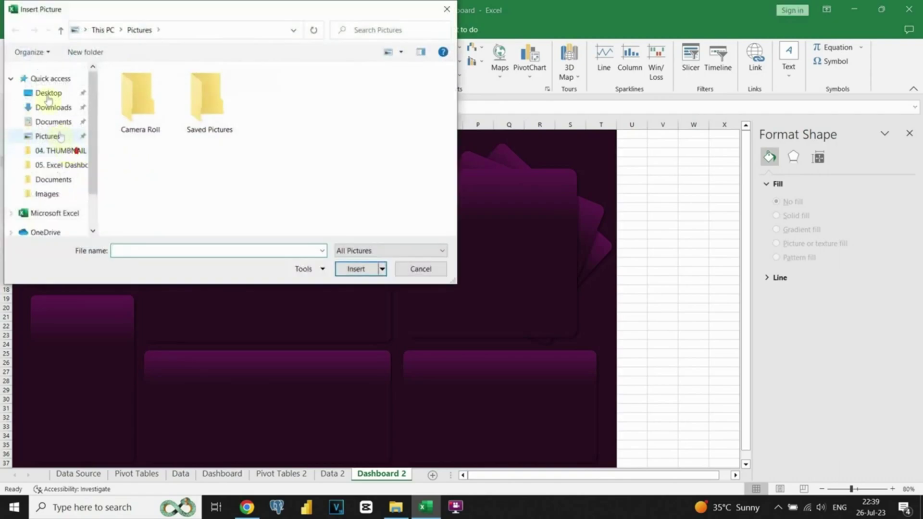
pyautogui.click(48, 79)
pyautogui.click(48, 92)
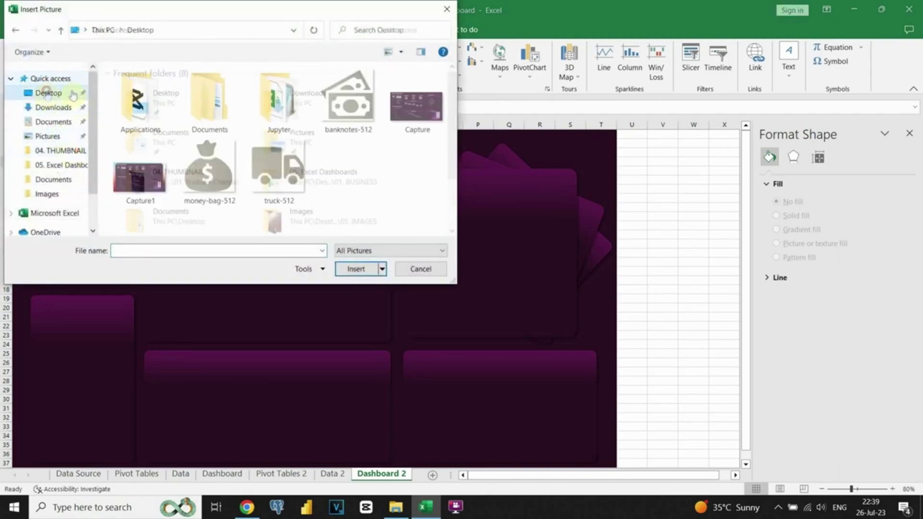
pyautogui.click(343, 113)
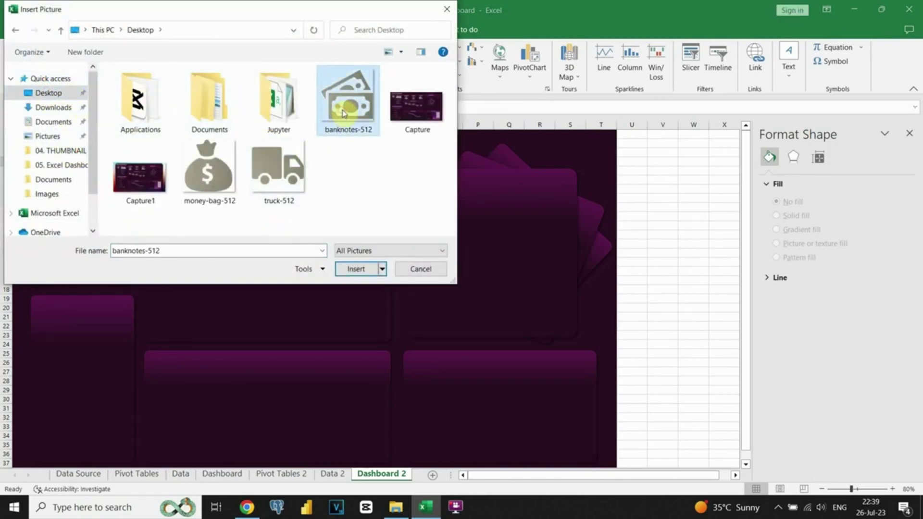
pyautogui.keyDown('ctrl'); pyautogui.click(236, 171); pyautogui.keyUp('ctrl')
pyautogui.keyDown('ctrl'); pyautogui.click(277, 171); pyautogui.keyUp('ctrl')
pyautogui.click(357, 268)
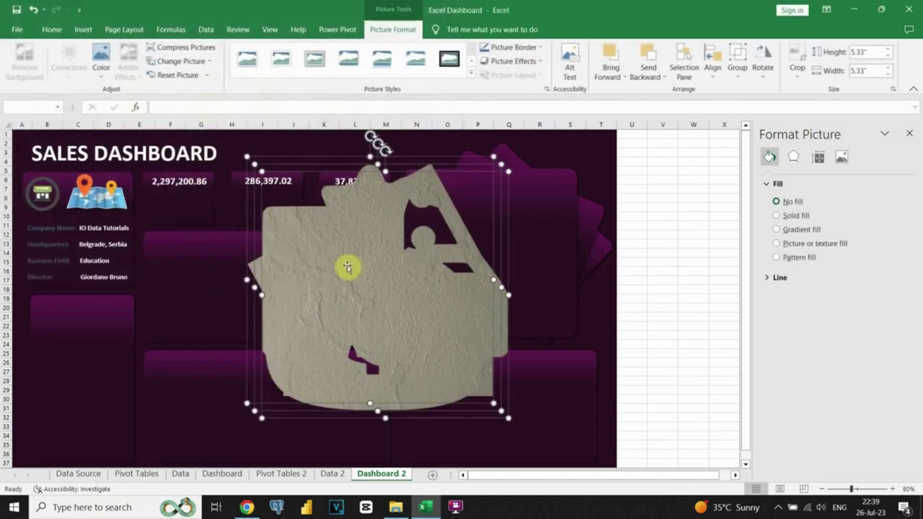
# - Separate and shrink the three icons, placing the money bag under sales, the banknotes under profit and the truck under orders
pyautogui.moveTo(494, 185); pyautogui.dragTo(268, 309)
pyautogui.moveTo(408, 293); pyautogui.dragTo(521, 332)
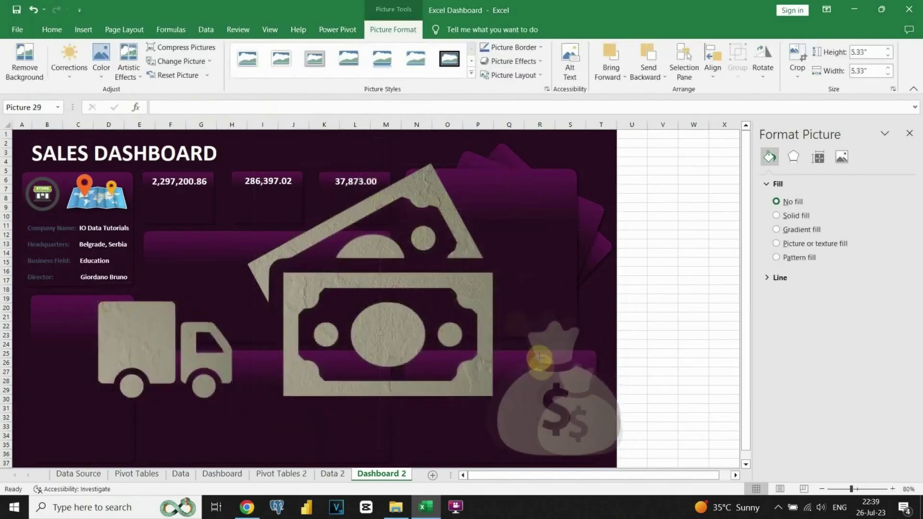
pyautogui.moveTo(540, 362); pyautogui.dragTo(180, 207)
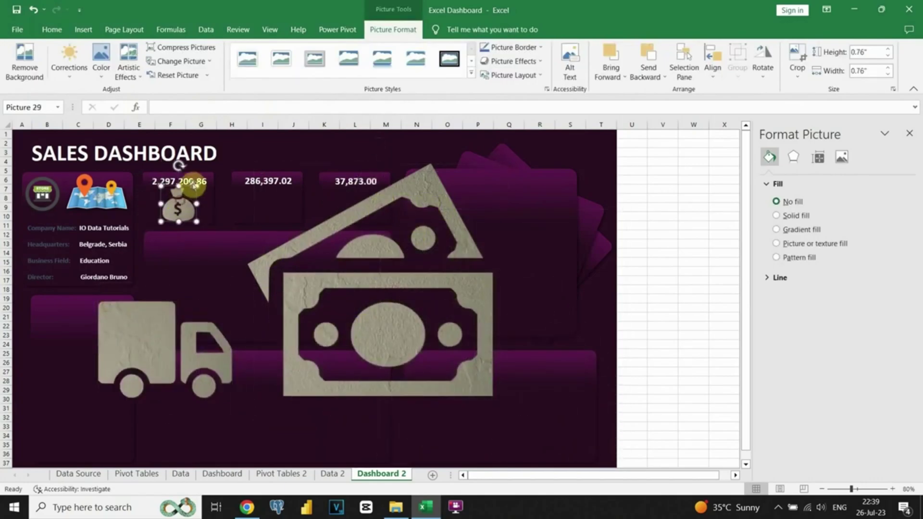
pyautogui.click(491, 160)
pyautogui.moveTo(490, 159); pyautogui.dragTo(268, 204)
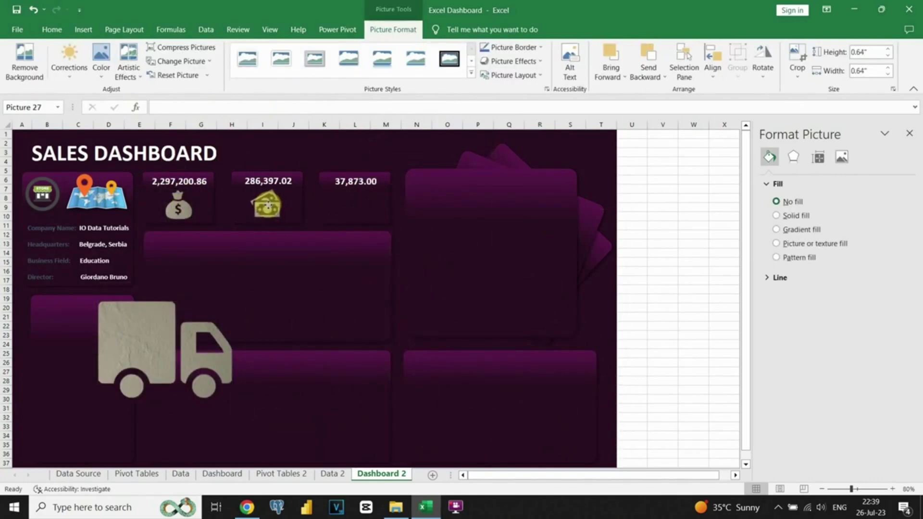
pyautogui.click(183, 330)
pyautogui.moveTo(183, 331); pyautogui.dragTo(355, 206)
pyautogui.click(178, 207)
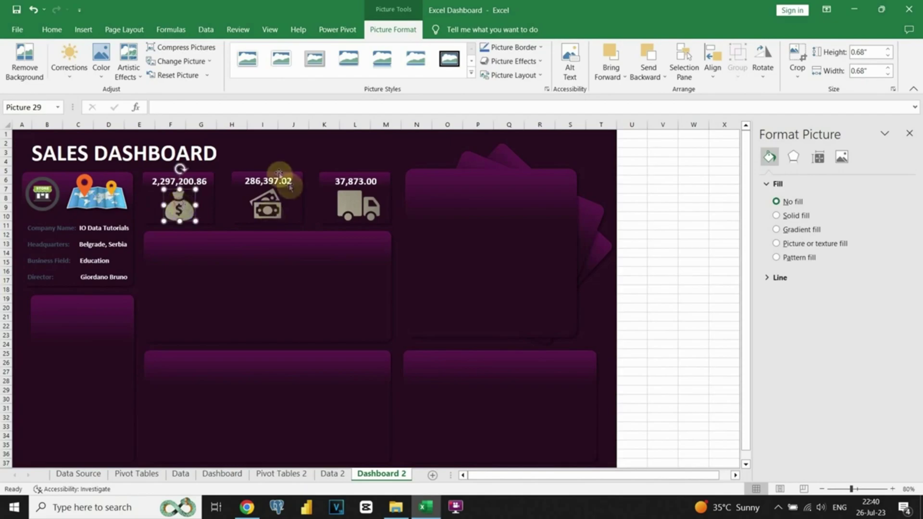
pyautogui.click(268, 160)
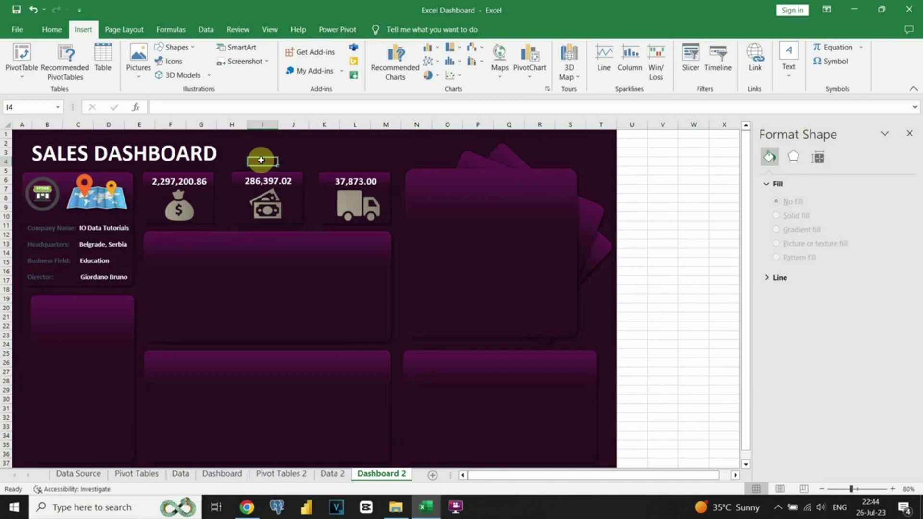
# - Try a 2-D clustered bar chart of the Sales by Ship Mode table A2:B7 on the Data 2 sheet
pyautogui.click(331, 474)
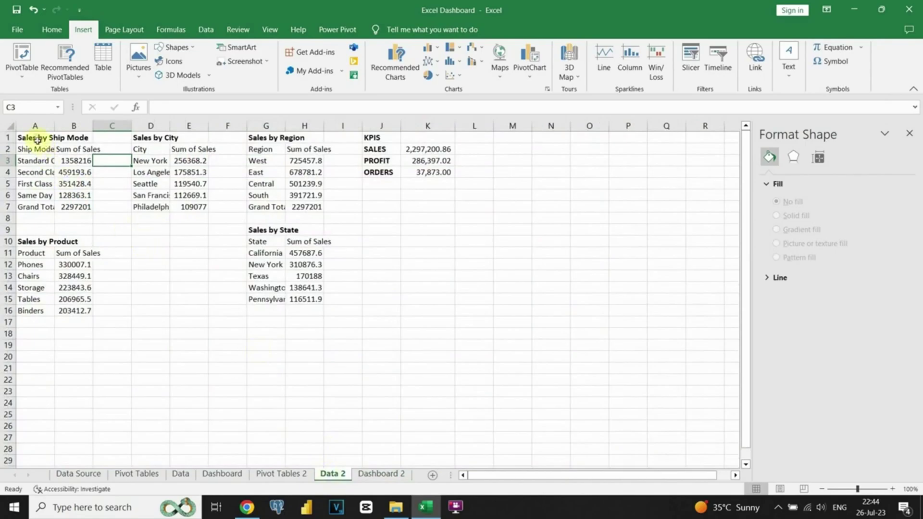
pyautogui.click(37, 140)
pyautogui.moveTo(30, 151); pyautogui.dragTo(82, 208)
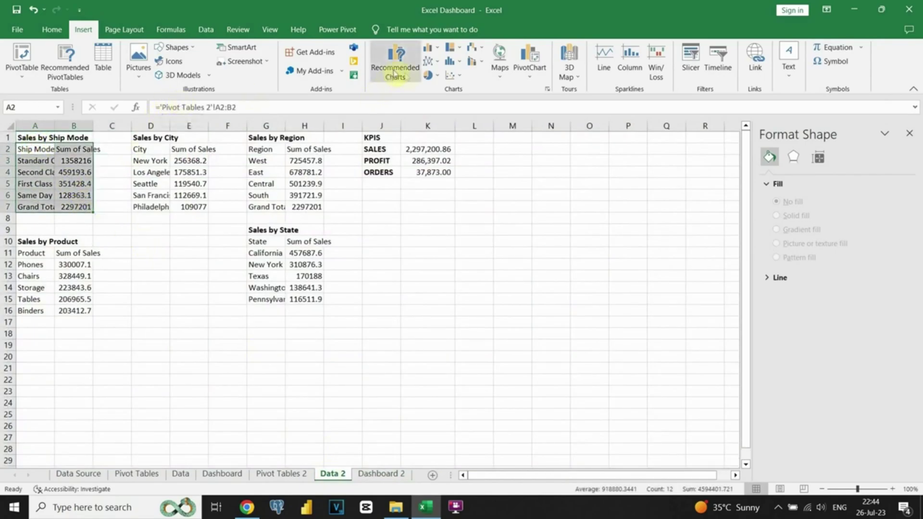
pyautogui.click(430, 47)
pyautogui.click(443, 182)
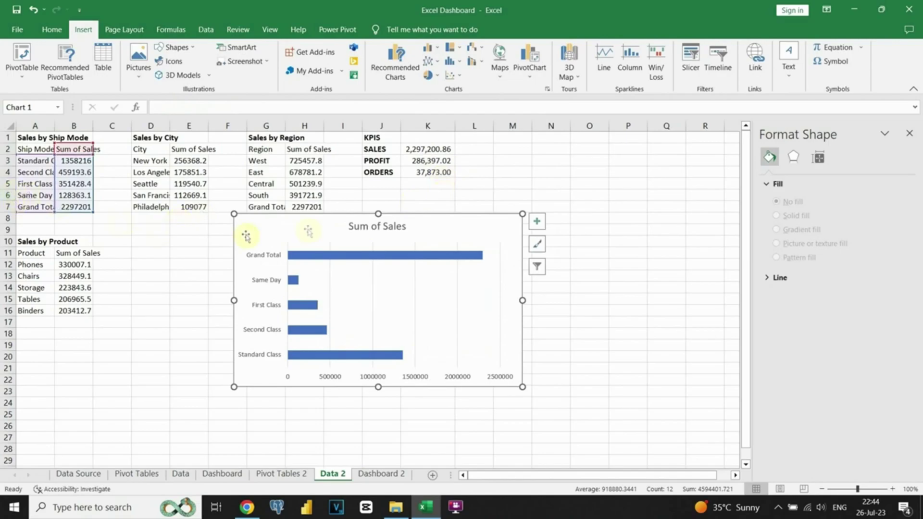
pyautogui.click(301, 228)
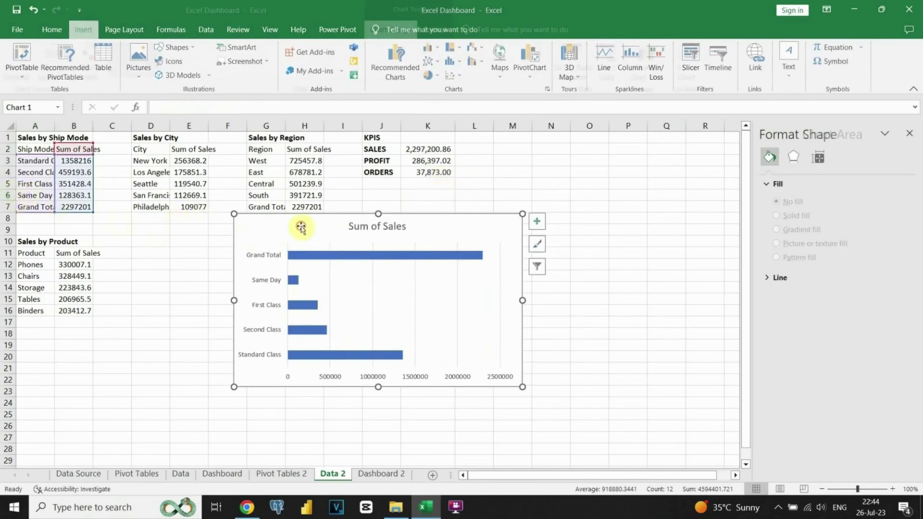
pyautogui.click(274, 257)
pyautogui.click(294, 238)
pyautogui.press('Delete')
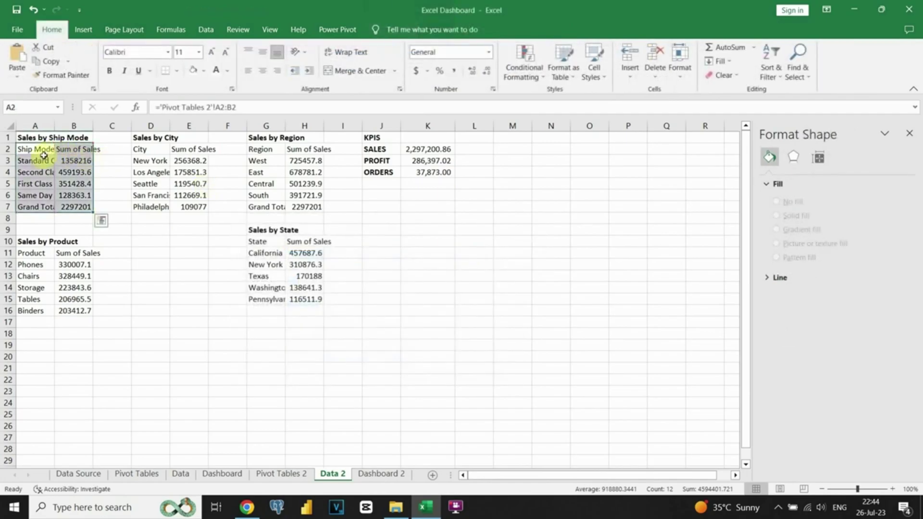
# - Clear the Grand Total rows of the Sales by Ship Mode and Sales by Region tables
pyautogui.moveTo(35, 207); pyautogui.dragTo(201, 300)
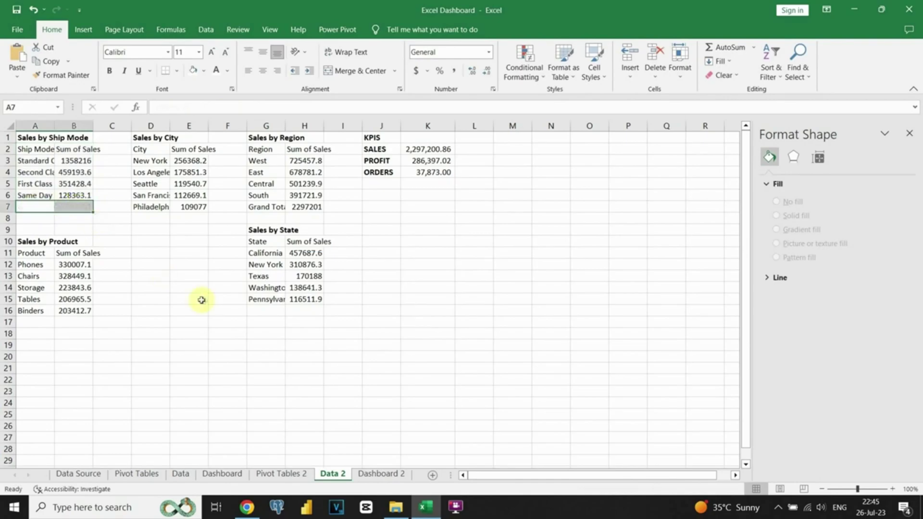
pyautogui.moveTo(250, 212); pyautogui.dragTo(306, 211)
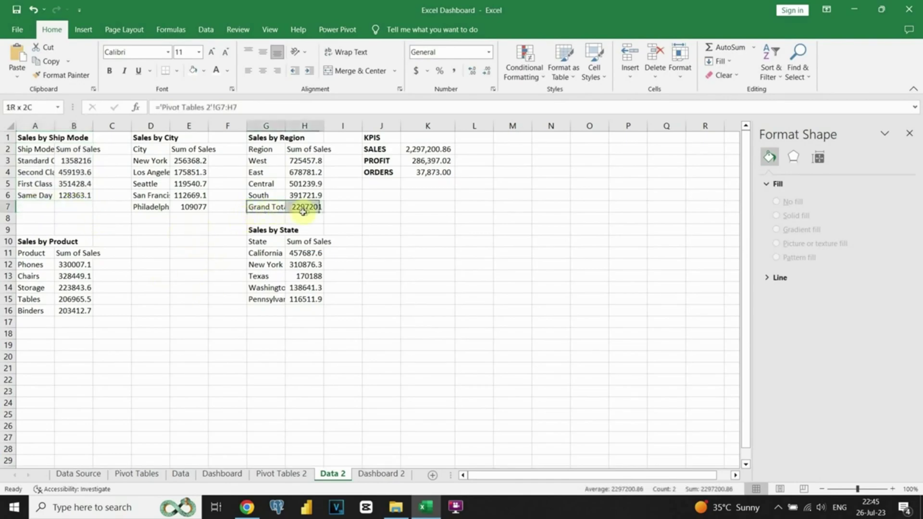
# - Apply the comma number style to the sales values in the Ship Mode, Region, City, State and Product tables
pyautogui.moveTo(49, 149); pyautogui.dragTo(79, 196)
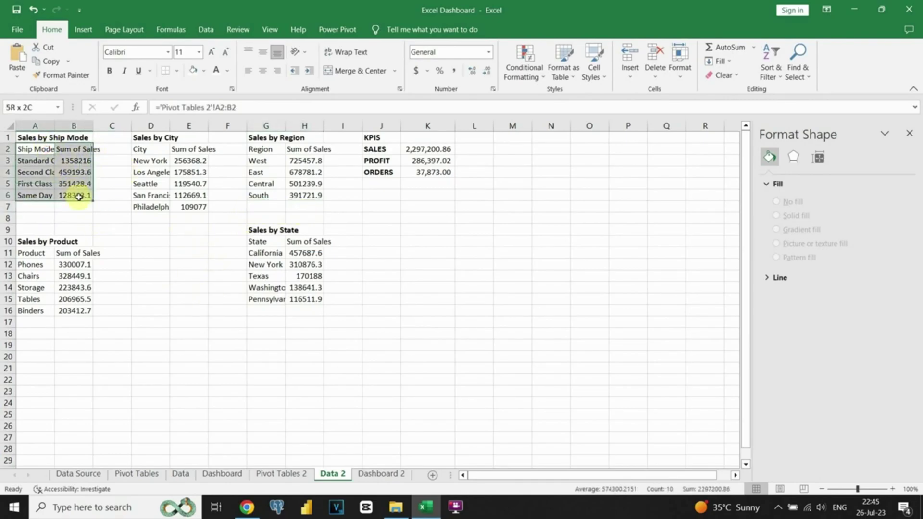
pyautogui.moveTo(74, 160); pyautogui.dragTo(78, 195)
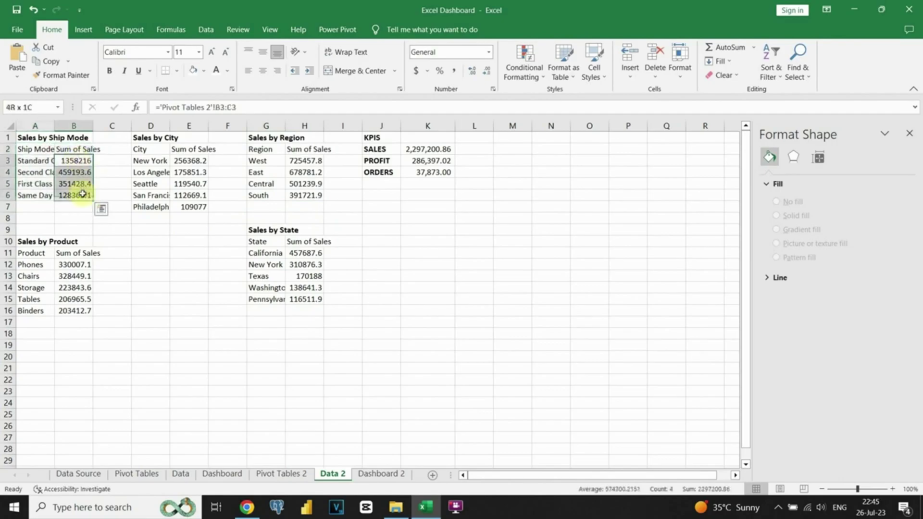
pyautogui.click(451, 72)
pyautogui.moveTo(317, 161); pyautogui.dragTo(327, 195)
pyautogui.click(454, 71)
pyautogui.moveTo(206, 160); pyautogui.dragTo(208, 207)
pyautogui.click(453, 71)
pyautogui.moveTo(335, 253); pyautogui.dragTo(335, 299)
pyautogui.click(453, 71)
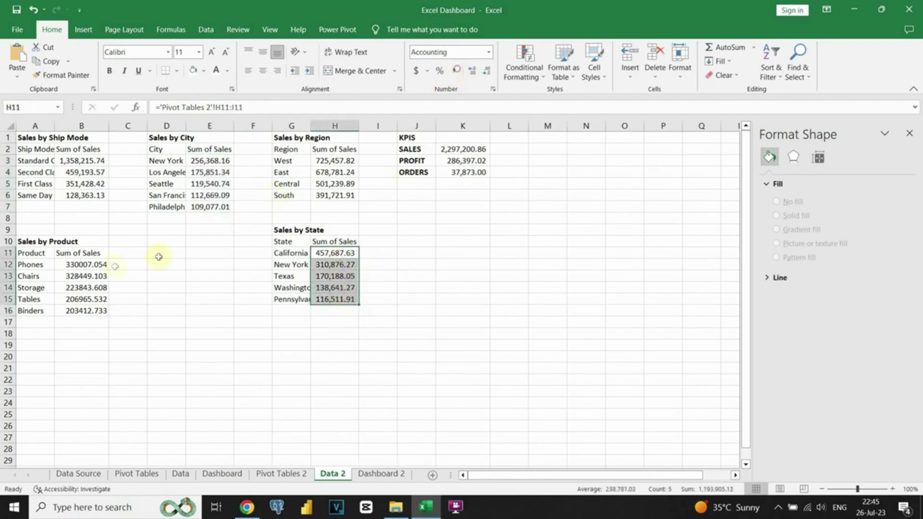
pyautogui.moveTo(81, 264); pyautogui.dragTo(82, 310)
pyautogui.click(453, 71)
# - AutoFit the widths of columns A, D and G to their contents
pyautogui.doubleClick(53, 125)
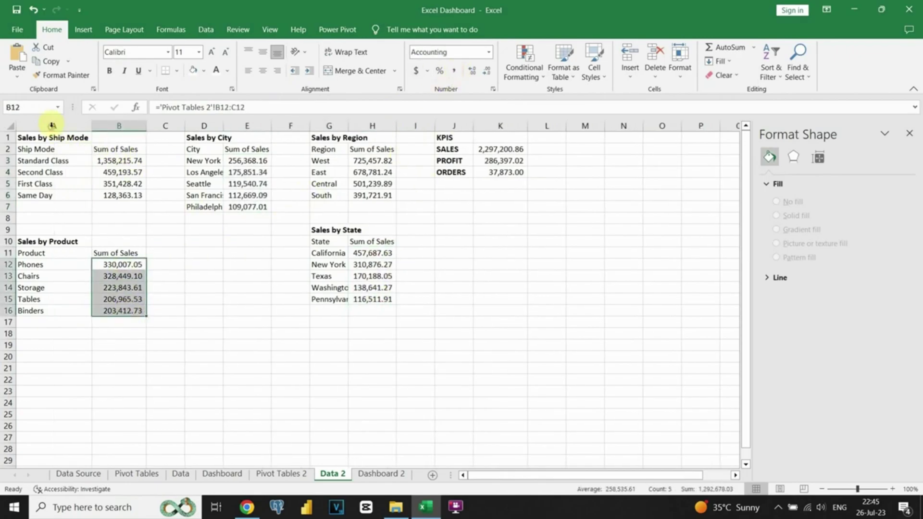
pyautogui.doubleClick(223, 125)
pyautogui.doubleClick(365, 126)
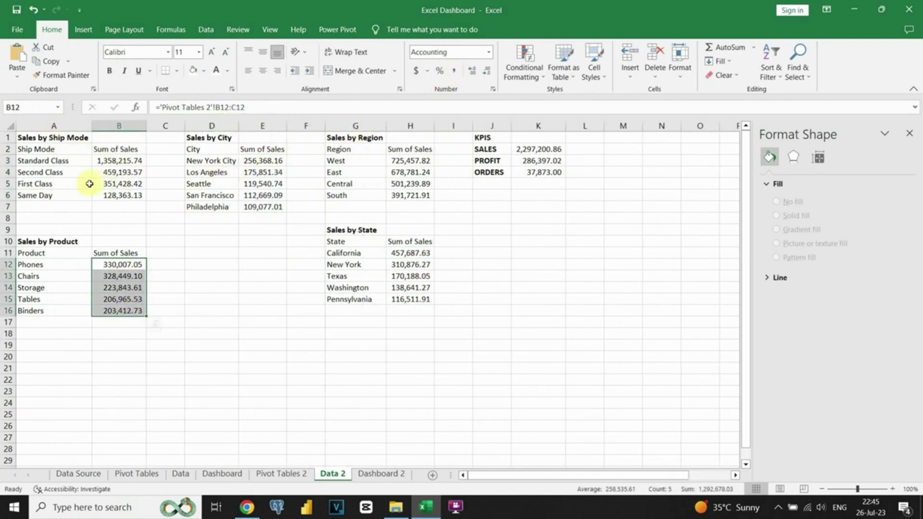
# - Insert a 2-D clustered bar chart from the Ship Mode data A3:B6 and place it below the KPIS table
pyautogui.moveTo(53, 160); pyautogui.dragTo(115, 194)
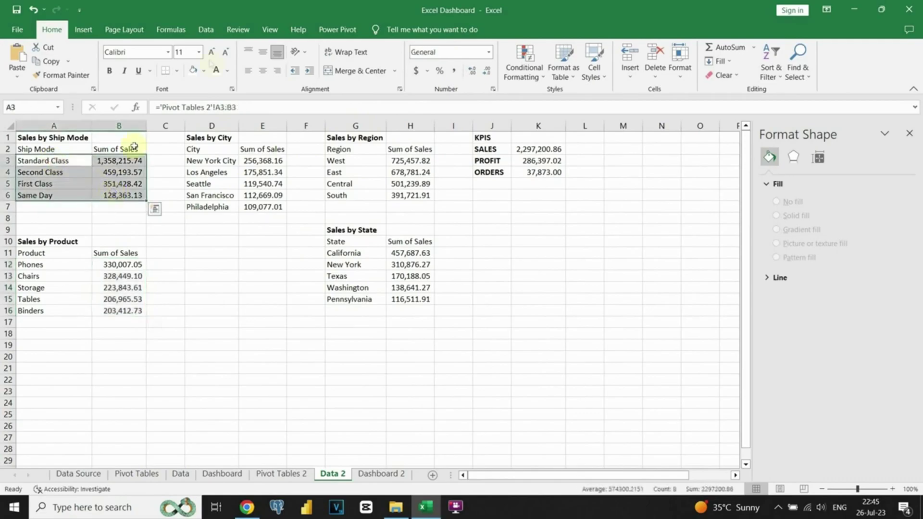
pyautogui.click(83, 30)
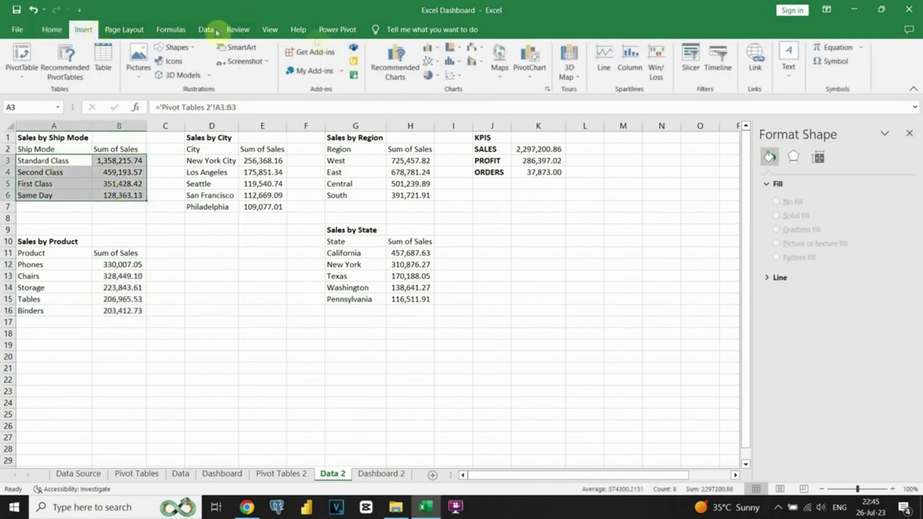
pyautogui.click(437, 53)
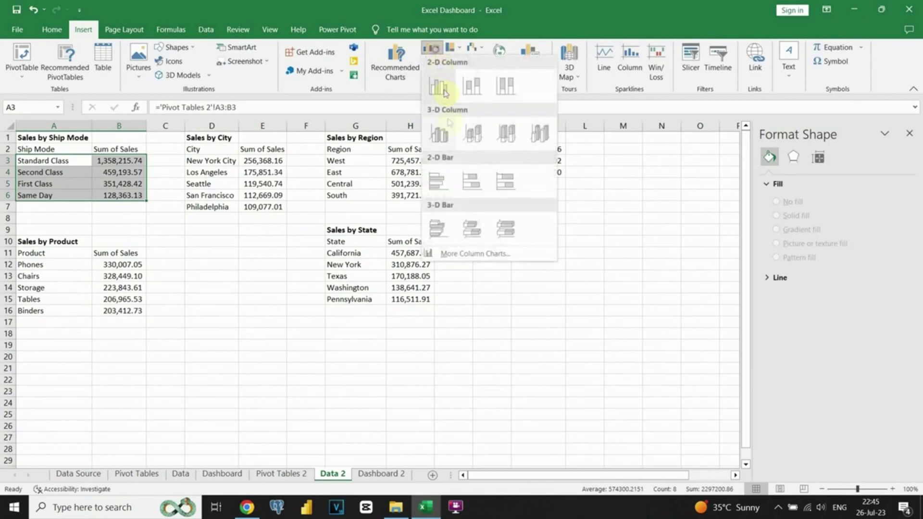
pyautogui.click(440, 182)
pyautogui.moveTo(417, 212); pyautogui.dragTo(612, 192)
# - Delete the ship mode bar chart's title and shrink the chart to roughly half its width
pyautogui.click(568, 199)
pyautogui.click(596, 190)
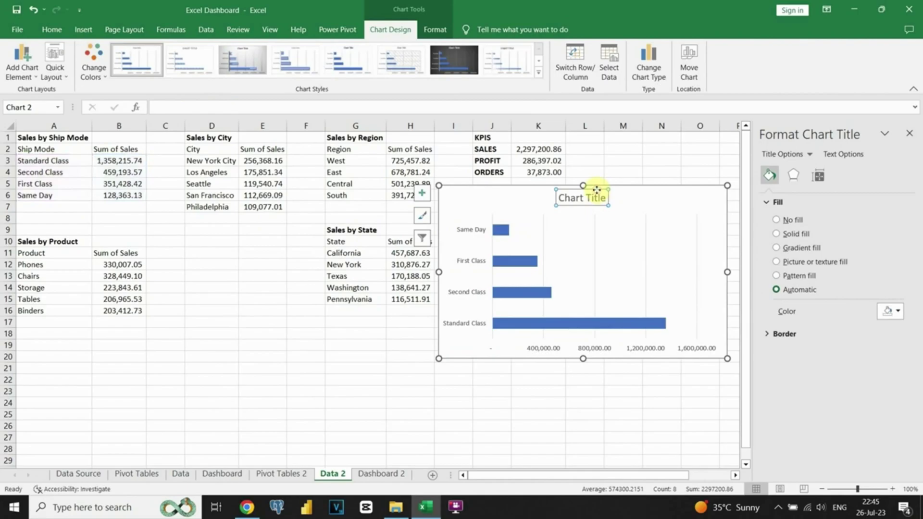
pyautogui.press('Delete')
pyautogui.moveTo(440, 186); pyautogui.dragTo(543, 222)
pyautogui.moveTo(543, 290); pyautogui.dragTo(594, 290)
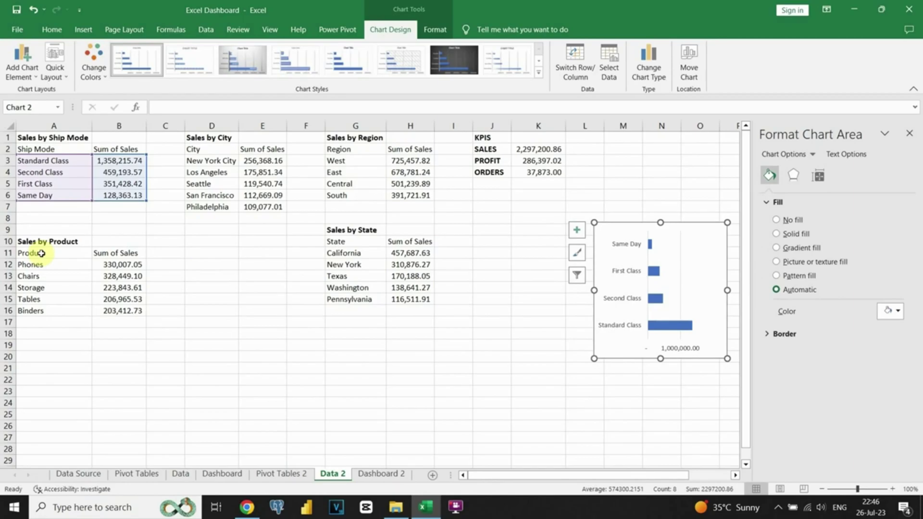
# - Insert a Line with Markers chart from the Sales by Product table A11:B16
pyautogui.moveTo(41, 253); pyautogui.dragTo(120, 316)
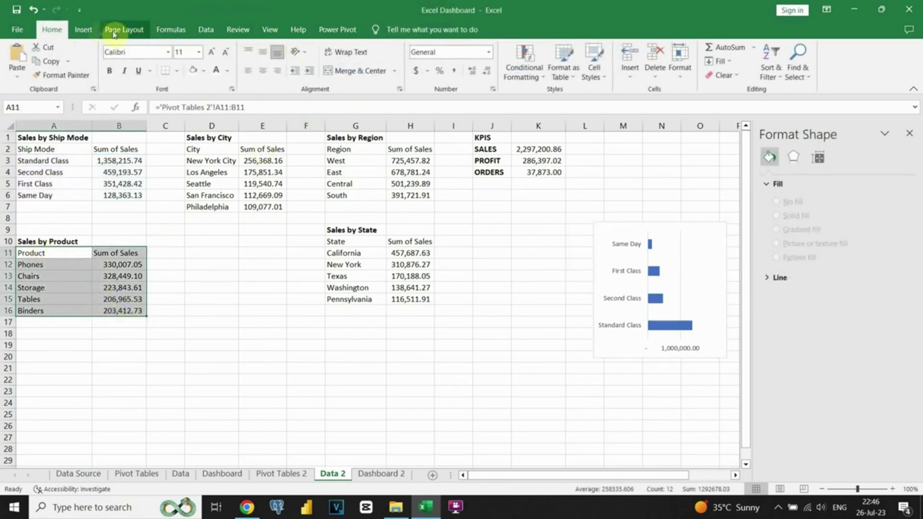
pyautogui.click(83, 30)
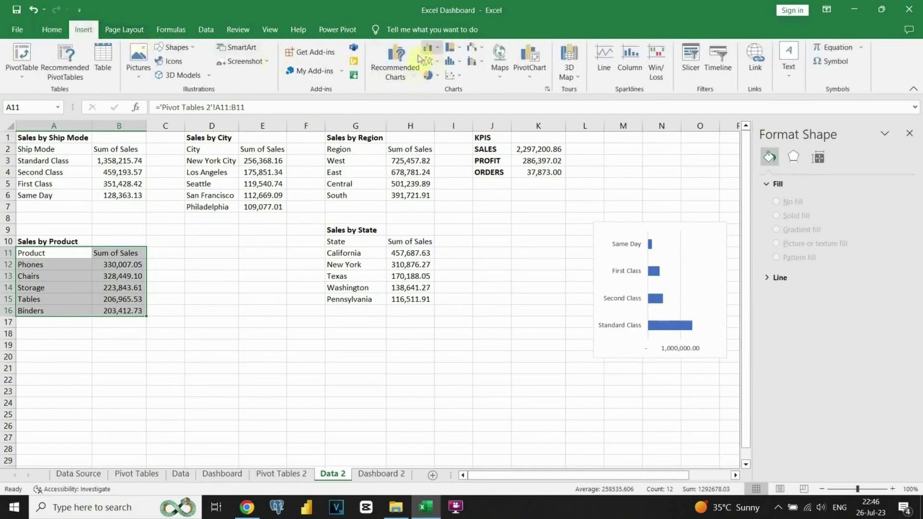
pyautogui.click(405, 65)
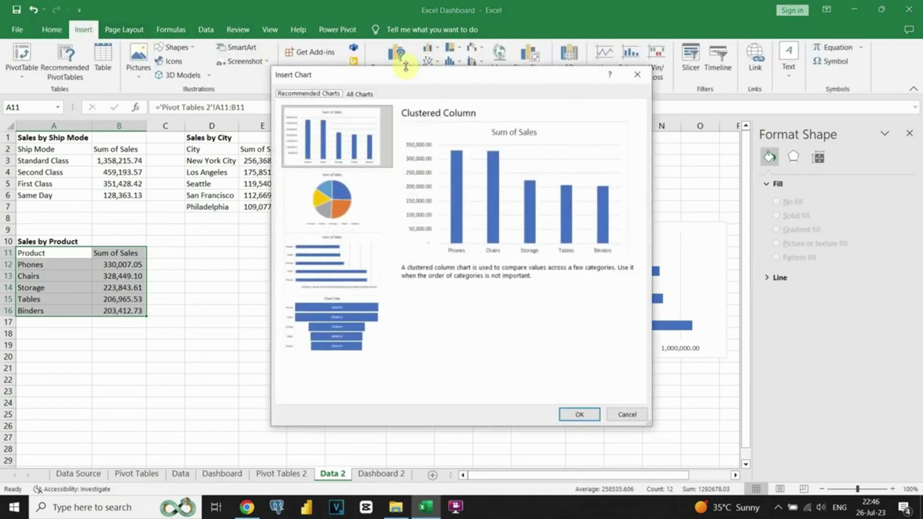
pyautogui.click(357, 94)
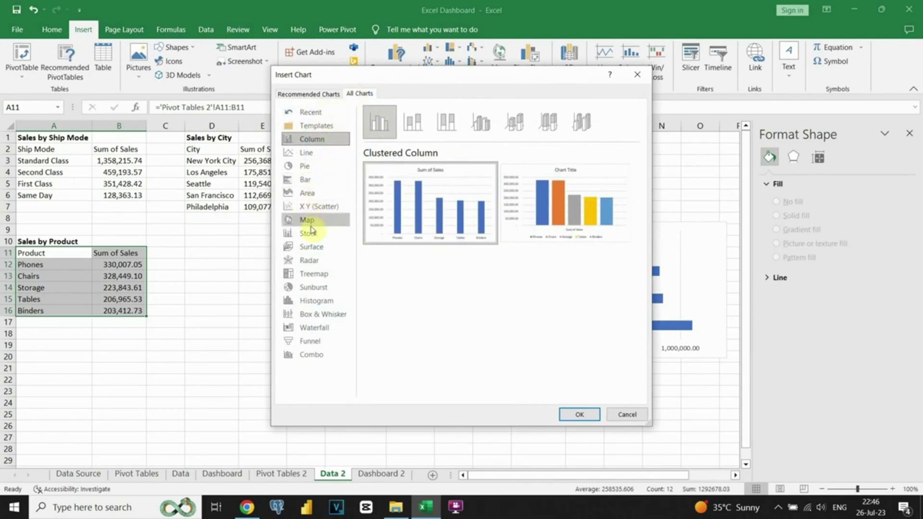
pyautogui.click(312, 154)
pyautogui.click(478, 123)
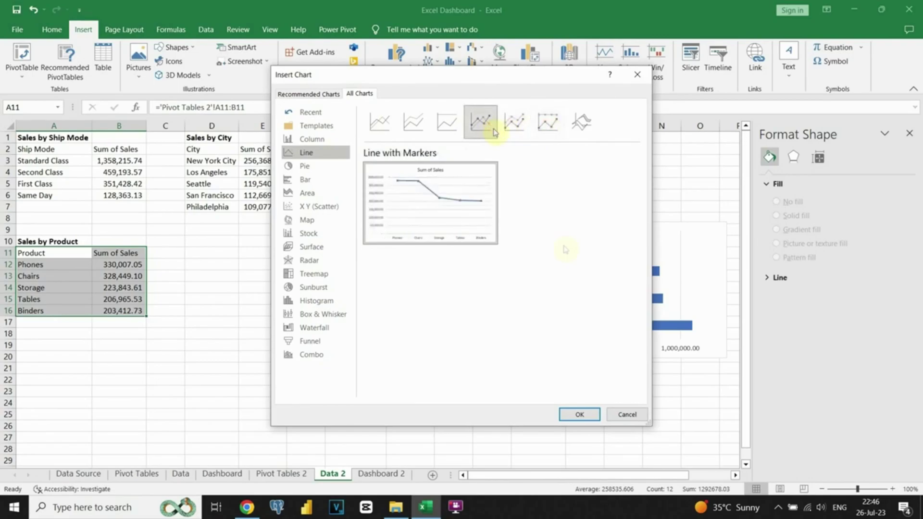
pyautogui.click(579, 415)
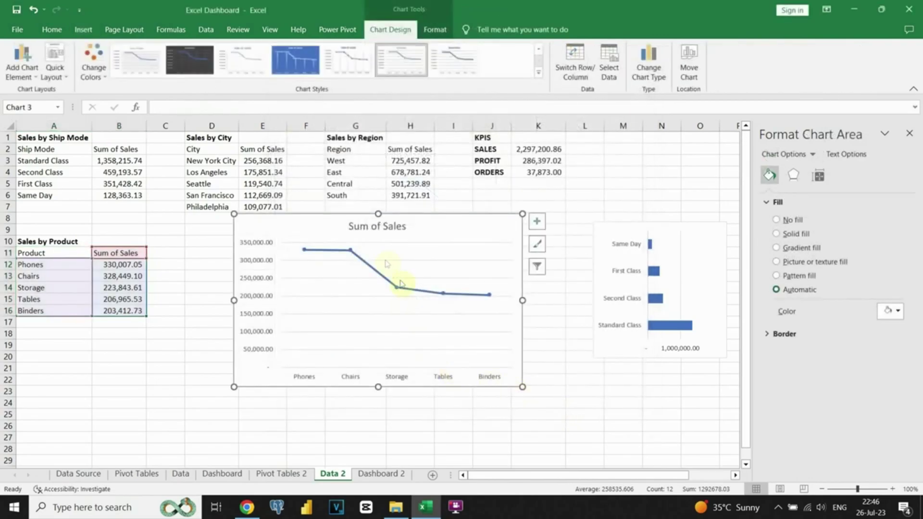
# - Apply the grey gradient chart style with large labelled markers to the Sales by Product line chart and delete its title
pyautogui.click(539, 71)
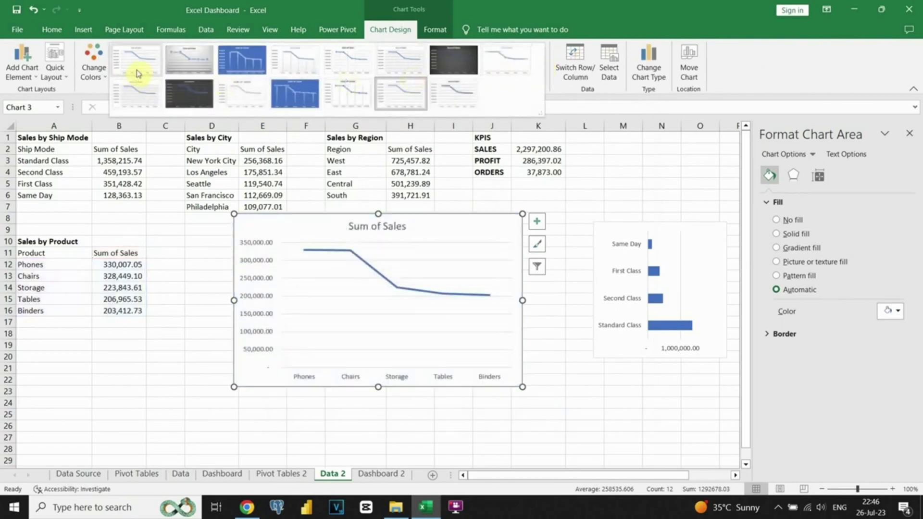
pyautogui.click(189, 69)
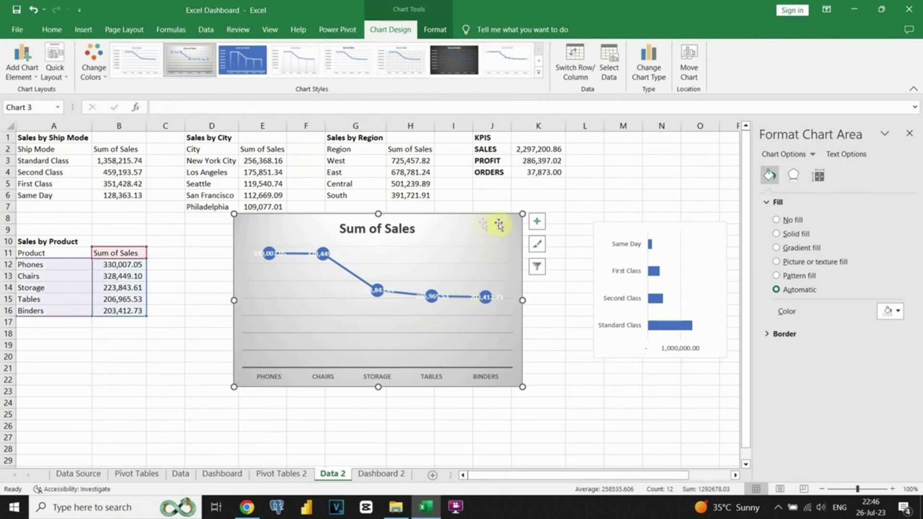
pyautogui.click(374, 229)
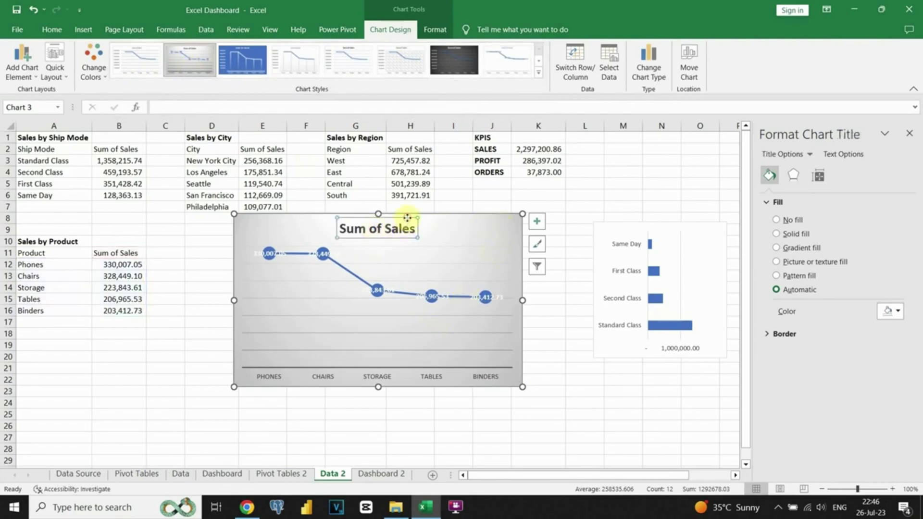
pyautogui.press('Delete')
# - Shrink the product line chart and place it below the Sales by State table
pyautogui.moveTo(246, 219); pyautogui.dragTo(358, 276)
pyautogui.moveTo(447, 277); pyautogui.dragTo(515, 332)
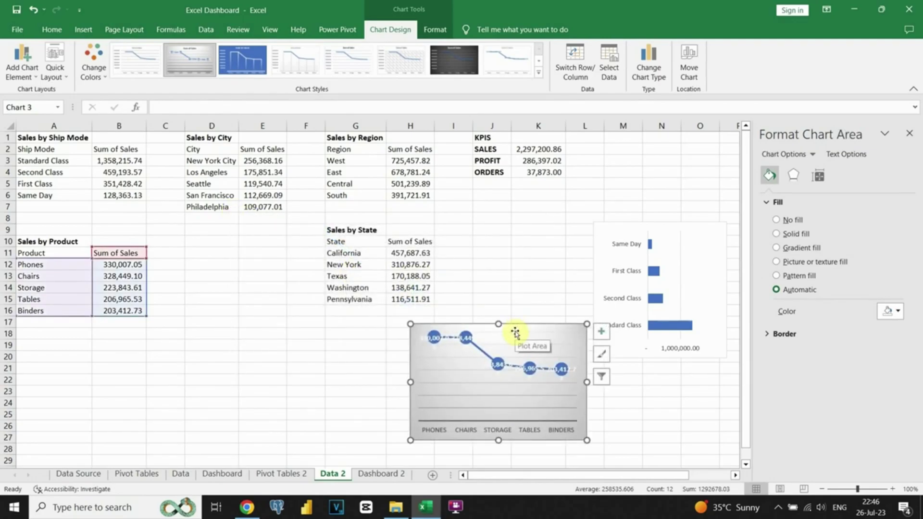
# - Insert a 2-D line chart from the Sales by Region table G2:H6 and apply the solid blue style with drop lines
pyautogui.moveTo(351, 150); pyautogui.dragTo(411, 195)
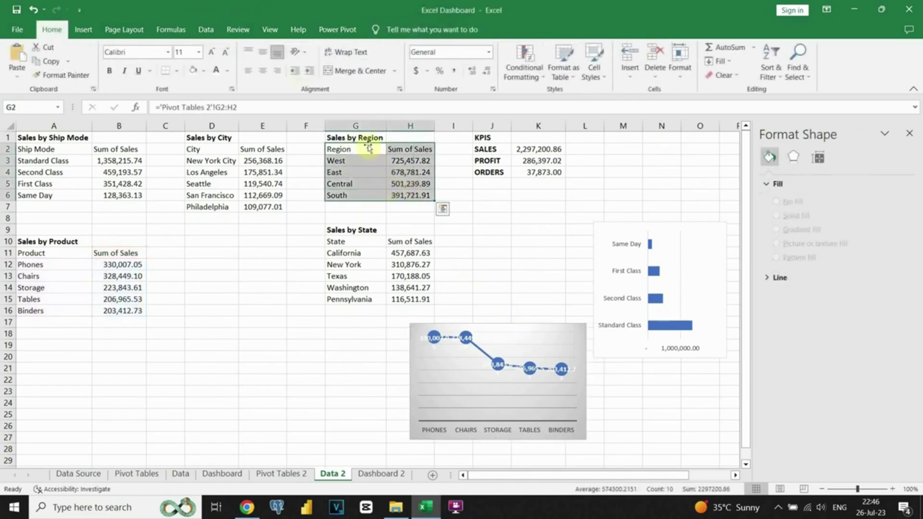
pyautogui.click(81, 28)
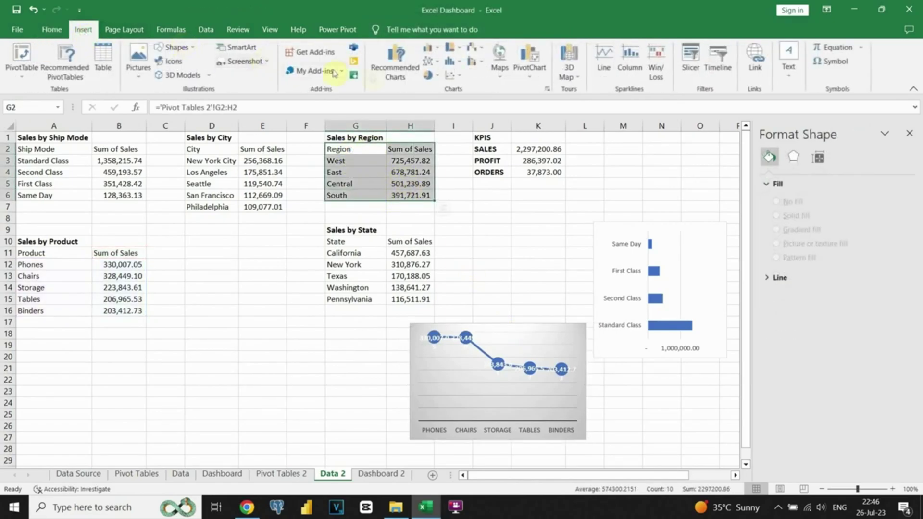
pyautogui.click(433, 60)
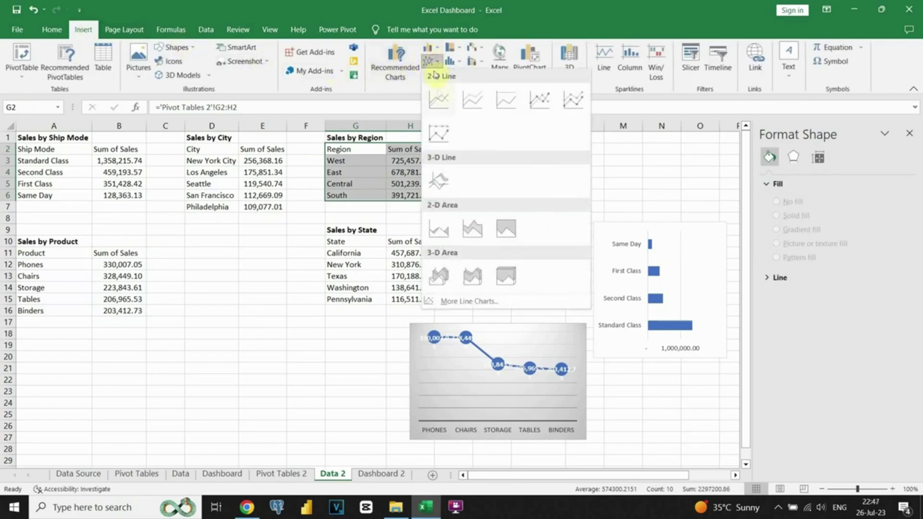
pyautogui.click(440, 102)
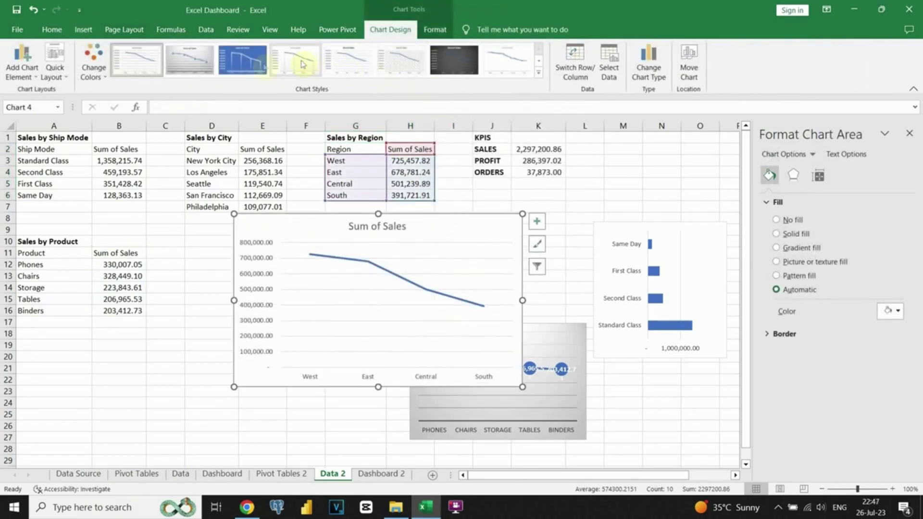
pyautogui.click(238, 63)
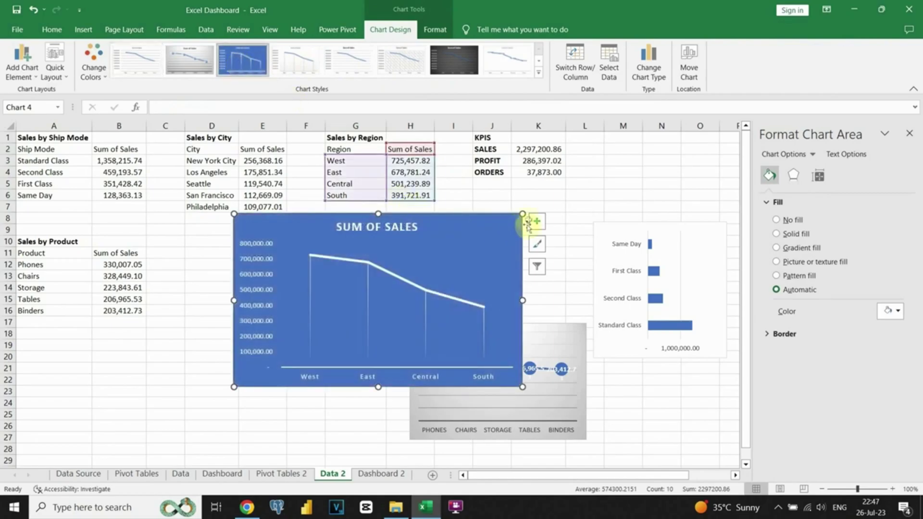
# - Delete the region line chart's title and move the chart, reduced to a smaller size, beside the KPIS table
pyautogui.click(403, 224)
pyautogui.press('Delete')
pyautogui.moveTo(408, 294); pyautogui.dragTo(396, 306)
pyautogui.click(361, 313)
pyautogui.moveTo(424, 274); pyautogui.dragTo(704, 134)
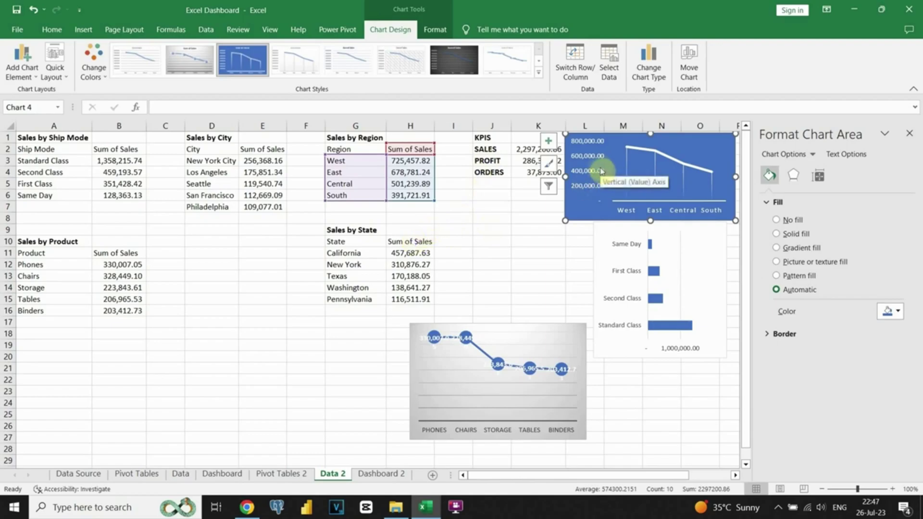
# - Move the region line chart from Data 2 onto the card below the central one on the Dashboard 2 sheet
pyautogui.press('Delete')
pyautogui.click(377, 473)
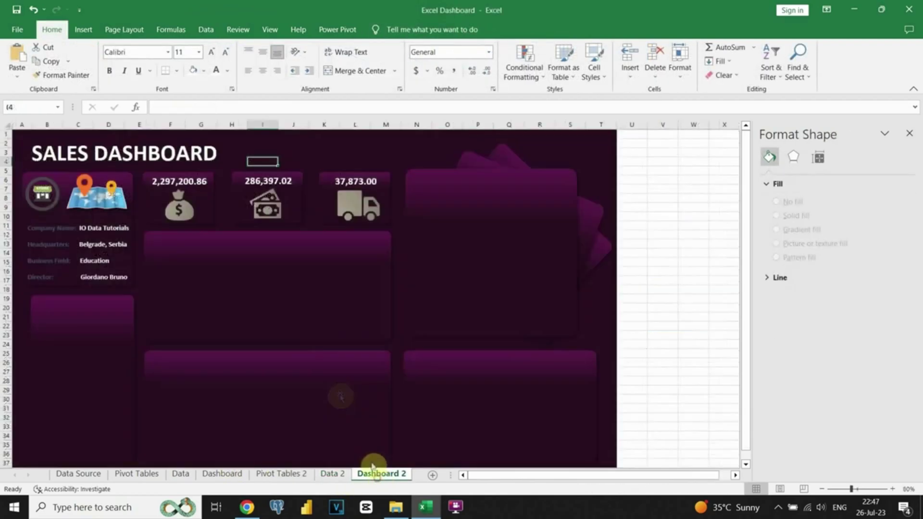
pyautogui.hotkey('ctrl', 'v')
pyautogui.moveTo(344, 158); pyautogui.dragTo(277, 372)
# - Move the product line chart from Data 2 onto the wide card directly beneath the KPI cards on Dashboard 2
pyautogui.click(332, 473)
pyautogui.click(521, 391)
pyautogui.hotkey('ctrl', 'x')
pyautogui.click(377, 474)
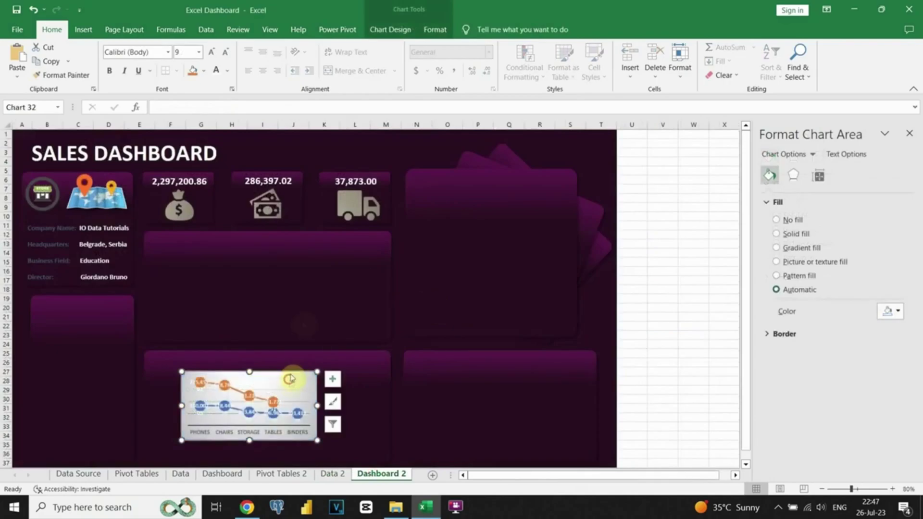
pyautogui.click(288, 377)
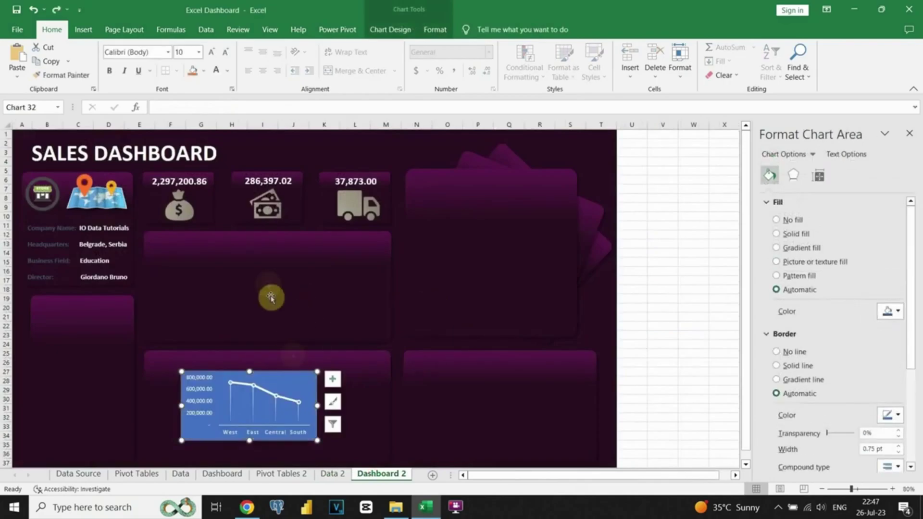
pyautogui.click(271, 298)
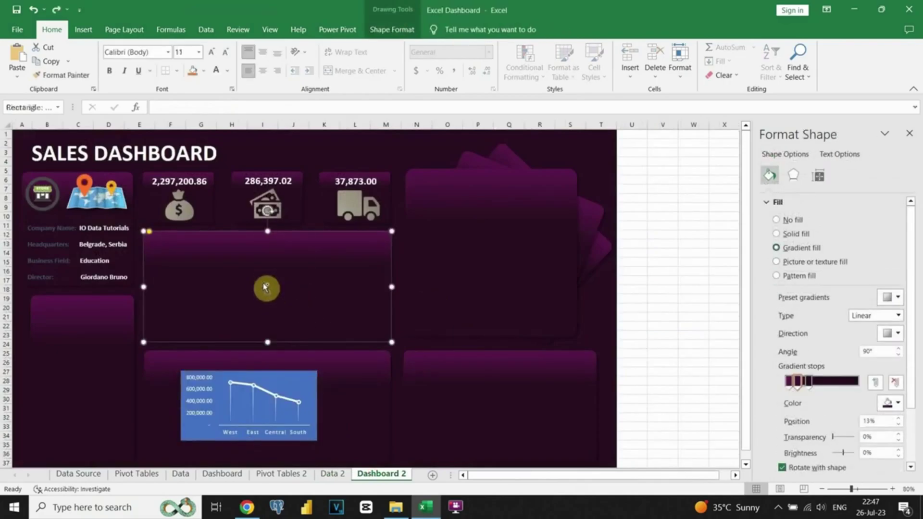
pyautogui.hotkey('ctrl', 'v')
pyautogui.click(284, 242)
pyautogui.moveTo(283, 243); pyautogui.dragTo(308, 239)
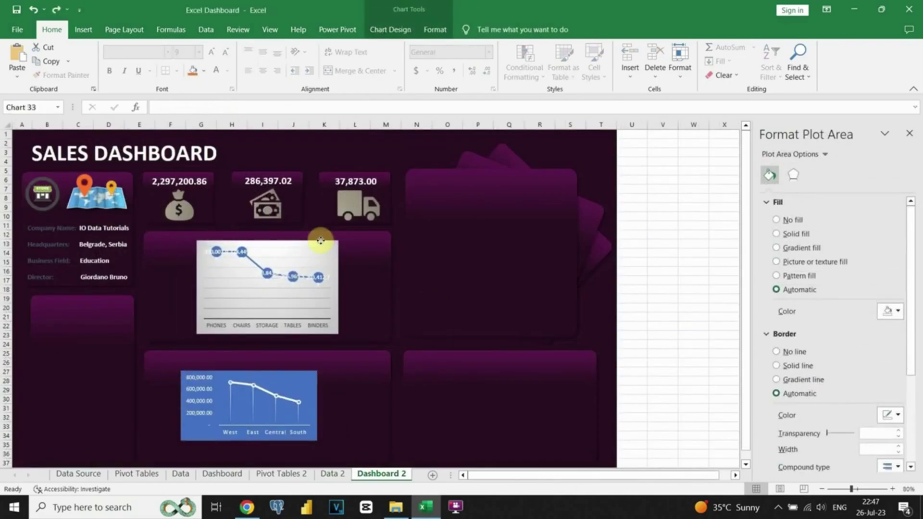
pyautogui.click(319, 241)
# - Move the ship mode bar chart from Data 2 onto the narrow card below the company information on Dashboard 2
pyautogui.click(332, 474)
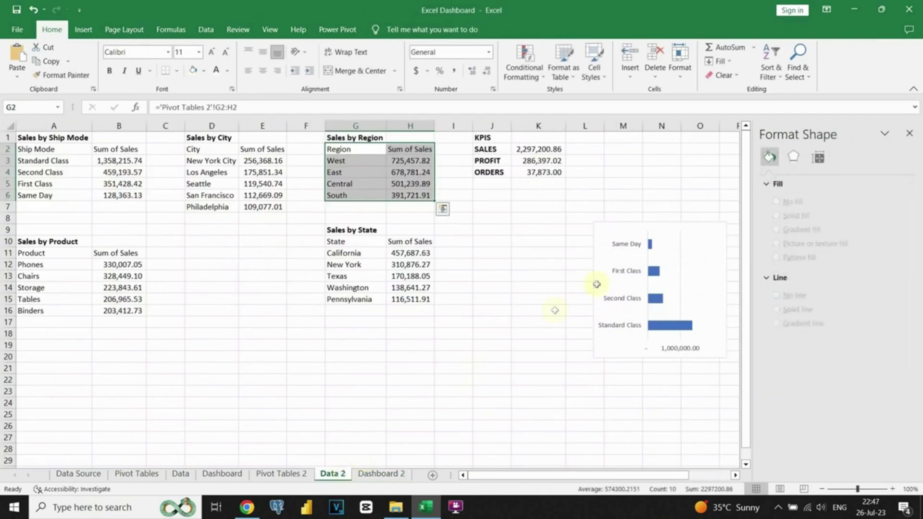
pyautogui.click(632, 258)
pyautogui.hotkey('ctrl', 'c')
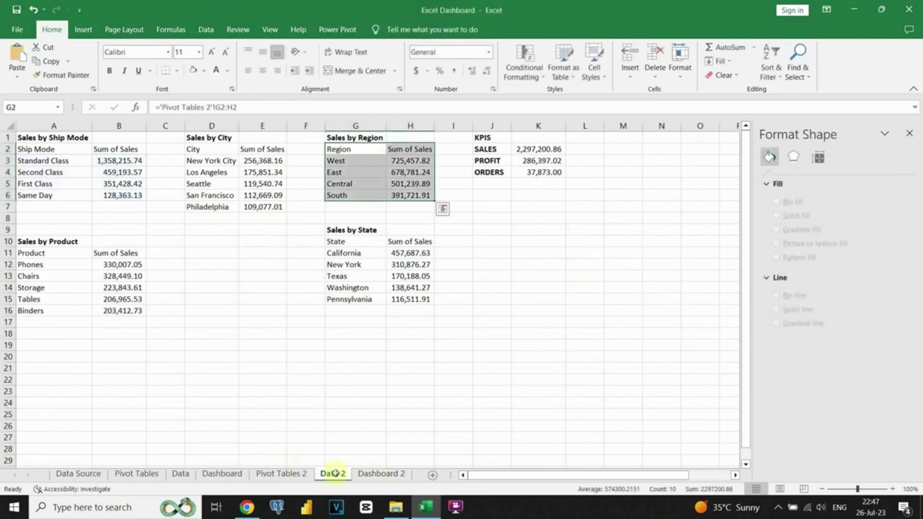
pyautogui.click(381, 473)
pyautogui.click(140, 346)
pyautogui.hotkey('ctrl', 'v')
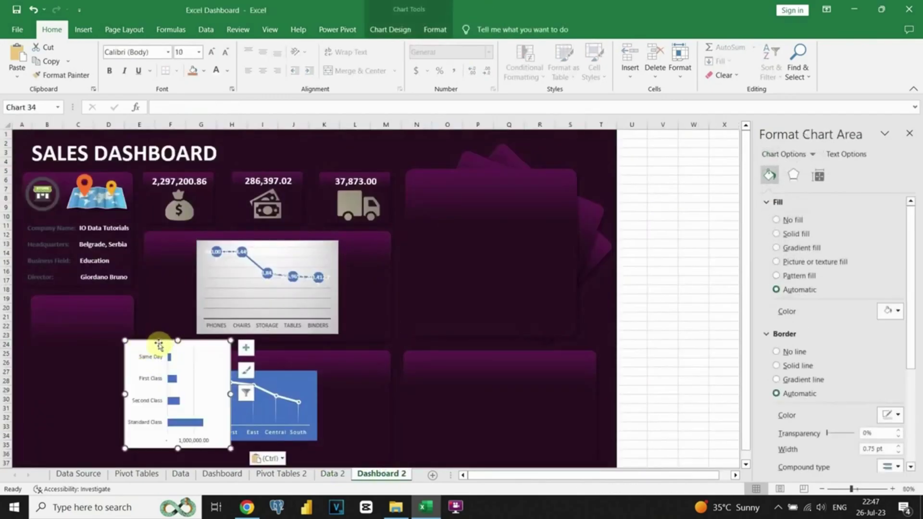
pyautogui.moveTo(158, 345); pyautogui.dragTo(63, 351)
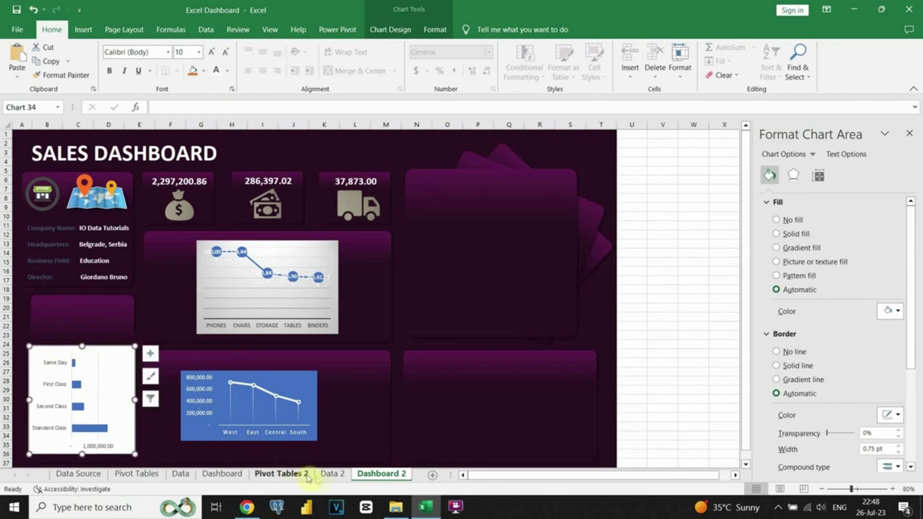
# - Insert a Radar chart from the Sales by State table G10:H15 on the Data 2 sheet
pyautogui.click(332, 473)
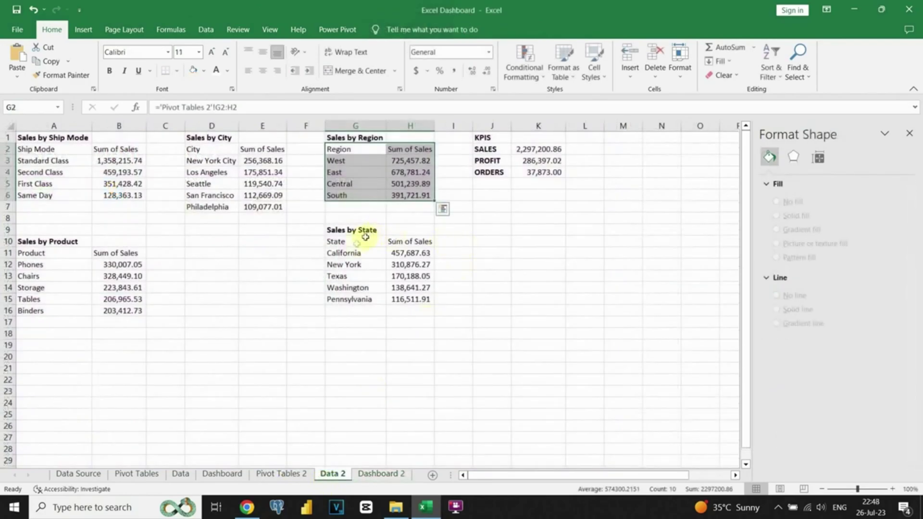
pyautogui.moveTo(357, 241); pyautogui.dragTo(400, 294)
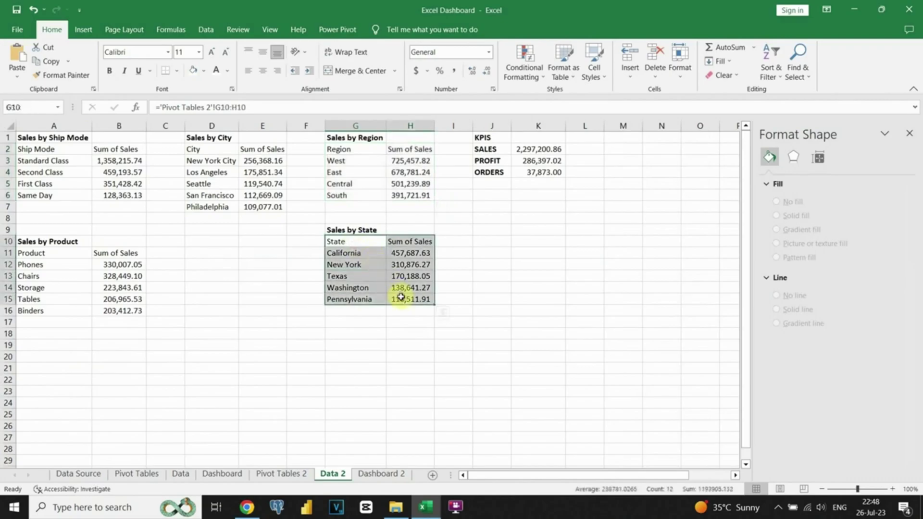
pyautogui.click(83, 29)
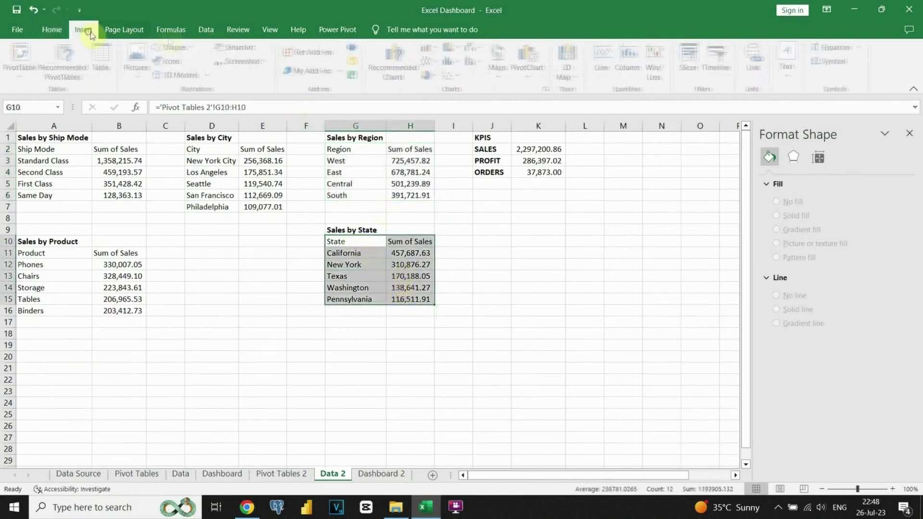
pyautogui.click(408, 72)
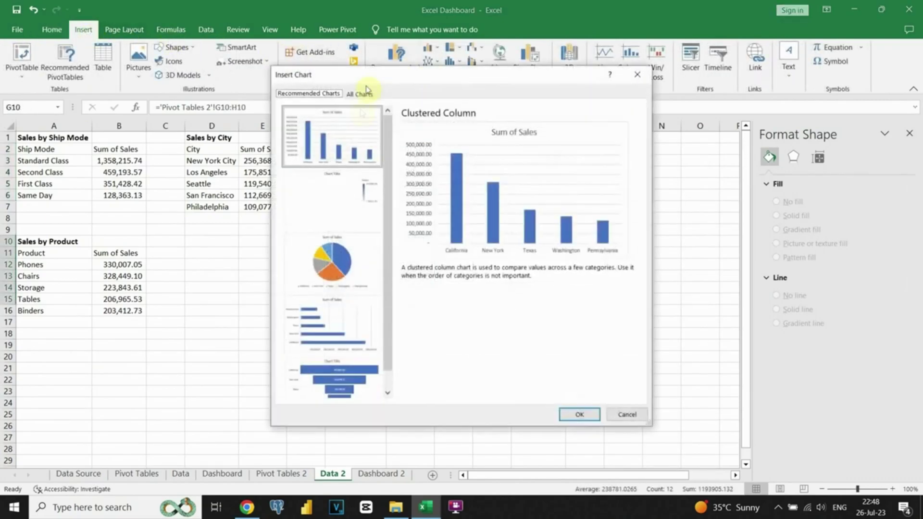
pyautogui.click(358, 94)
pyautogui.click(309, 260)
pyautogui.moveTo(452, 219)
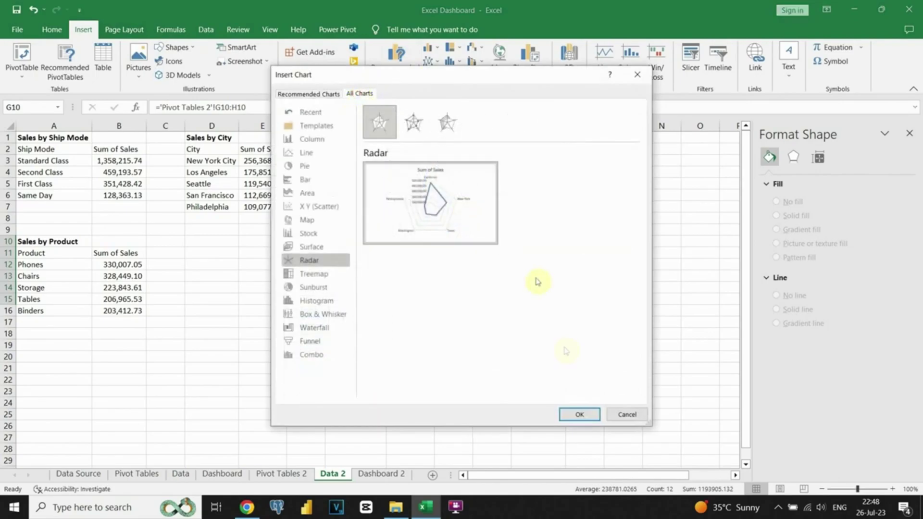
pyautogui.click(580, 414)
# - Remove the radar chart's title and value axis, and place the slightly smaller chart beside the Sales by State table
pyautogui.moveTo(464, 226); pyautogui.dragTo(657, 227)
pyautogui.click(595, 224)
pyautogui.click(592, 223)
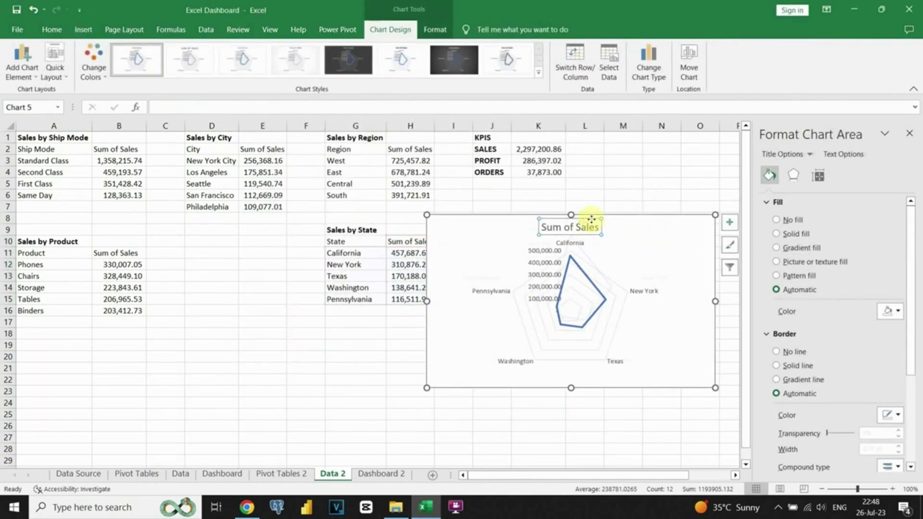
pyautogui.press('Delete')
pyautogui.moveTo(519, 217); pyautogui.dragTo(620, 209)
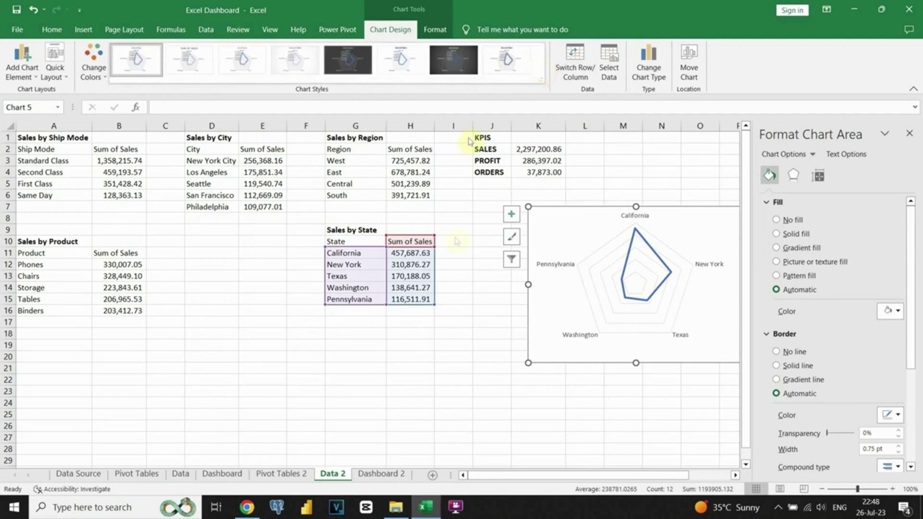
pyautogui.click(446, 251)
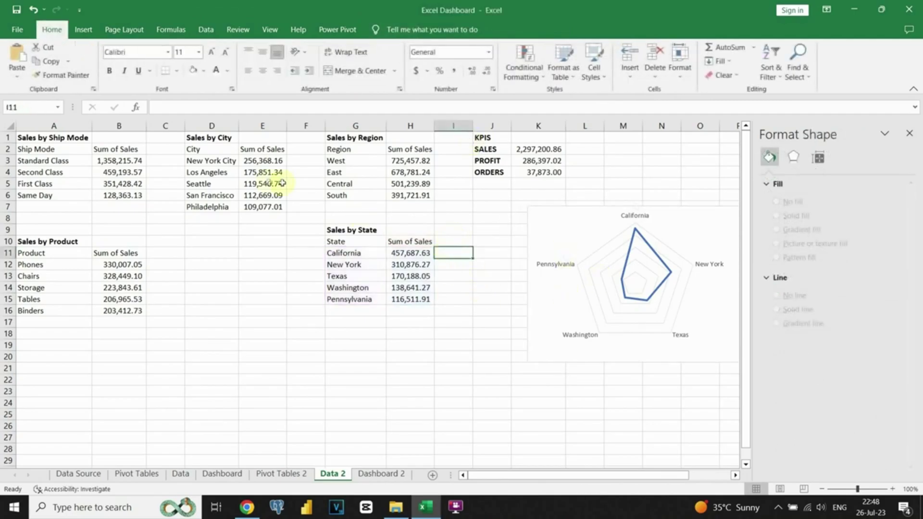
# - Insert a Treemap chart from the Sales by City table D2:E7
pyautogui.moveTo(212, 150); pyautogui.dragTo(264, 208)
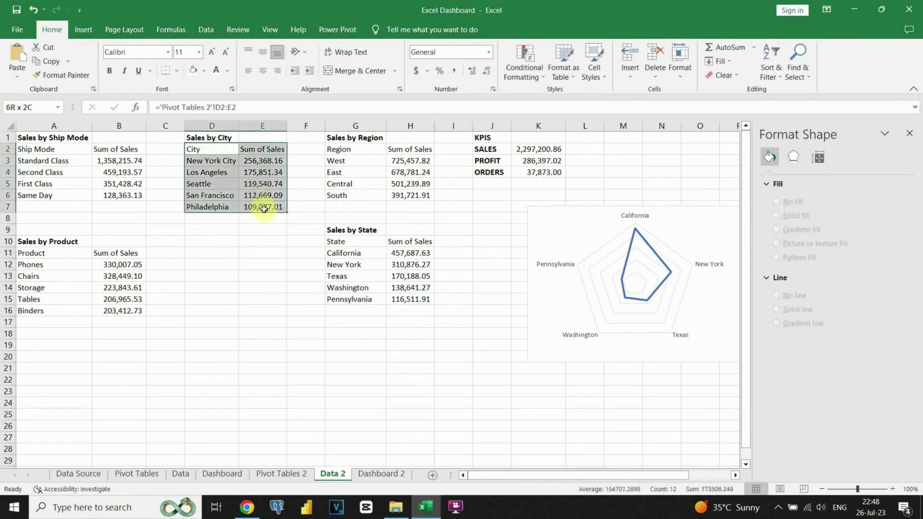
pyautogui.click(83, 29)
pyautogui.click(393, 57)
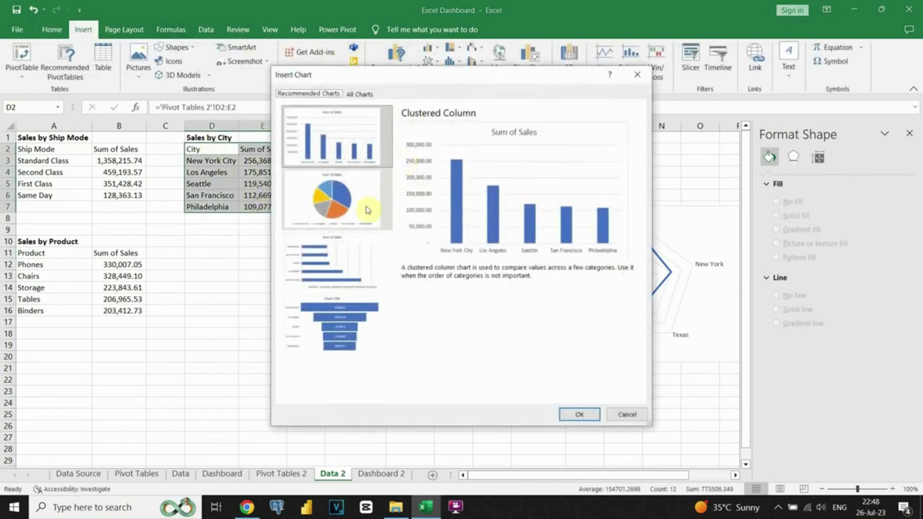
pyautogui.click(358, 93)
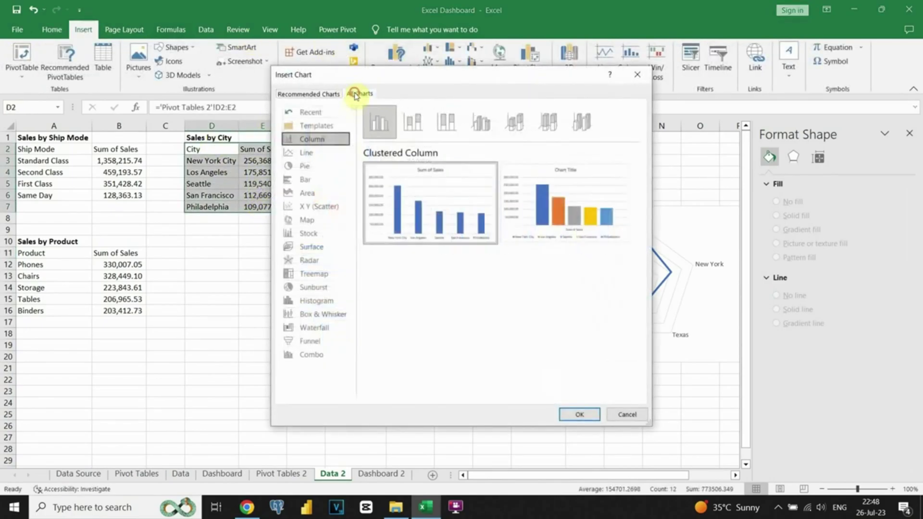
pyautogui.click(313, 275)
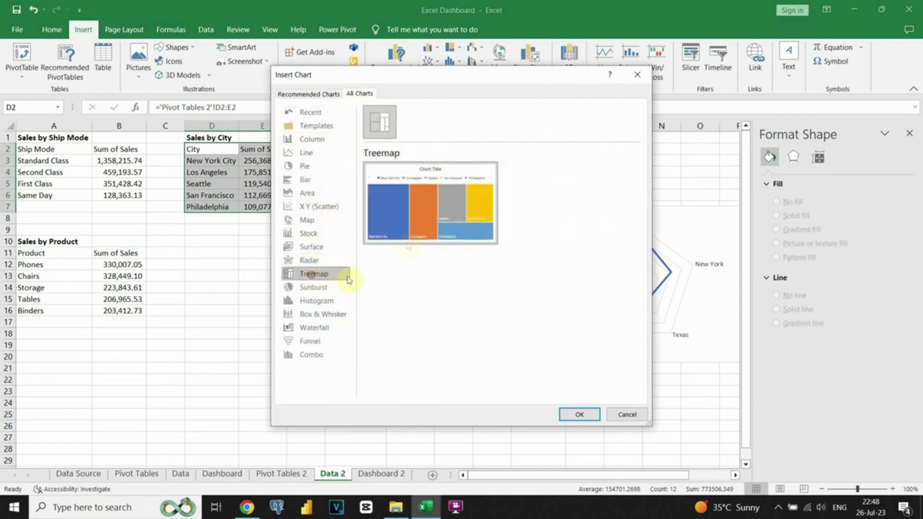
pyautogui.click(580, 414)
# - Shrink the city treemap slightly and delete its legend and title
pyautogui.moveTo(523, 214); pyautogui.dragTo(463, 239)
pyautogui.click(352, 270)
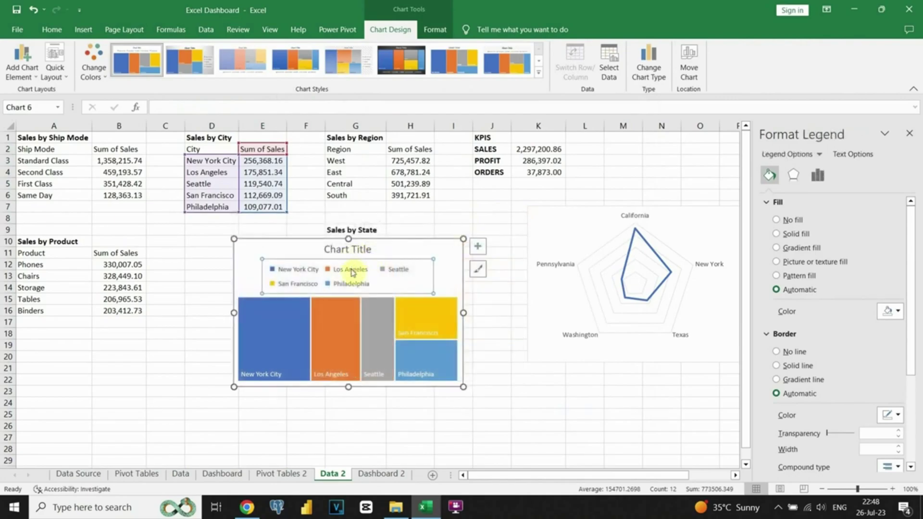
pyautogui.press('Delete')
pyautogui.click(372, 254)
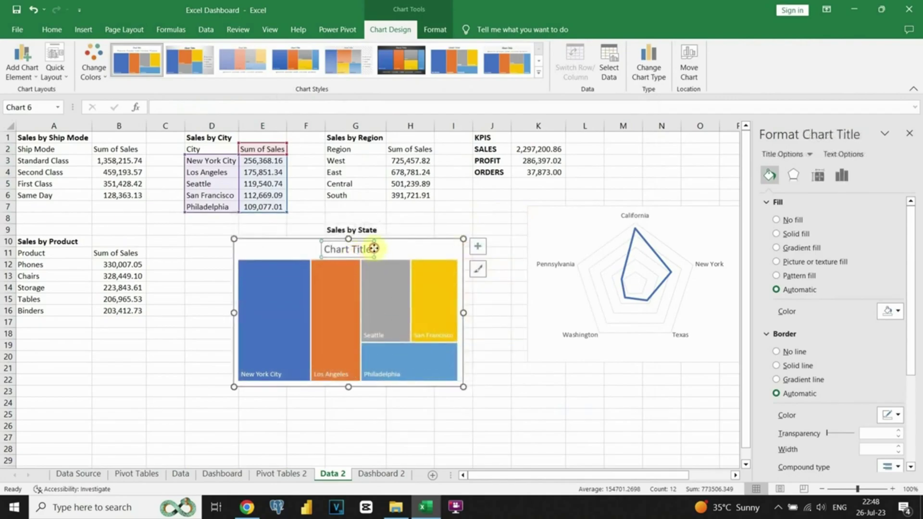
pyautogui.press('Delete')
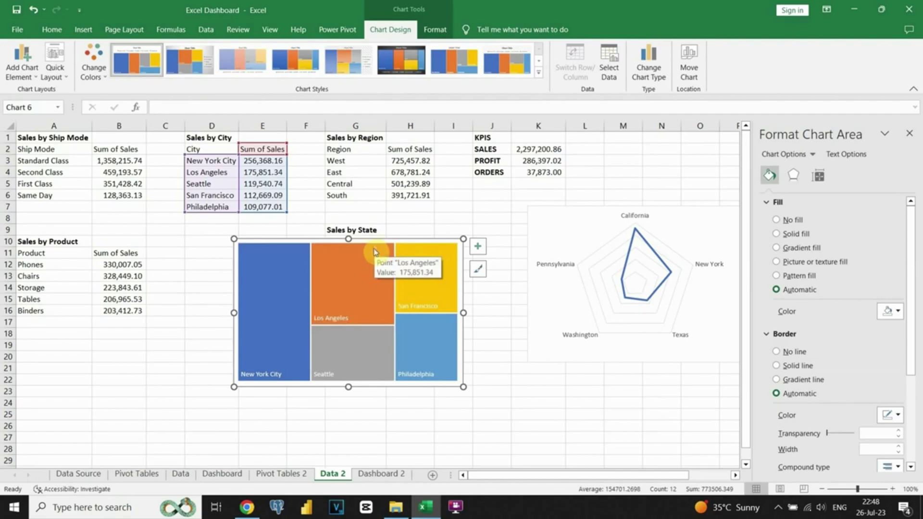
# - Move the city treemap from Data 2 to Dashboard 2 and fit it inside the empty card below the large layered card
pyautogui.hotkey('ctrl', 'x')
pyautogui.hotkey('ctrl', 'pagedown')
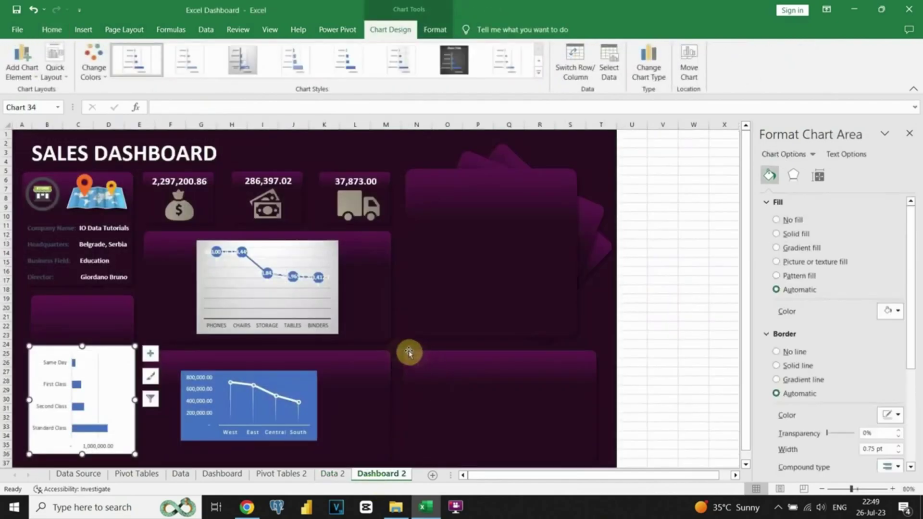
pyautogui.click(459, 356)
pyautogui.hotkey('ctrl', 'v')
pyautogui.click(487, 362)
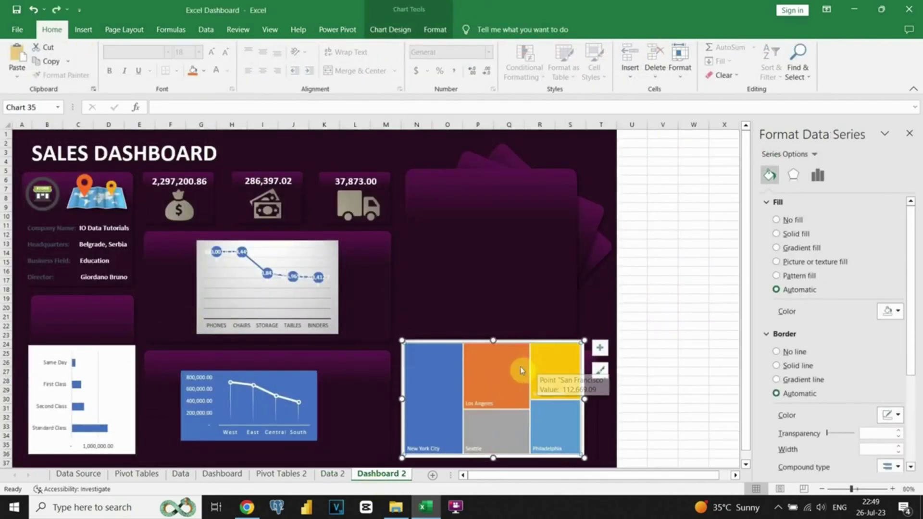
pyautogui.moveTo(546, 366); pyautogui.dragTo(533, 365)
# - Move the state radar chart from Data 2 to Dashboard 2 and place it on the large layered card
pyautogui.hotkey('ctrl', 'pageup')
pyautogui.click(540, 247)
pyautogui.hotkey('ctrl', 'x')
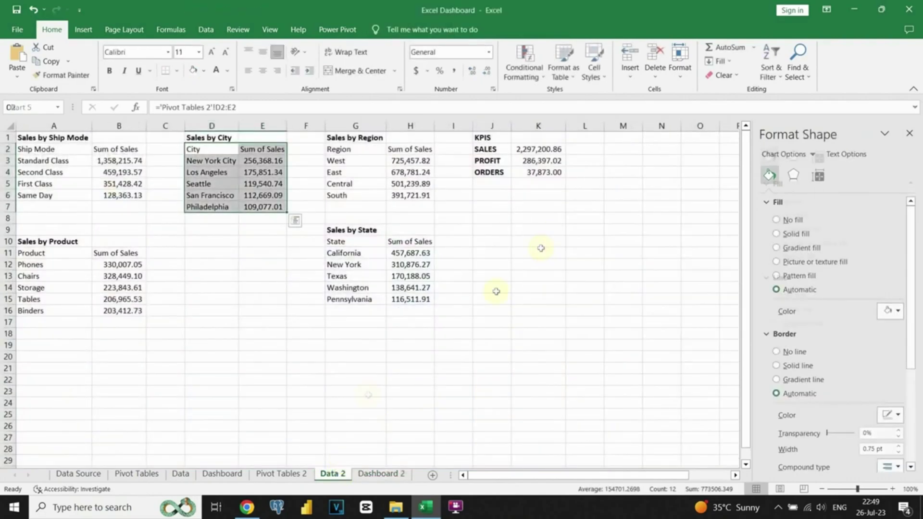
pyautogui.hotkey('ctrl', 'pagedown')
pyautogui.hotkey('ctrl', 'v')
pyautogui.moveTo(535, 174); pyautogui.dragTo(525, 192)
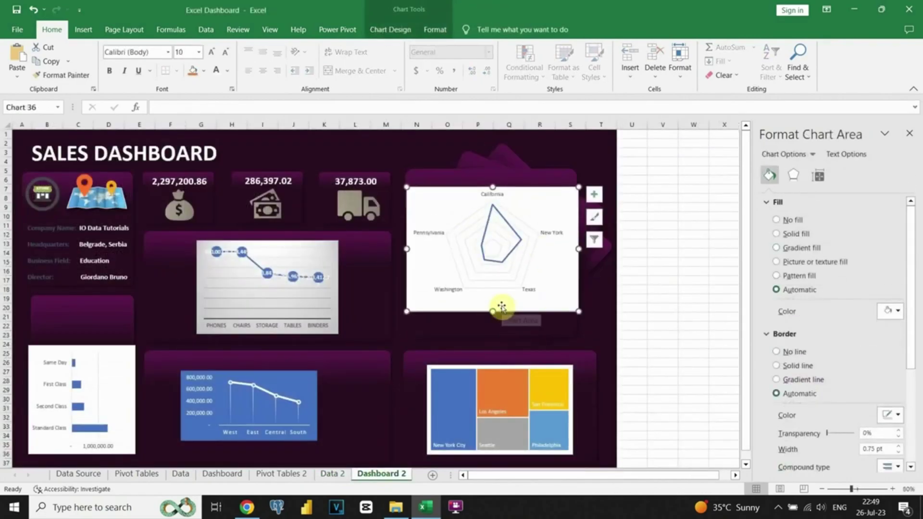
# - Set the chart area to No fill on the product line, state radar, city treemap, region line and ship mode bar charts
pyautogui.click(317, 247)
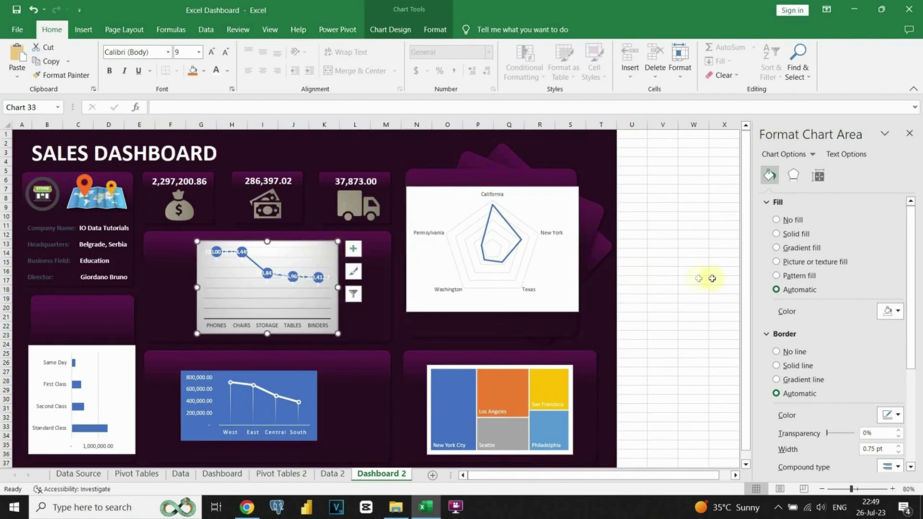
pyautogui.click(776, 220)
pyautogui.click(529, 216)
pyautogui.click(775, 220)
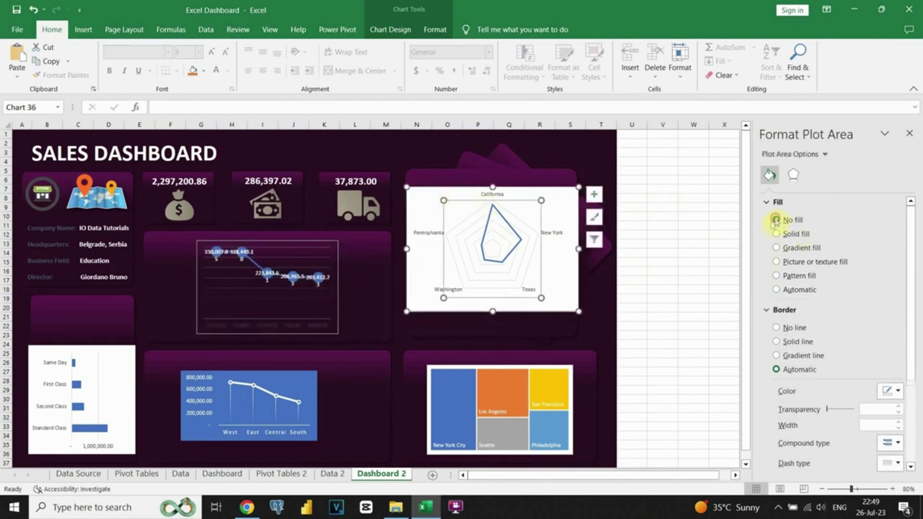
pyautogui.click(428, 202)
pyautogui.click(776, 219)
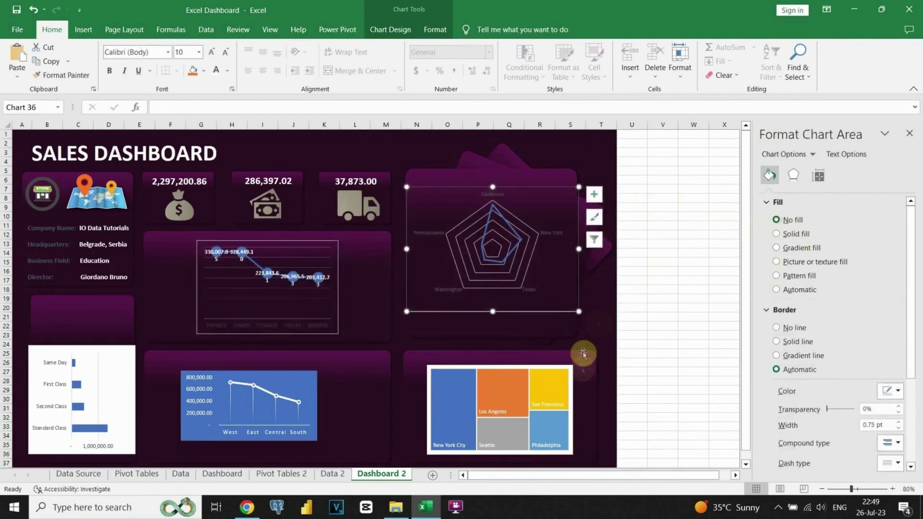
pyautogui.click(575, 366)
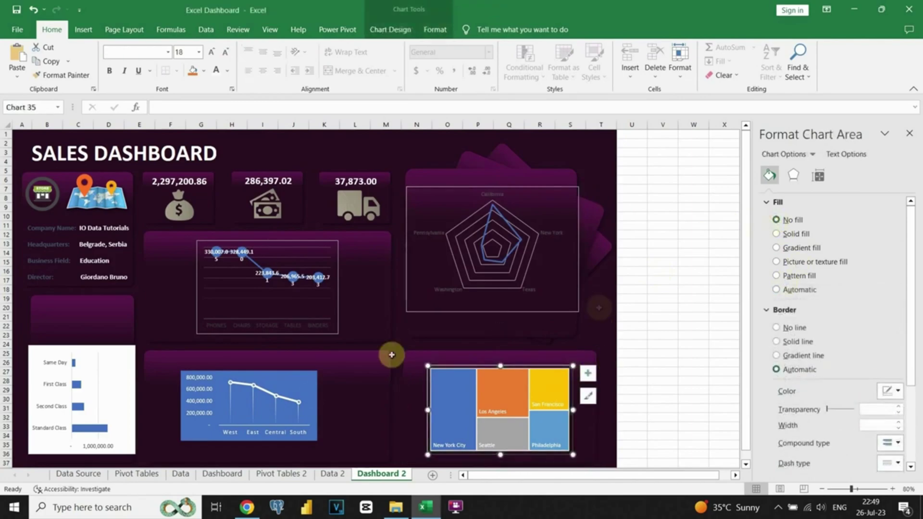
pyautogui.click(293, 376)
pyautogui.click(775, 220)
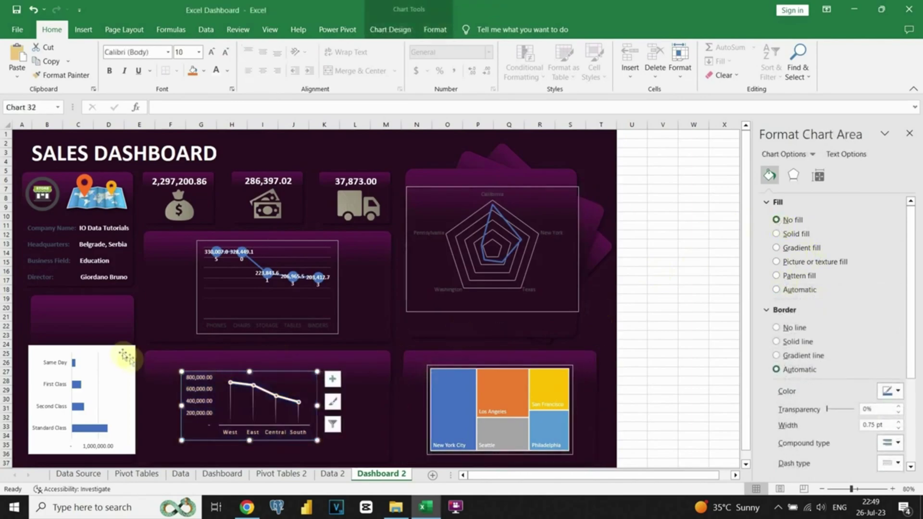
pyautogui.click(128, 355)
pyautogui.click(776, 220)
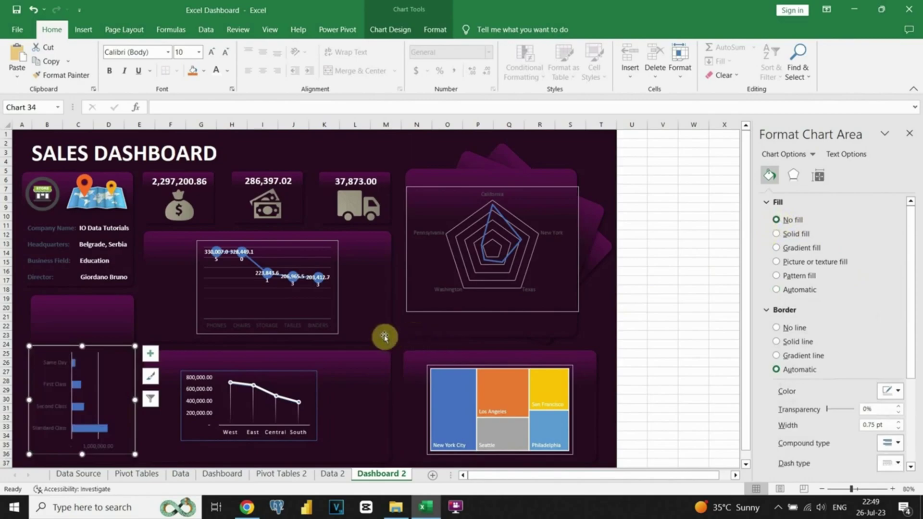
# - Stretch the product line chart across its card and move its data labels above or below the markers
pyautogui.moveTo(322, 243); pyautogui.dragTo(271, 249)
pyautogui.moveTo(287, 294); pyautogui.dragTo(391, 298)
pyautogui.click(177, 259)
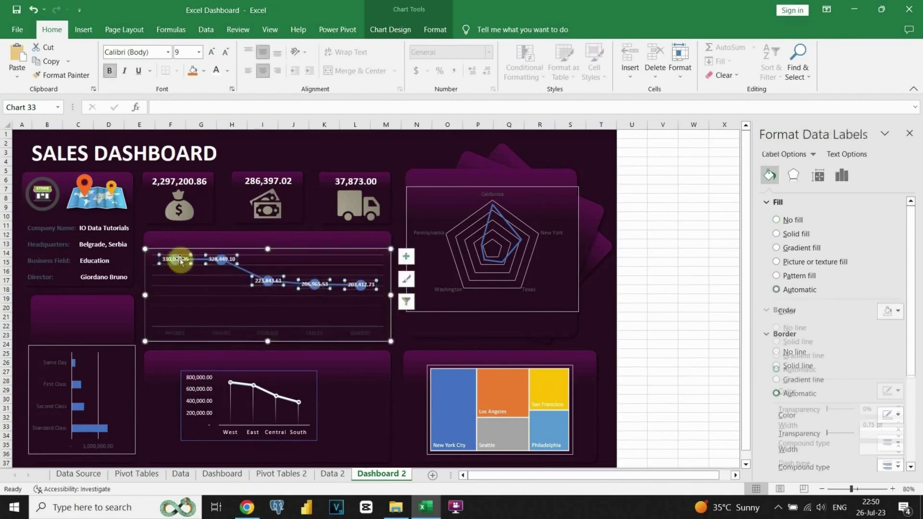
pyautogui.click(190, 263)
pyautogui.moveTo(190, 269); pyautogui.dragTo(369, 295)
pyautogui.click(369, 284)
pyautogui.click(396, 233)
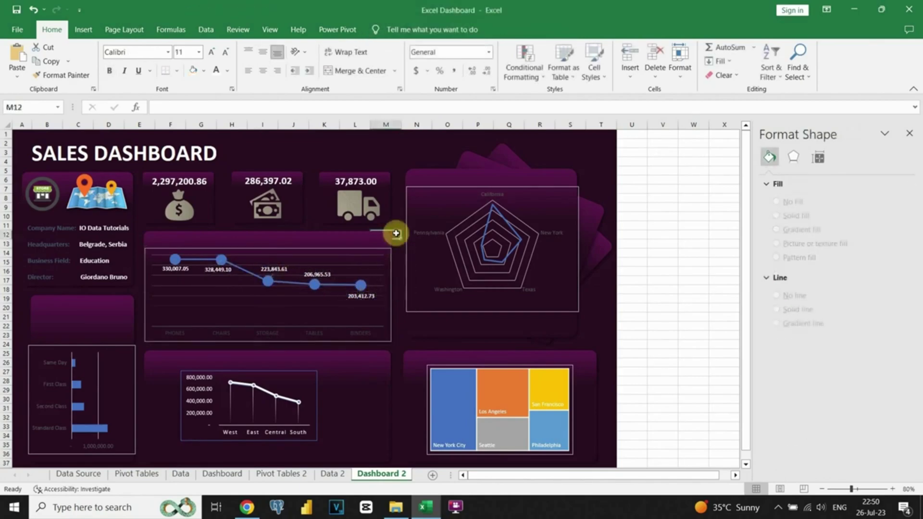
# - Give the product line chart's series a solid white line
pyautogui.click(313, 285)
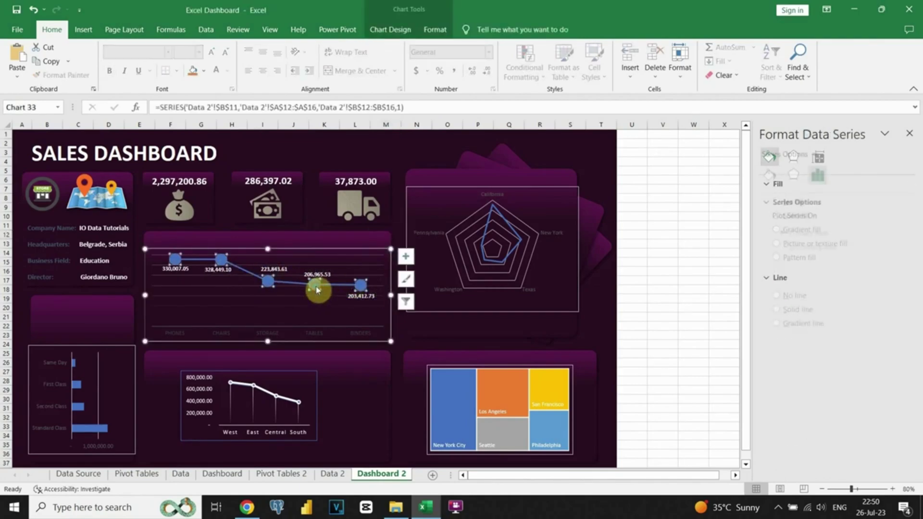
pyautogui.click(770, 176)
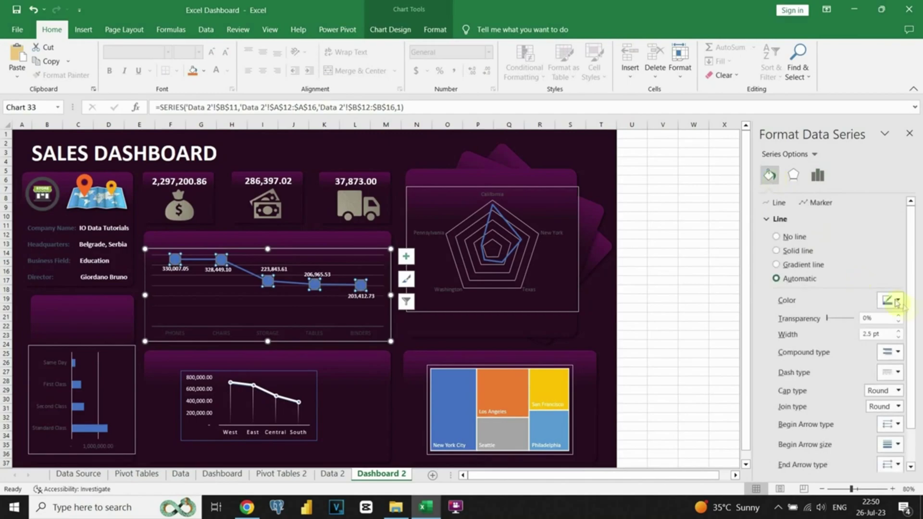
pyautogui.click(896, 301)
pyautogui.click(831, 419)
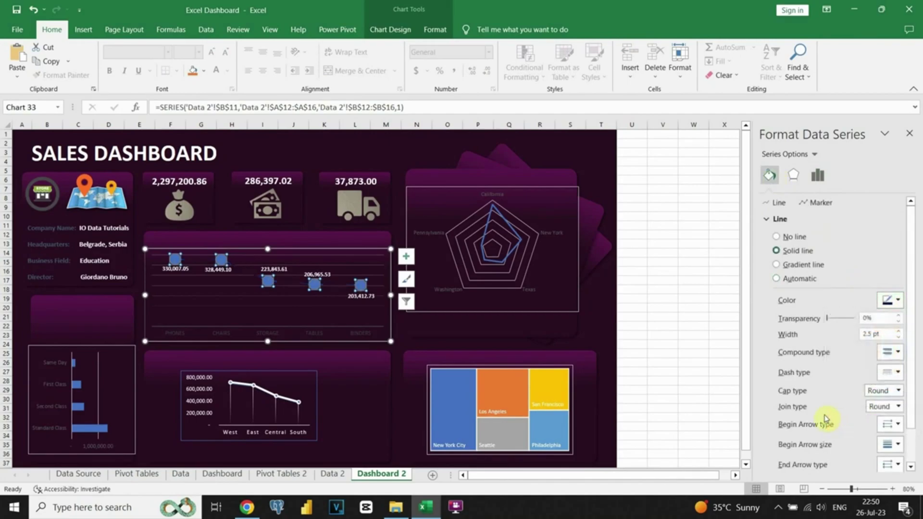
pyautogui.click(893, 302)
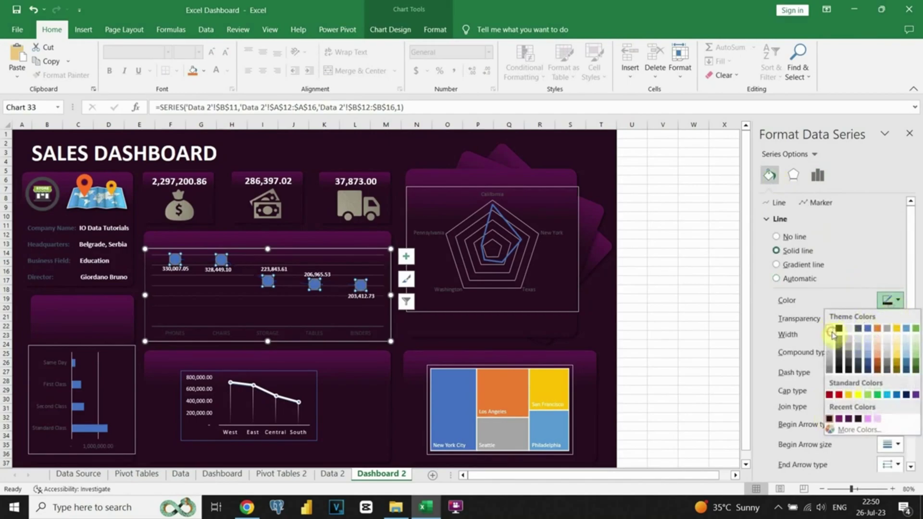
pyautogui.click(831, 331)
# - Fill the product line's markers with the recent dark purple and give them a solid white border 3.75 pt wide
pyautogui.click(817, 203)
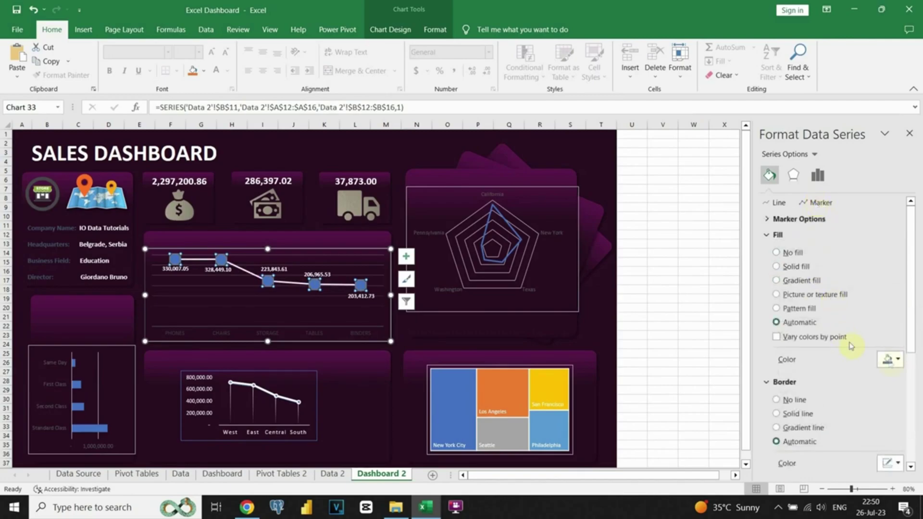
pyautogui.click(891, 359)
pyautogui.click(830, 327)
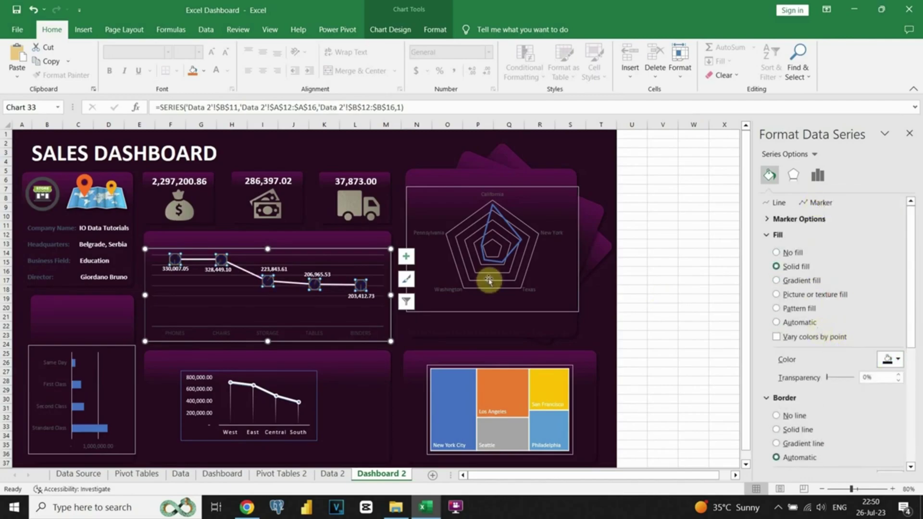
pyautogui.click(779, 430)
pyautogui.click(889, 447)
pyautogui.click(848, 375)
pyautogui.scroll(-3, 848, 375)
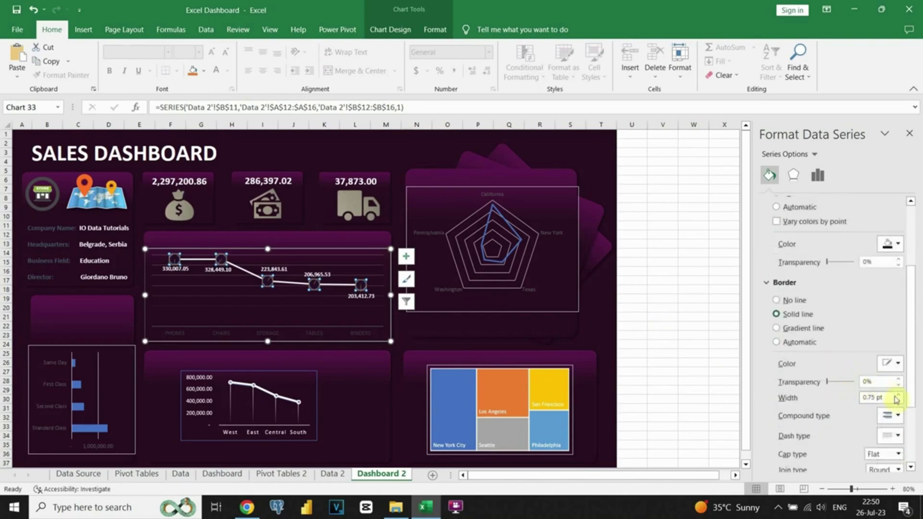
pyautogui.click(898, 398)
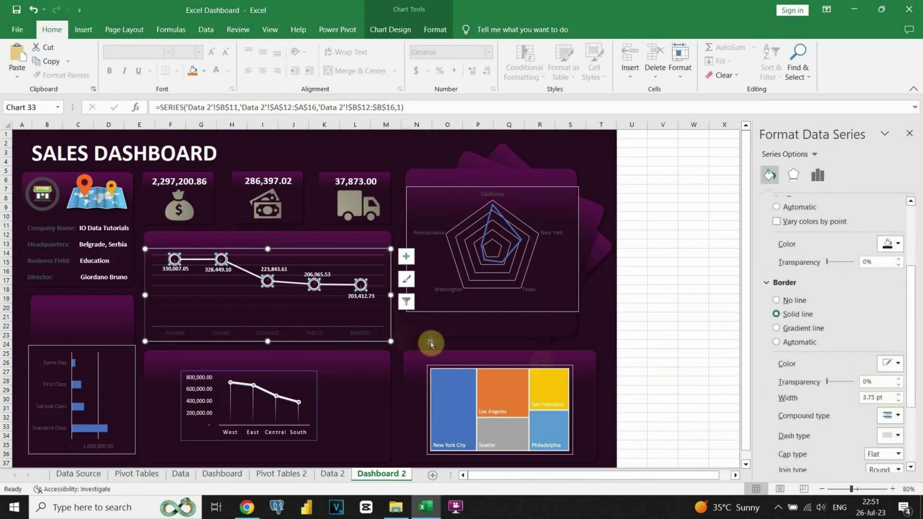
pyautogui.click(398, 332)
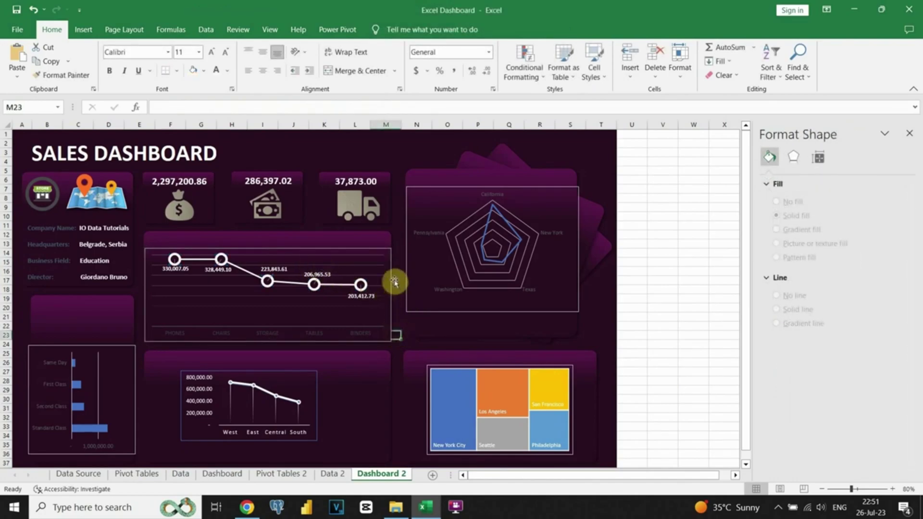
# - Set the chart area border to No line on the product, state, city, region and ship mode charts
pyautogui.click(374, 251)
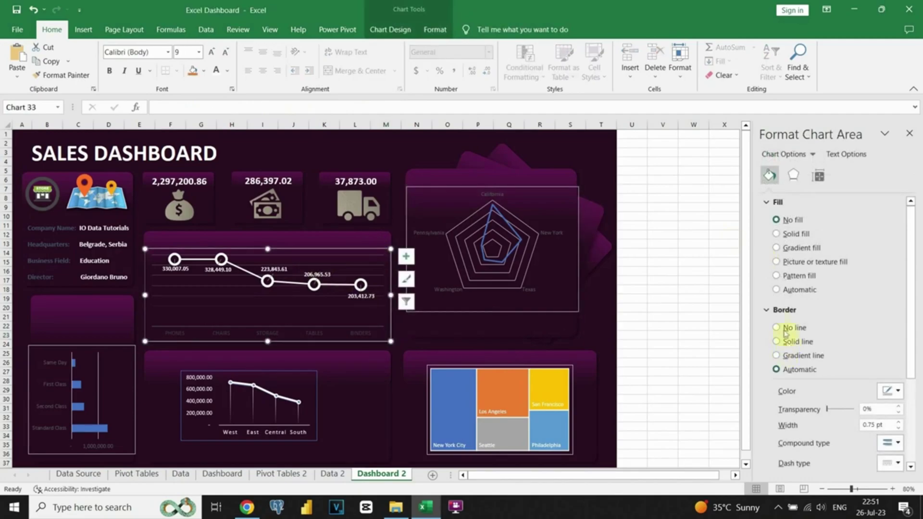
pyautogui.click(777, 328)
pyautogui.click(572, 193)
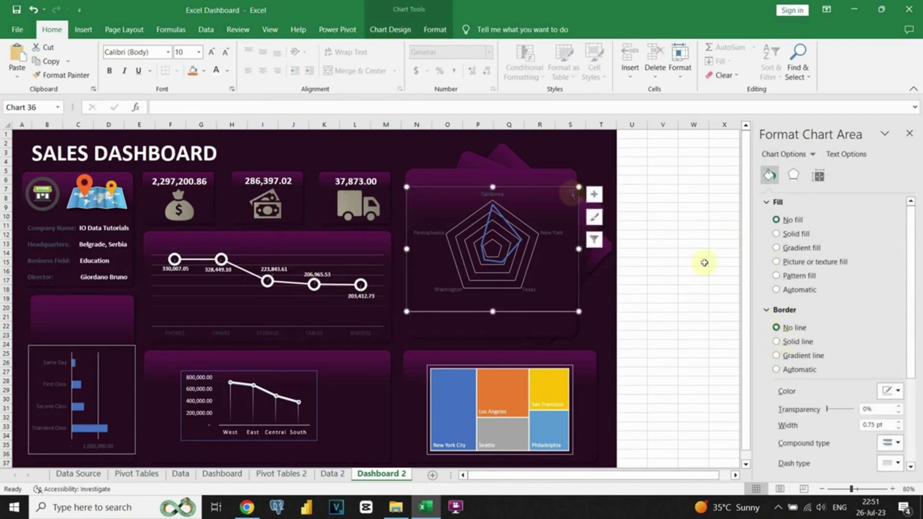
pyautogui.click(777, 328)
pyautogui.click(545, 365)
pyautogui.click(776, 329)
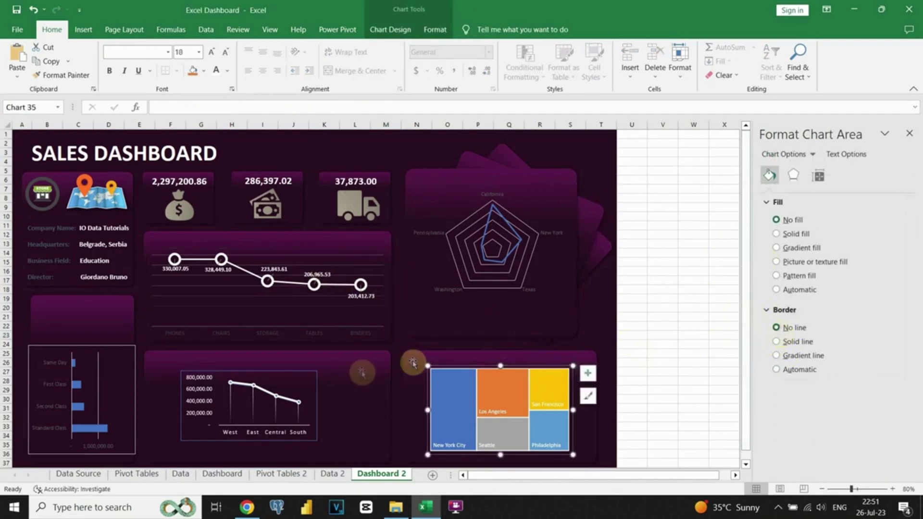
pyautogui.click(315, 375)
pyautogui.click(774, 329)
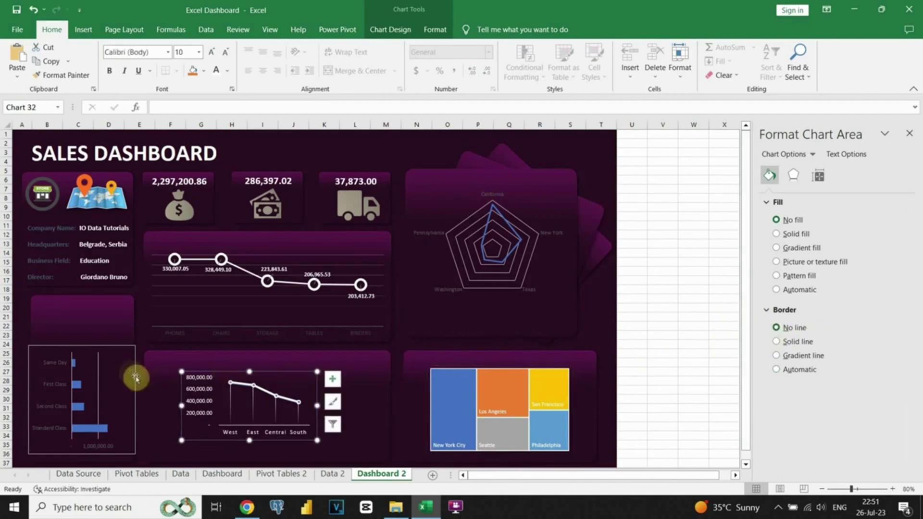
pyautogui.click(130, 377)
pyautogui.click(776, 328)
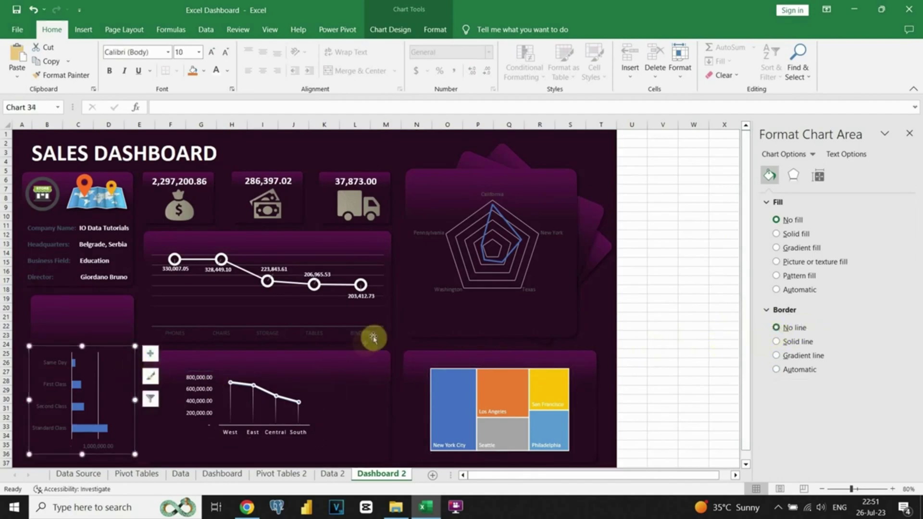
# - Resize the ship mode bar chart to fill its card and delete its vertical gridline
pyautogui.moveTo(90, 346); pyautogui.dragTo(83, 313)
pyautogui.moveTo(82, 454)
pyautogui.mouseDown()
pyautogui.moveTo(79, 469)
pyautogui.moveTo(81, 462)
pyautogui.mouseUp()
pyautogui.moveTo(133, 387); pyautogui.dragTo(133, 388)
pyautogui.moveTo(30, 389); pyautogui.dragTo(32, 388)
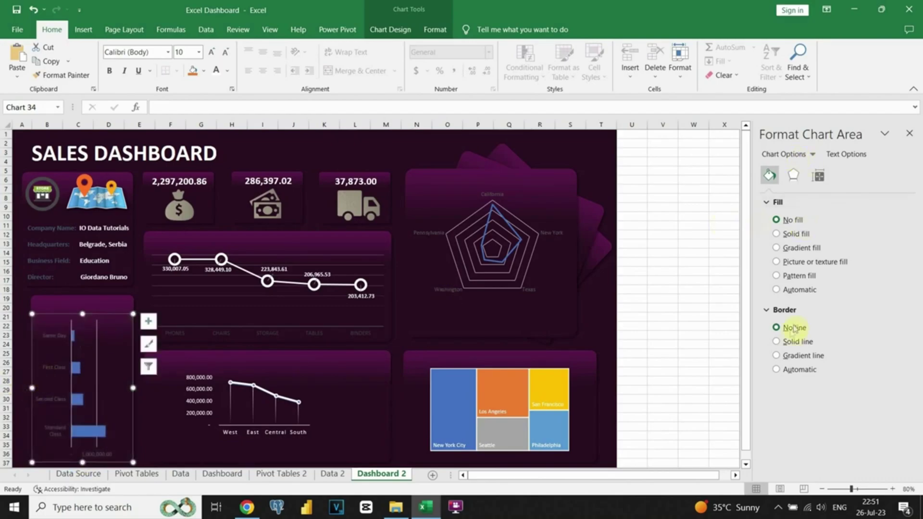
pyautogui.click(96, 347)
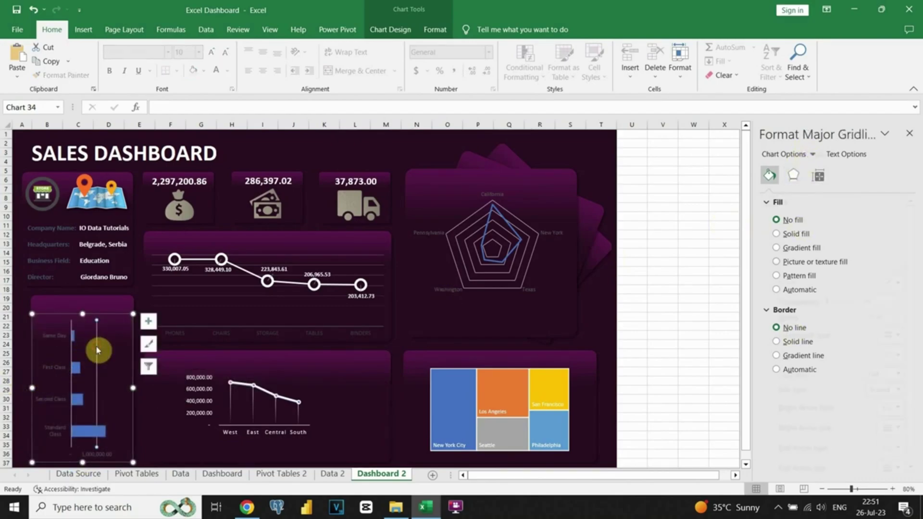
pyautogui.click(118, 343)
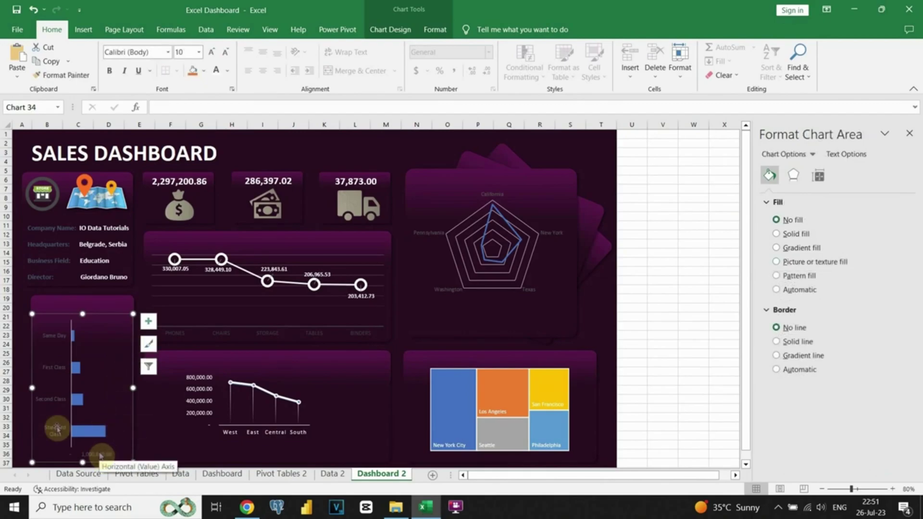
# - Apply a linear purple gradient fill at a 180° angle to the ship mode bars and move the middle gradient stop to 23%
pyautogui.click(75, 392)
pyautogui.click(890, 342)
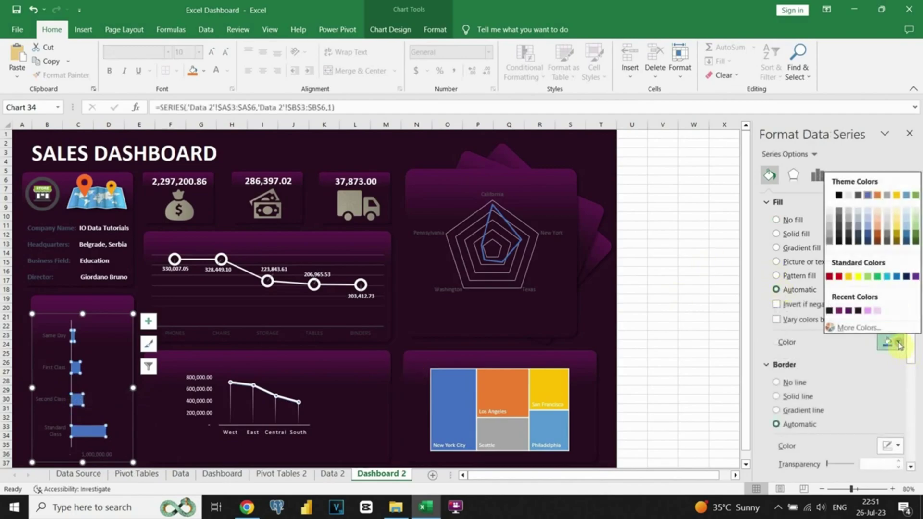
pyautogui.click(779, 248)
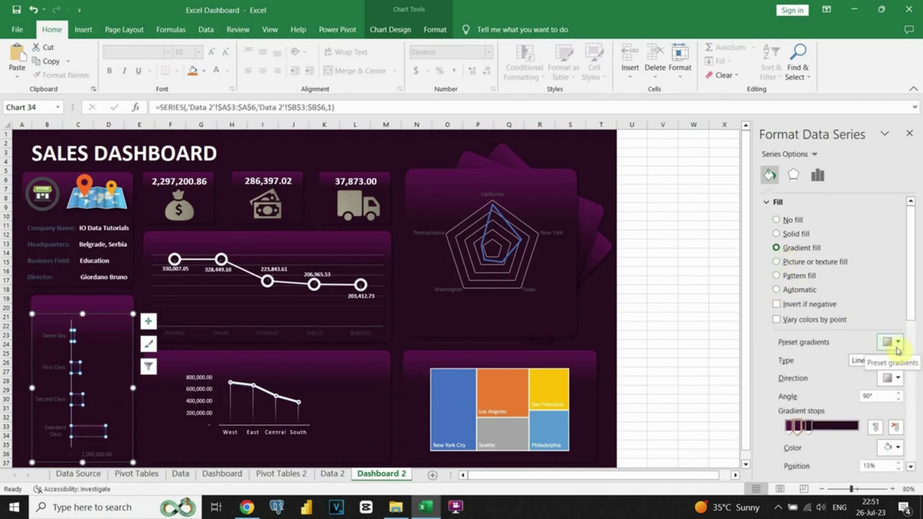
pyautogui.click(897, 377)
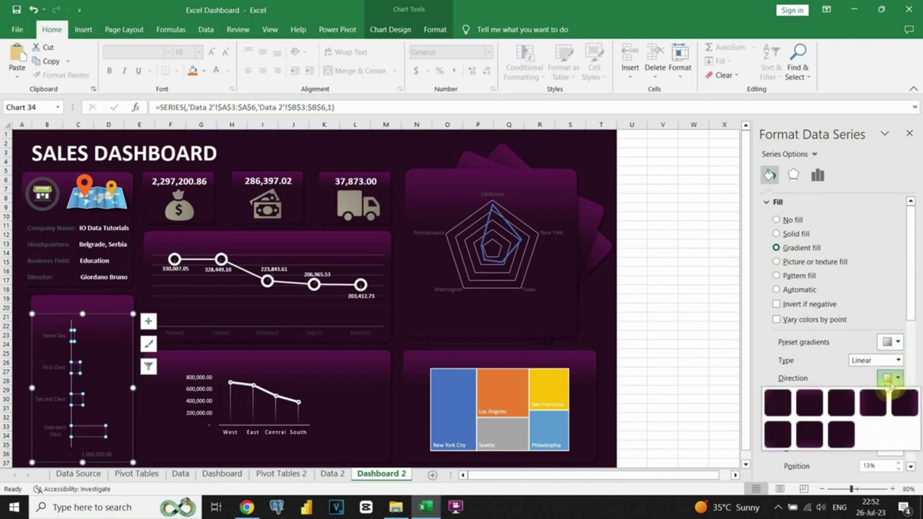
pyautogui.click(870, 406)
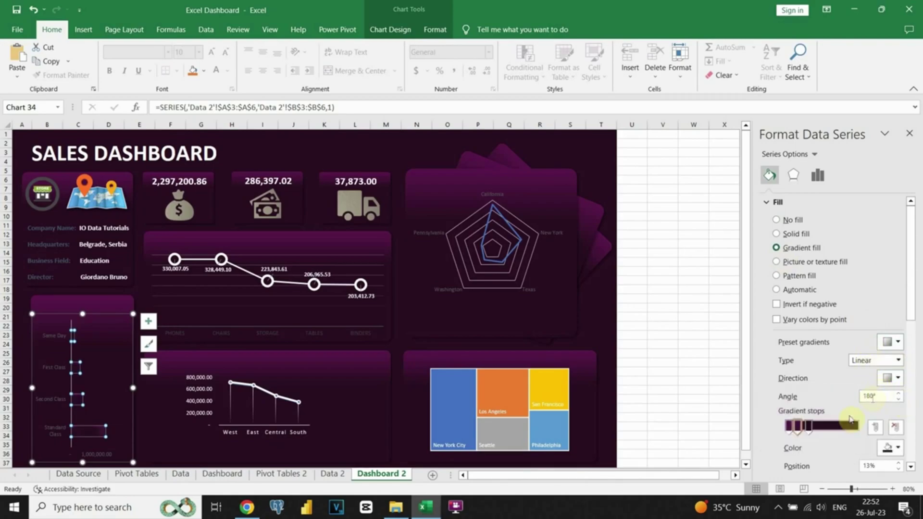
pyautogui.moveTo(808, 425); pyautogui.dragTo(818, 430)
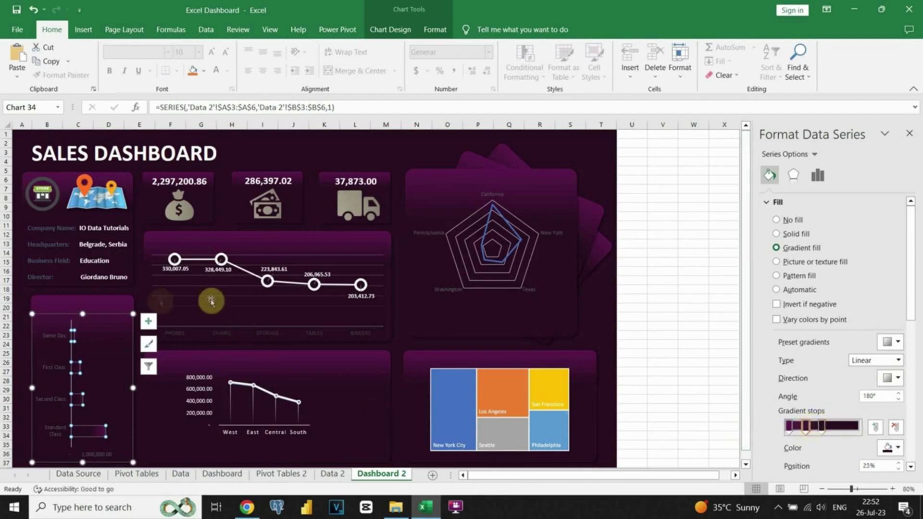
pyautogui.click(139, 293)
# - Move the middle gradient stop of the ship mode bars to 35%
pyautogui.click(118, 394)
pyautogui.click(106, 392)
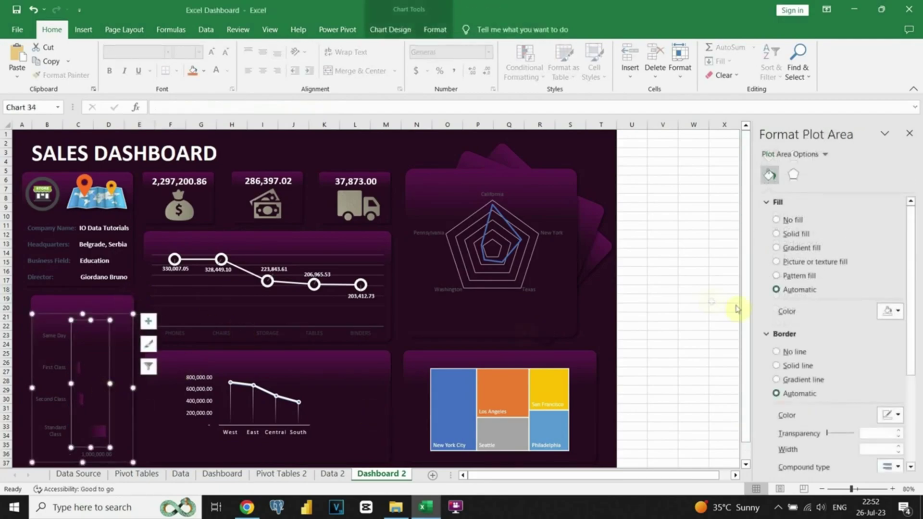
pyautogui.click(96, 430)
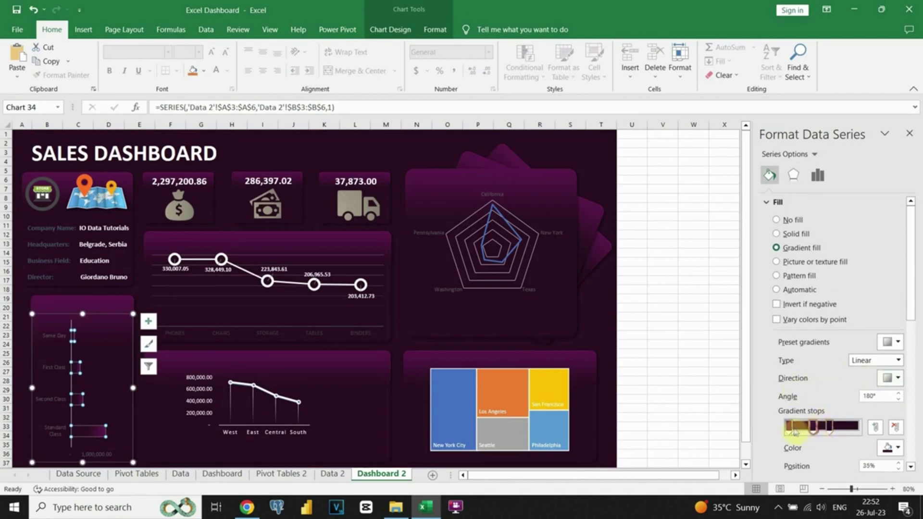
pyautogui.click(601, 343)
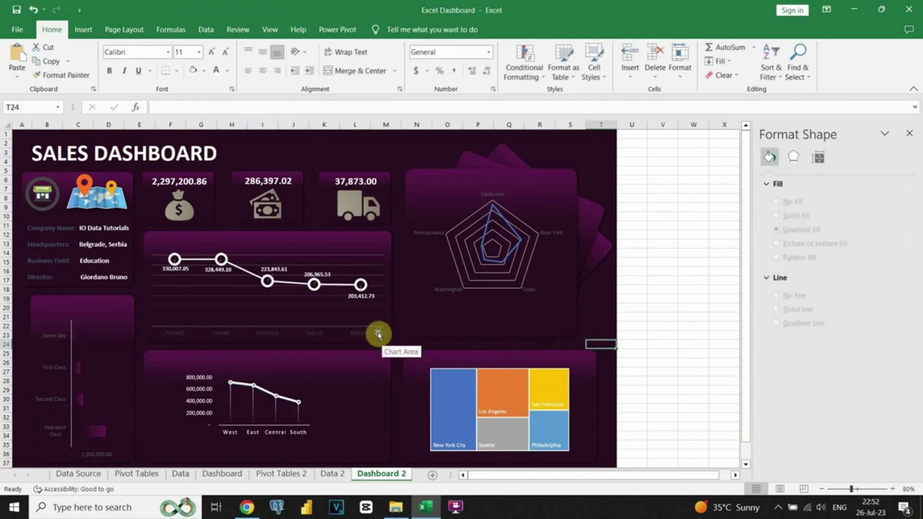
# - Move the region line chart into its card and enlarge it to fill the card's width and height
pyautogui.click(289, 377)
pyautogui.moveTo(288, 377); pyautogui.dragTo(252, 367)
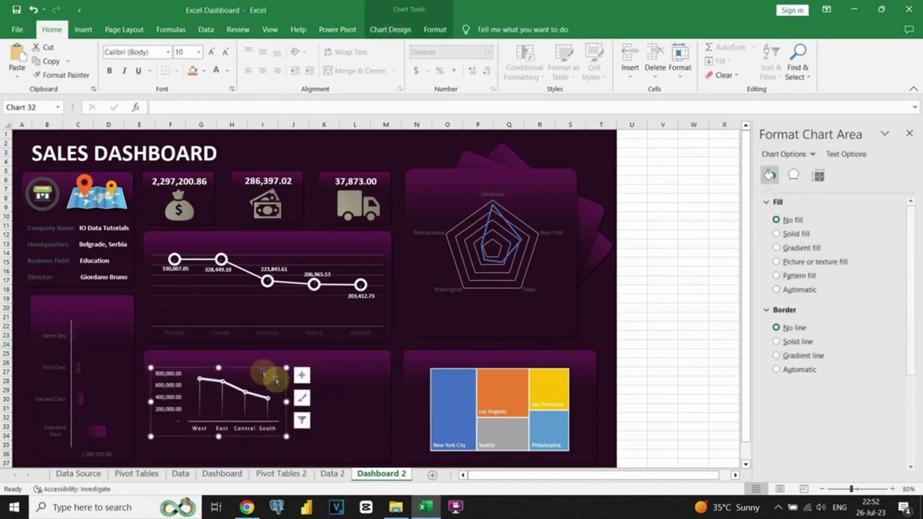
pyautogui.moveTo(287, 402); pyautogui.dragTo(389, 402)
pyautogui.moveTo(269, 436); pyautogui.dragTo(270, 460)
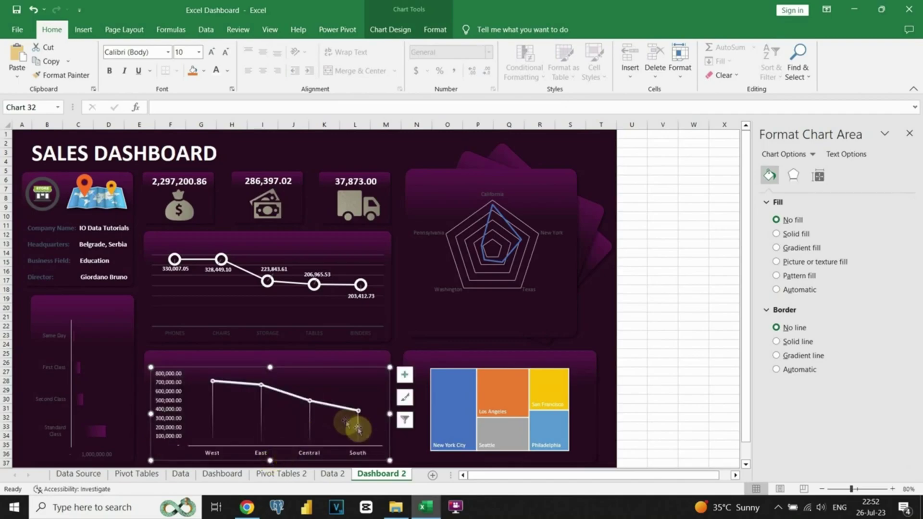
# - Change the font color of the region chart's category and value axis labels to dark gray
pyautogui.click(319, 454)
pyautogui.click(227, 73)
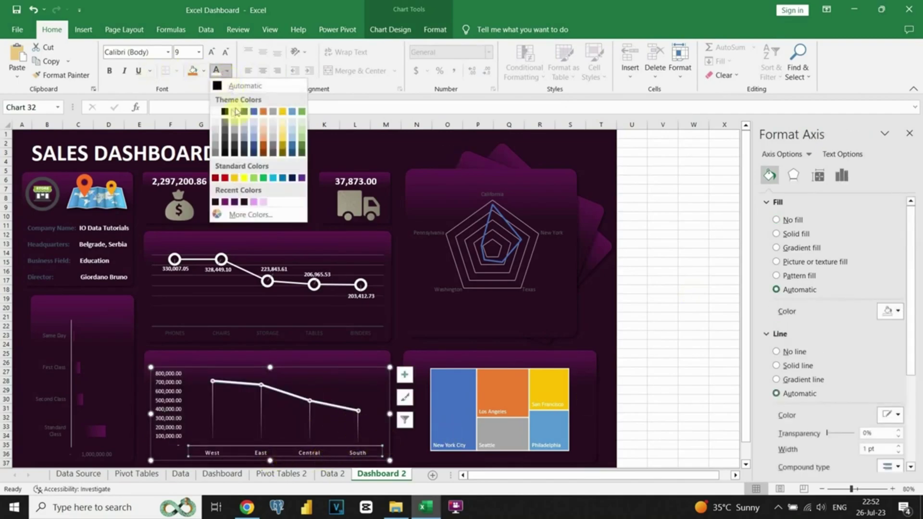
pyautogui.click(214, 155)
pyautogui.click(165, 376)
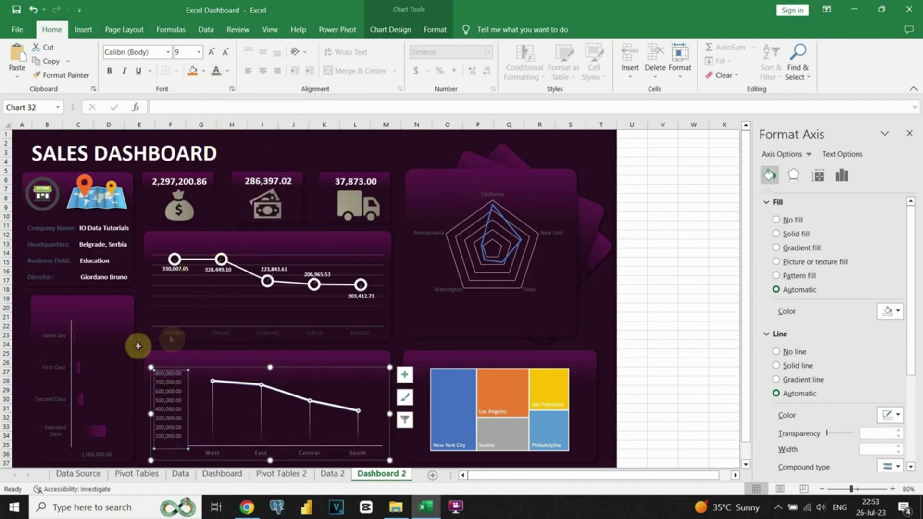
# - Enlarge the state radar chart to fill its card and reposition it centered on the card
pyautogui.click(535, 261)
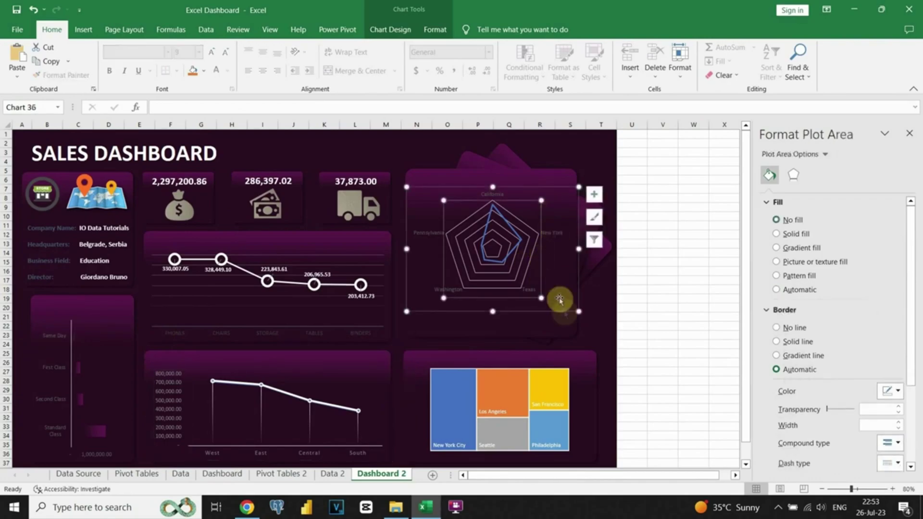
pyautogui.moveTo(492, 312); pyautogui.dragTo(494, 339)
pyautogui.click(493, 339)
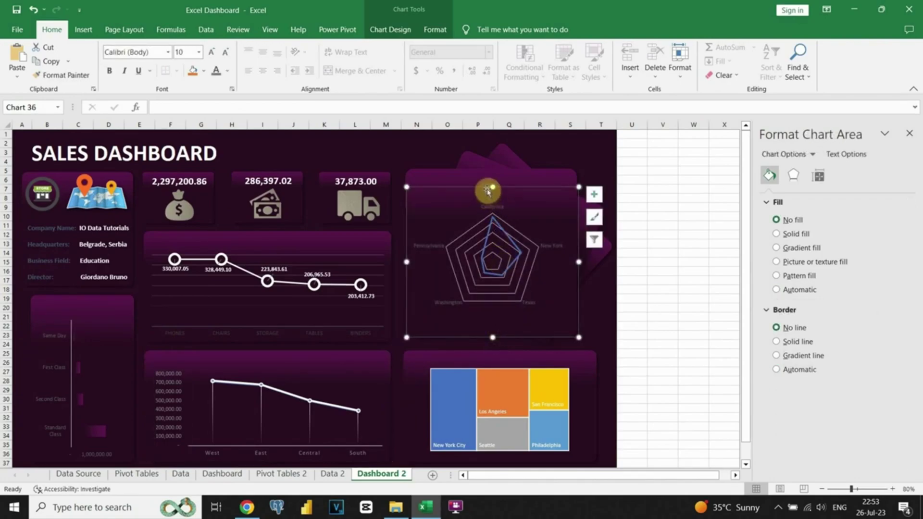
pyautogui.moveTo(406, 336); pyautogui.dragTo(396, 351)
pyautogui.click(457, 322)
pyautogui.moveTo(466, 347); pyautogui.dragTo(489, 336)
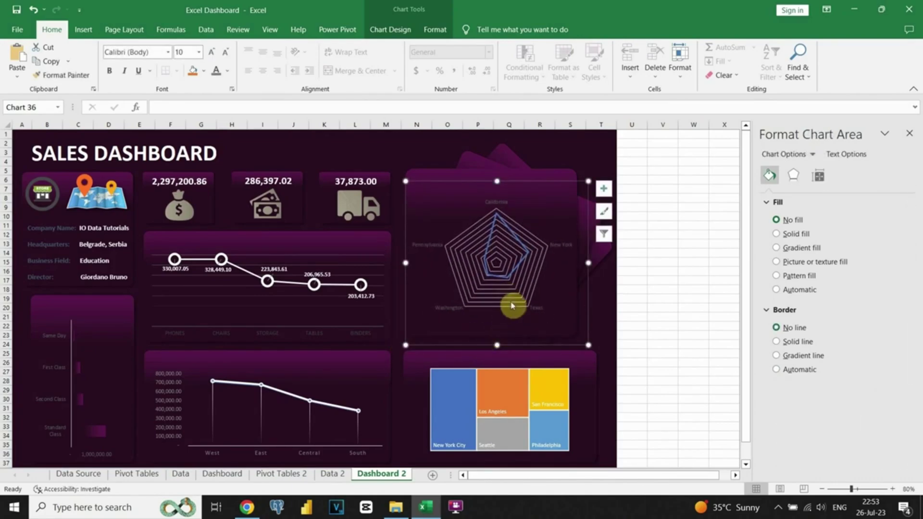
pyautogui.click(525, 294)
pyautogui.click(888, 284)
pyautogui.click(831, 317)
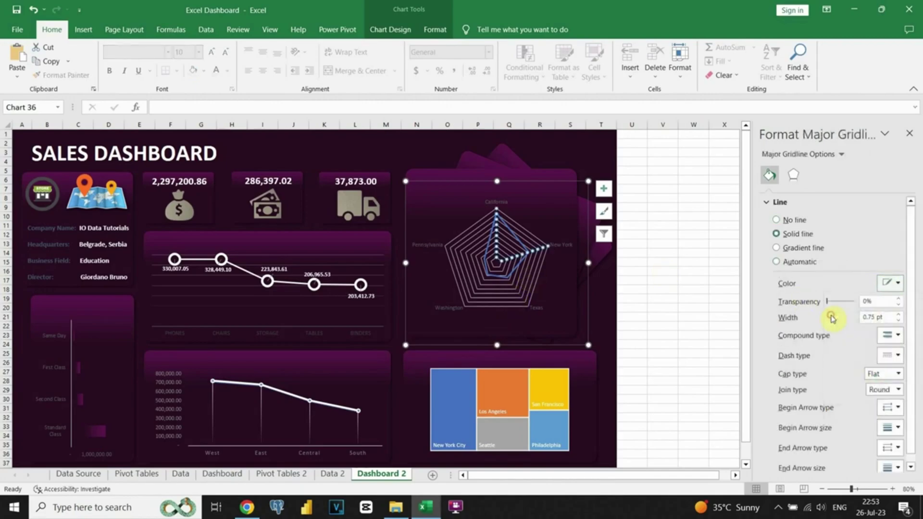
pyautogui.click(888, 355)
pyautogui.click(882, 390)
pyautogui.click(593, 306)
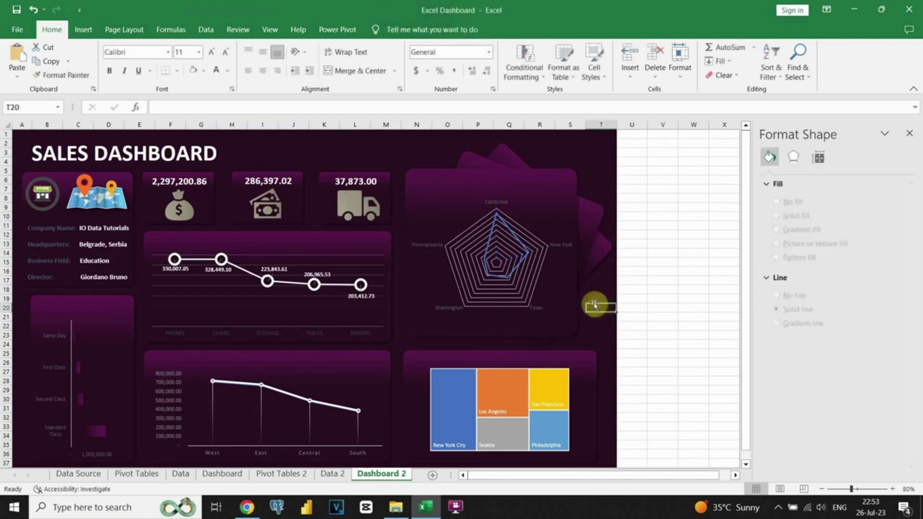
# - Recolor the state radar chart's series line with the recent light pink and make the line thicker
pyautogui.click(529, 252)
pyautogui.click(770, 175)
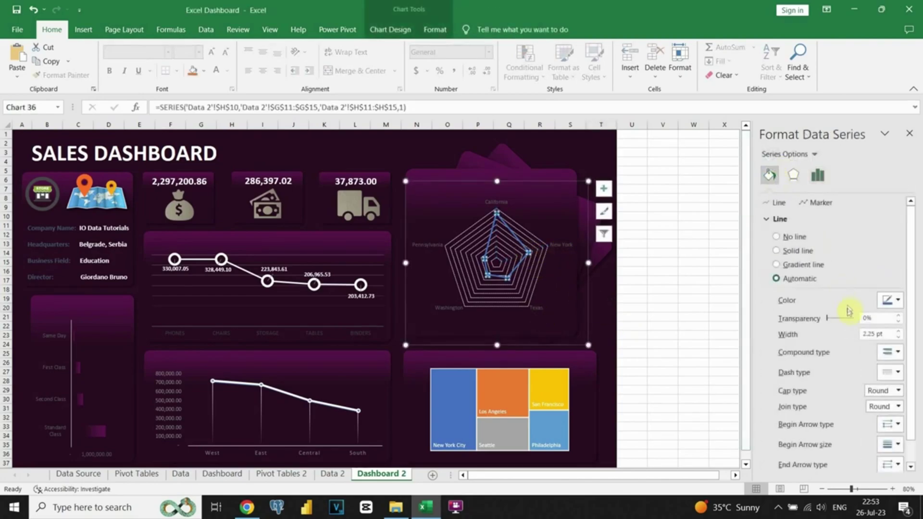
pyautogui.click(890, 301)
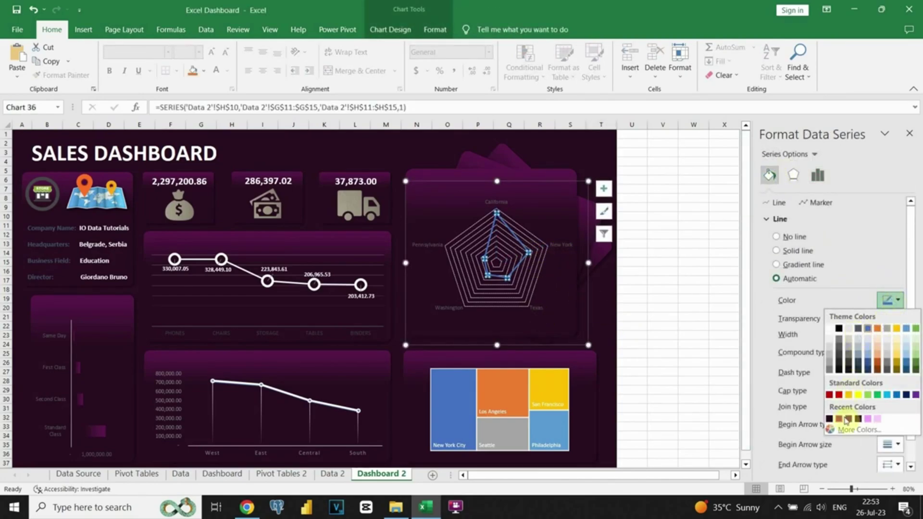
pyautogui.click(847, 419)
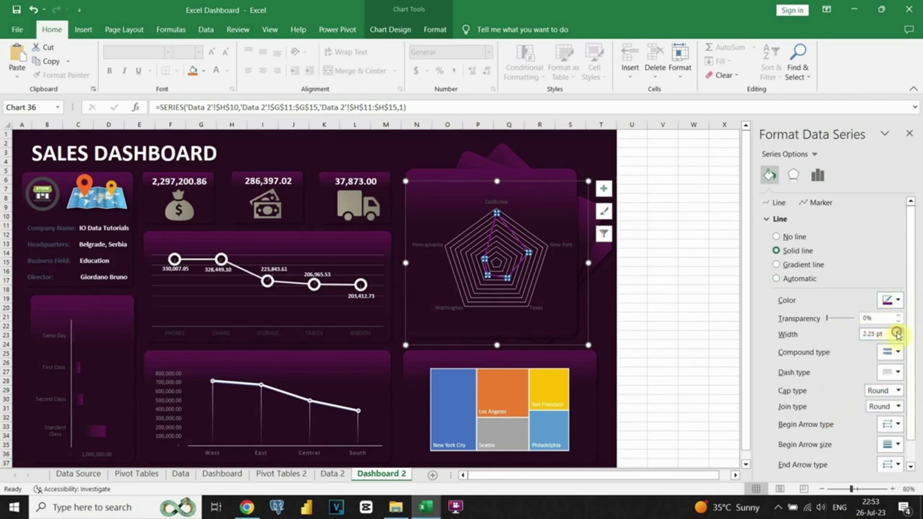
pyautogui.click(893, 301)
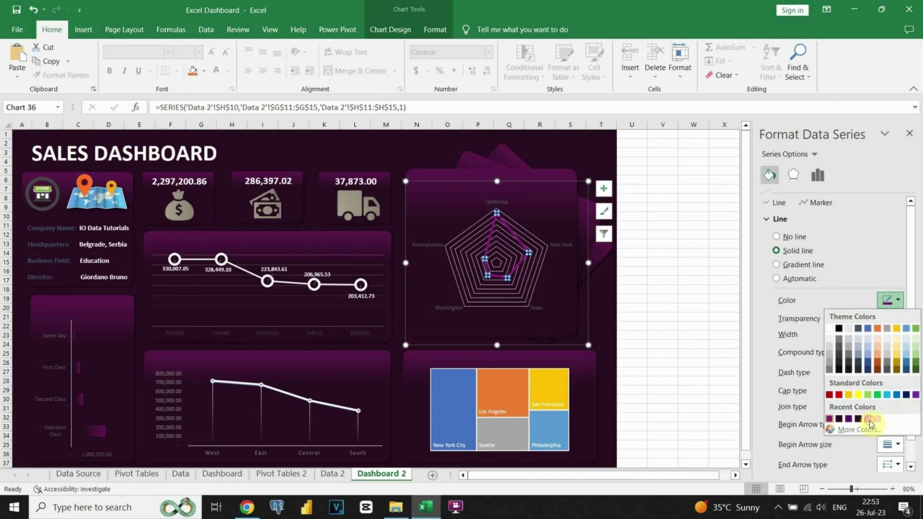
pyautogui.click(868, 419)
pyautogui.click(602, 293)
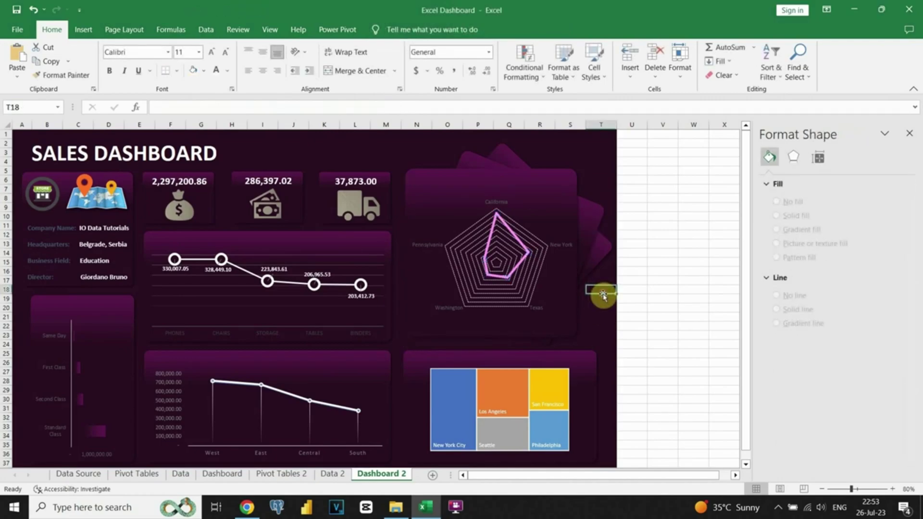
# - Fill the New York City tile of the city treemap with the recent near-black purple
pyautogui.click(494, 408)
pyautogui.click(465, 394)
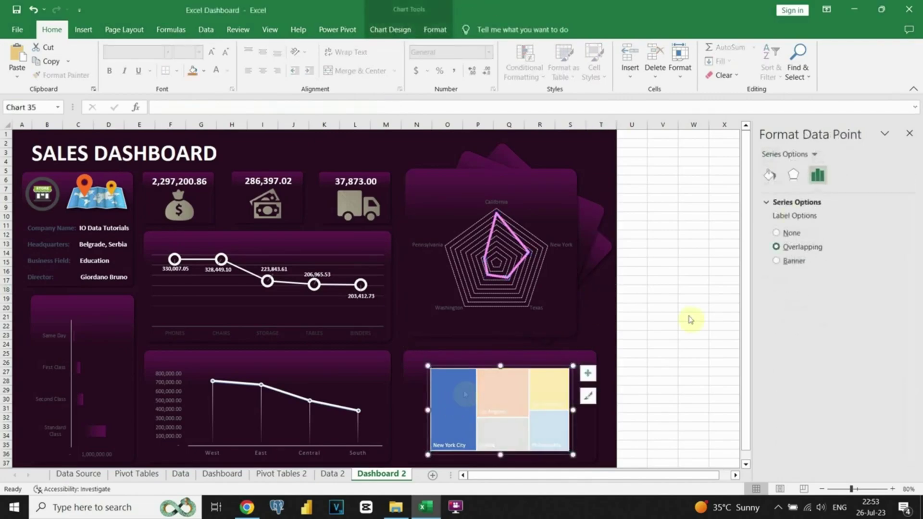
pyautogui.click(768, 175)
pyautogui.click(884, 312)
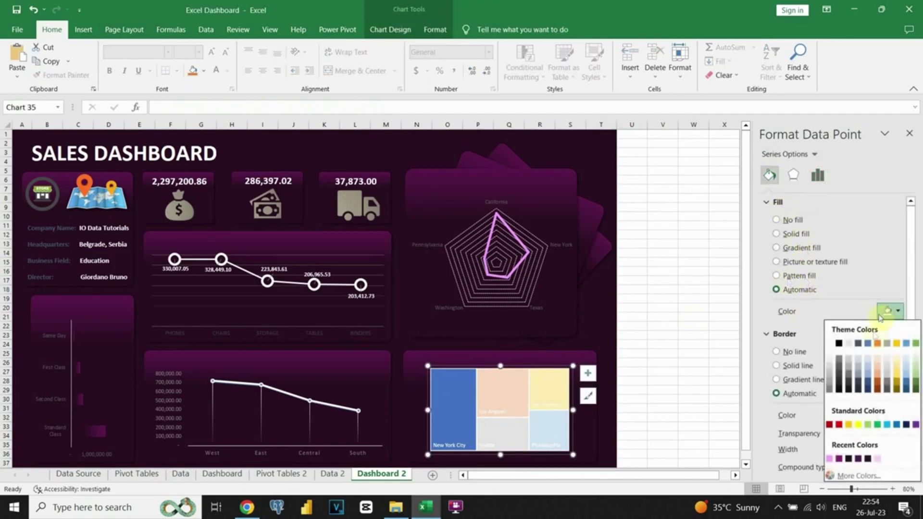
pyautogui.click(849, 459)
# - Fill the treemap's Los Angeles tile with the recent dark violet and the Seattle tile with the recent magenta purple
pyautogui.click(486, 406)
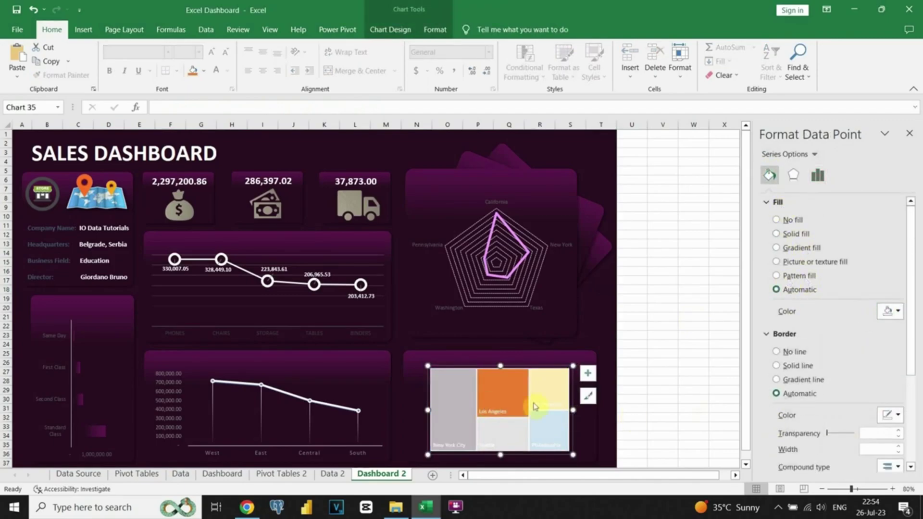
pyautogui.click(898, 312)
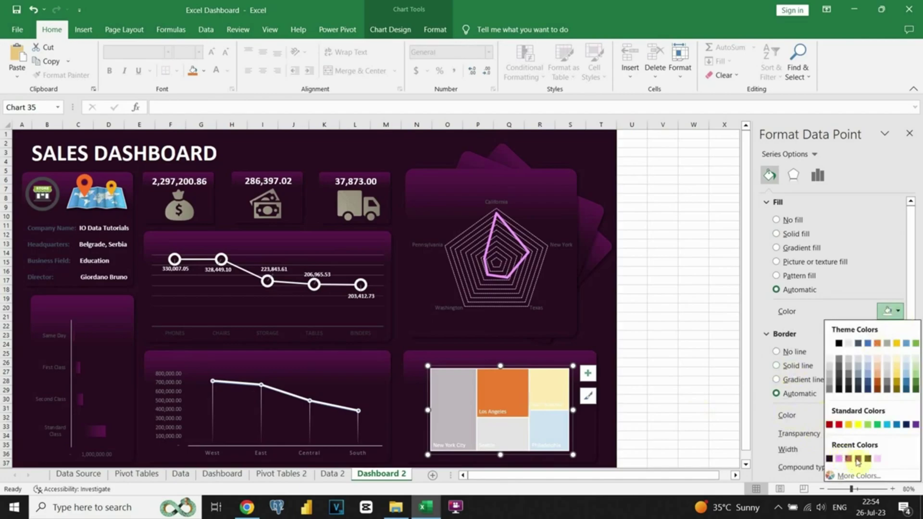
pyautogui.click(858, 459)
pyautogui.click(522, 435)
pyautogui.click(889, 310)
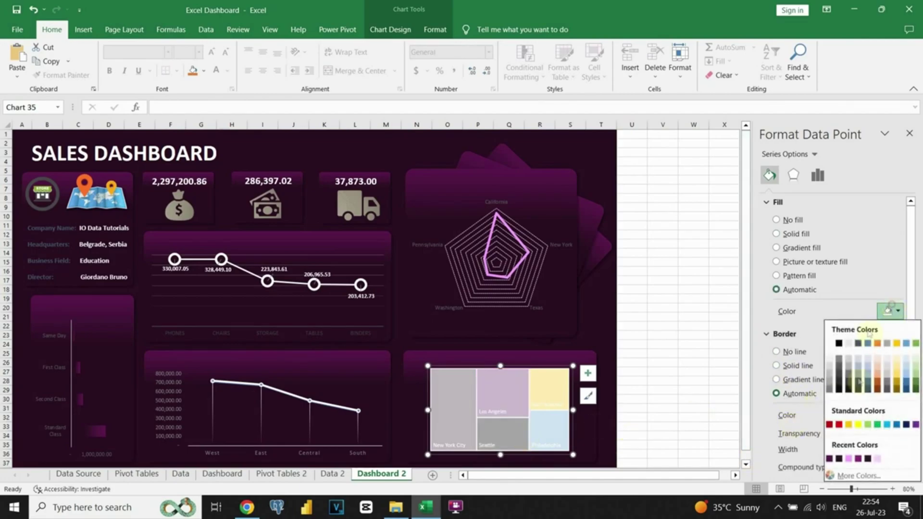
pyautogui.click(849, 459)
# - Fill the treemap's San Francisco tile with the recent light pink and the Philadelphia tile with gray
pyautogui.click(552, 395)
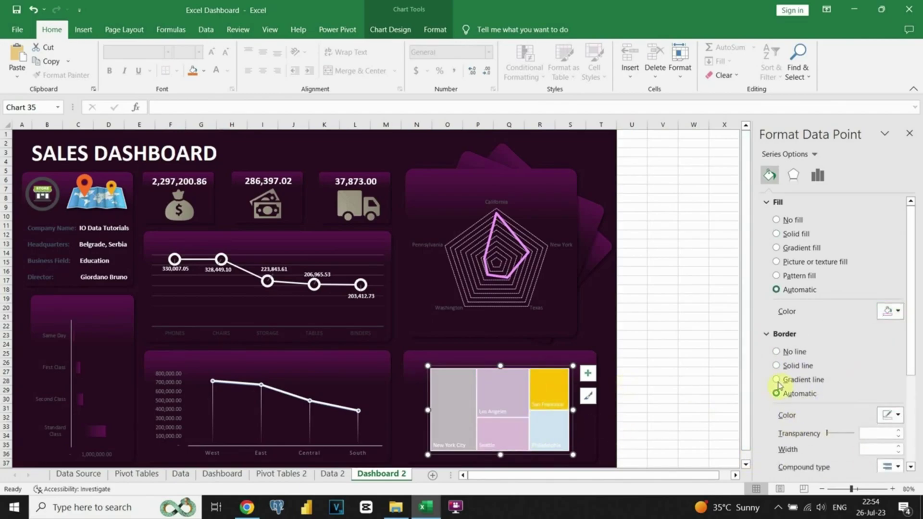
pyautogui.click(888, 312)
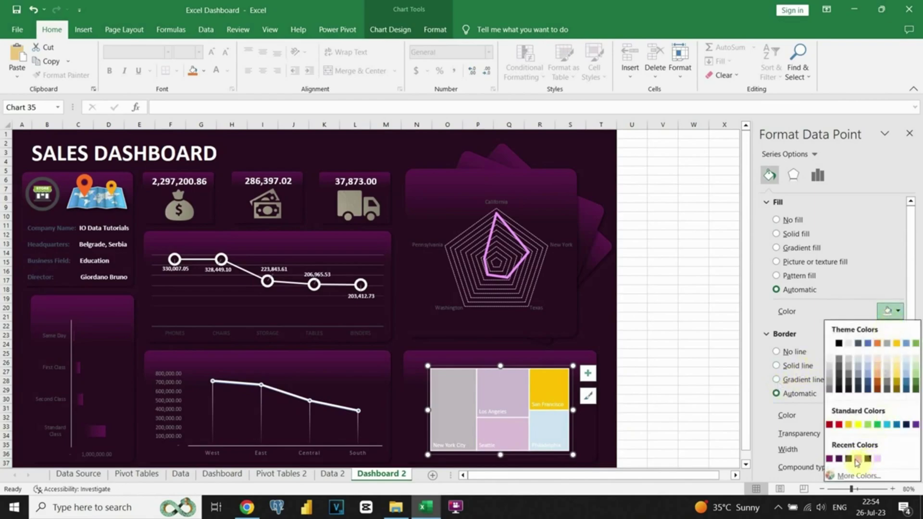
pyautogui.click(859, 460)
pyautogui.click(560, 432)
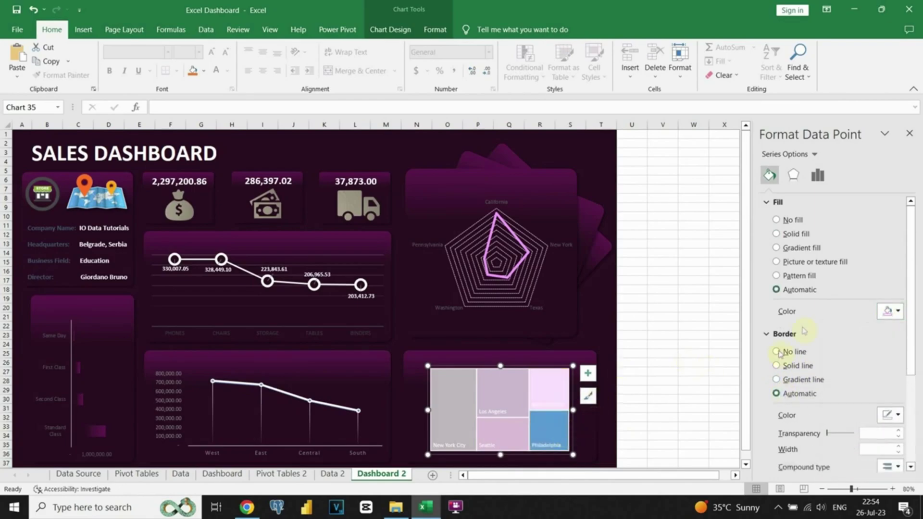
pyautogui.click(889, 313)
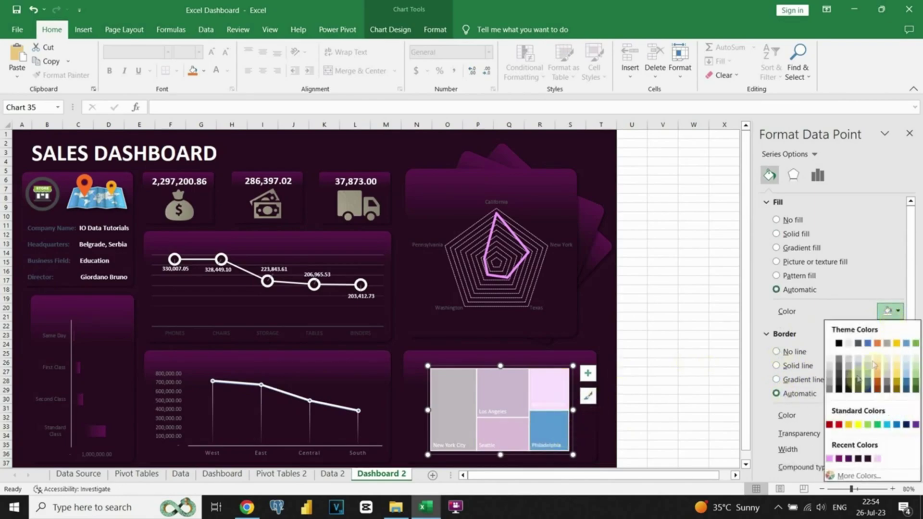
pyautogui.click(830, 384)
pyautogui.click(595, 337)
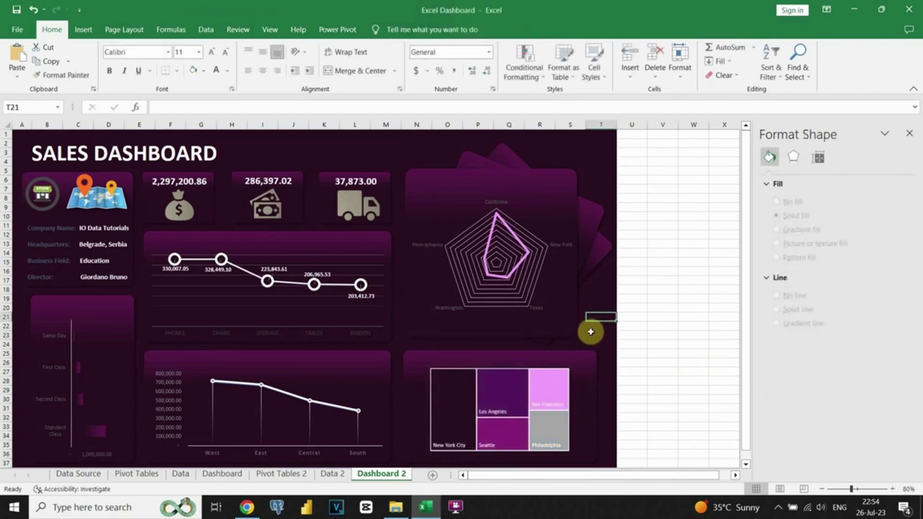
# - Resize the city treemap to fill its card, leaving a strip of free space along the card's upper edge
pyautogui.click(454, 375)
pyautogui.moveTo(415, 363); pyautogui.dragTo(410, 360)
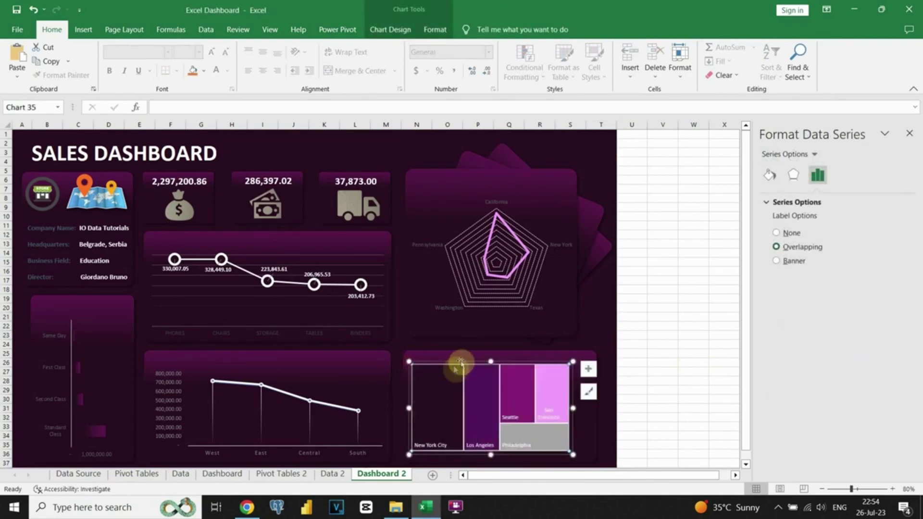
pyautogui.moveTo(572, 454); pyautogui.dragTo(595, 461)
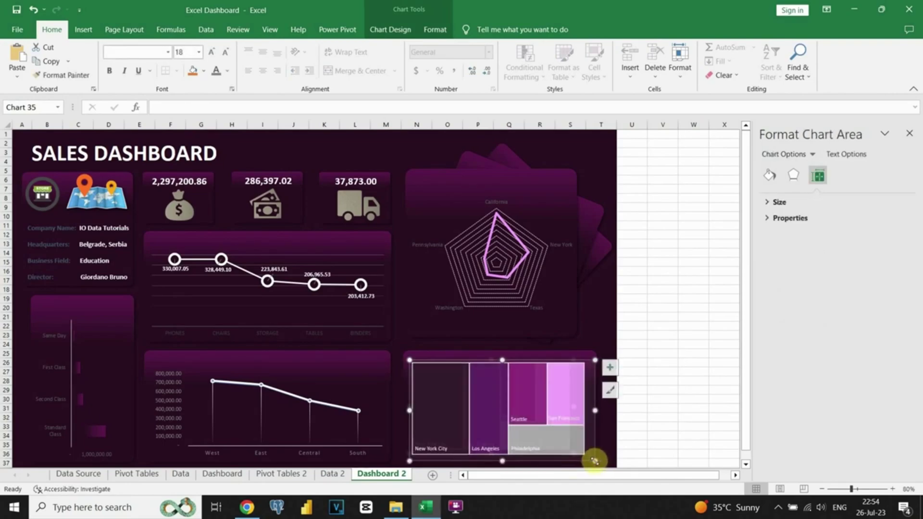
pyautogui.click(609, 412)
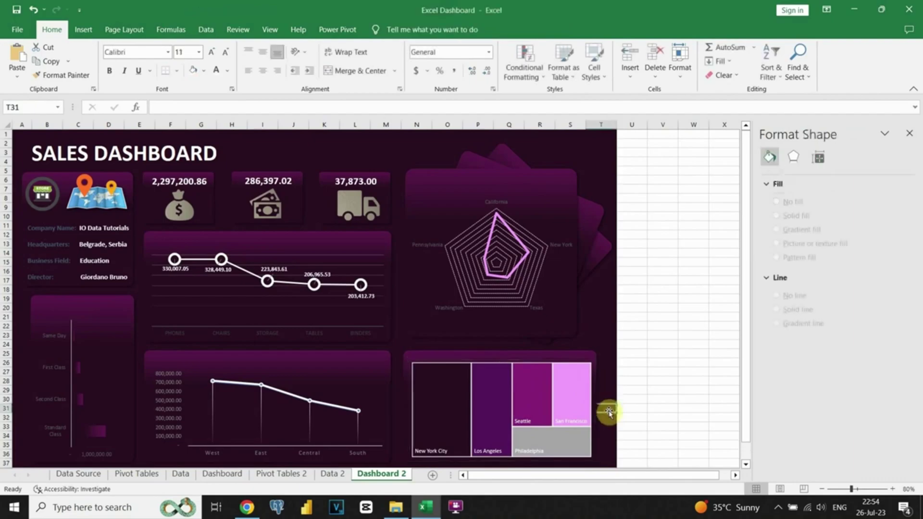
pyautogui.click(561, 363)
pyautogui.moveTo(502, 363); pyautogui.dragTo(502, 371)
pyautogui.click(604, 355)
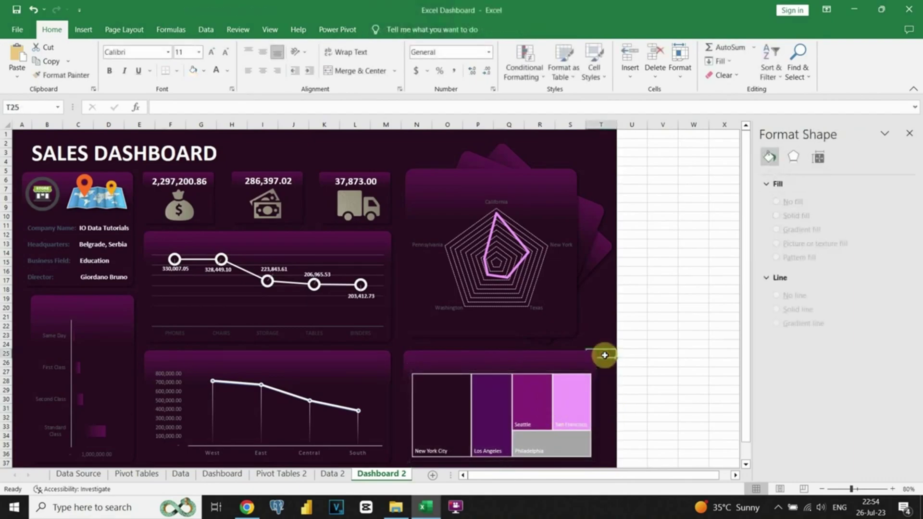
# - Insert a small text box above the 37,873.00 card, level with the dashboard title
pyautogui.click(208, 144)
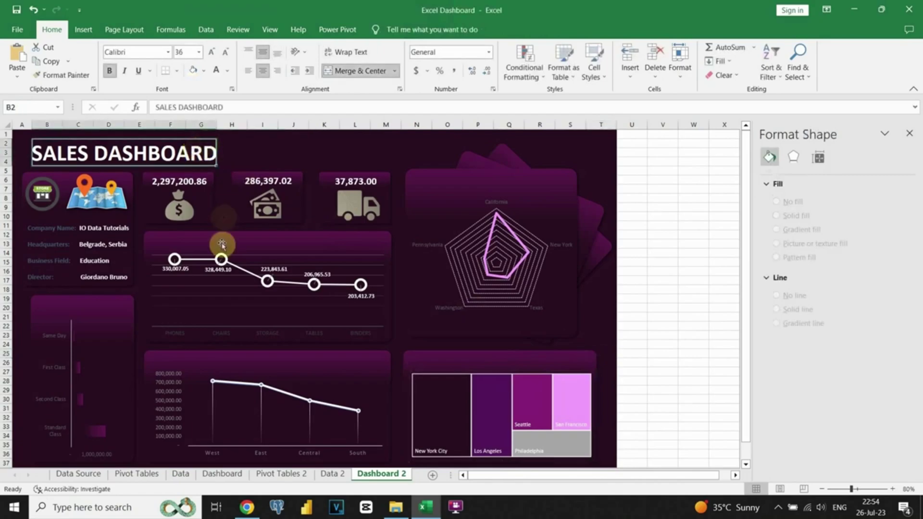
pyautogui.click(83, 29)
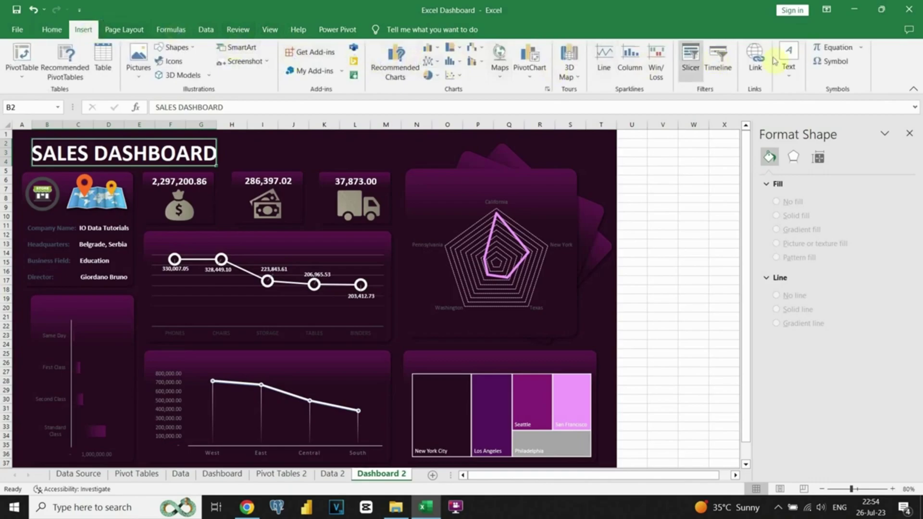
pyautogui.click(794, 78)
pyautogui.click(788, 113)
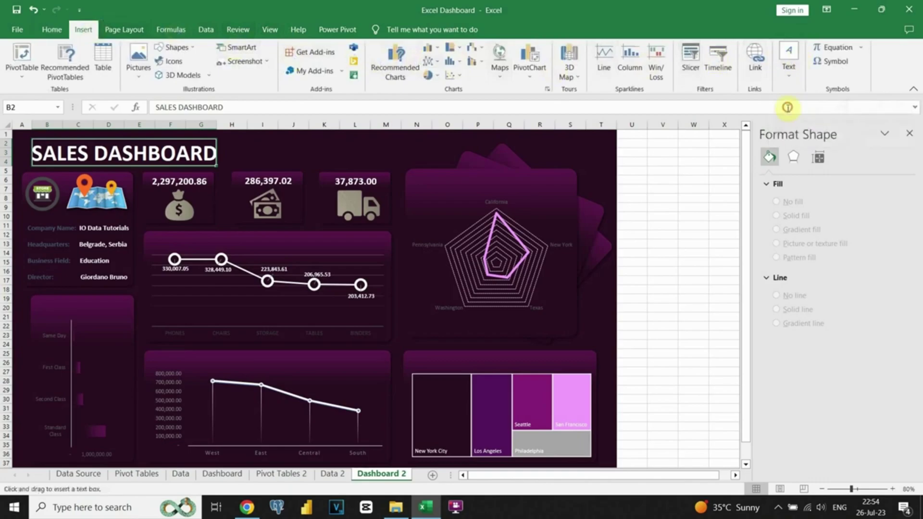
pyautogui.moveTo(321, 146); pyautogui.dragTo(379, 167)
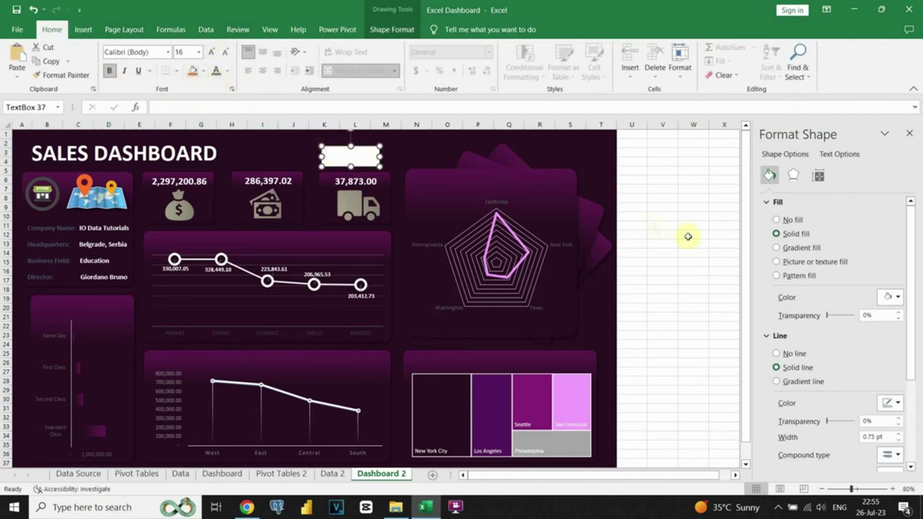
# - Remove the new text box's fill, set its font colour to white and enter the label "Sales by Ship Mode"
pyautogui.click(775, 220)
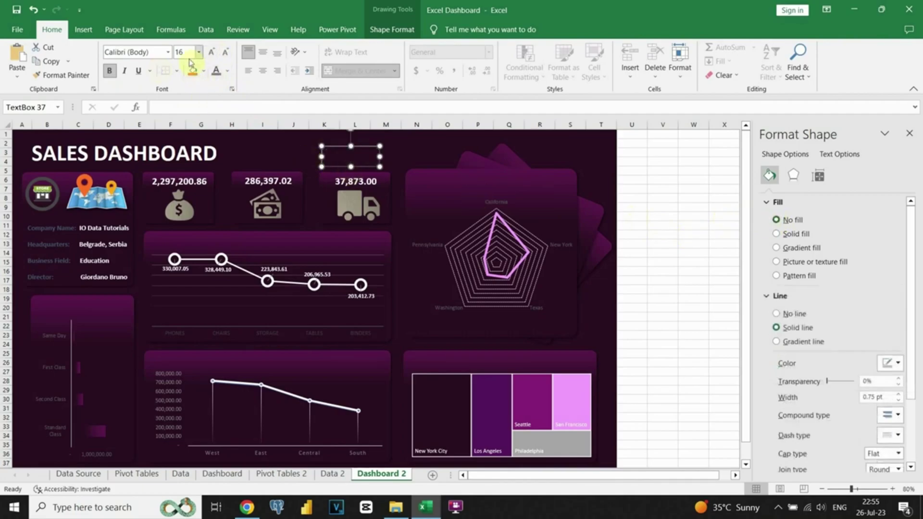
pyautogui.click(226, 72)
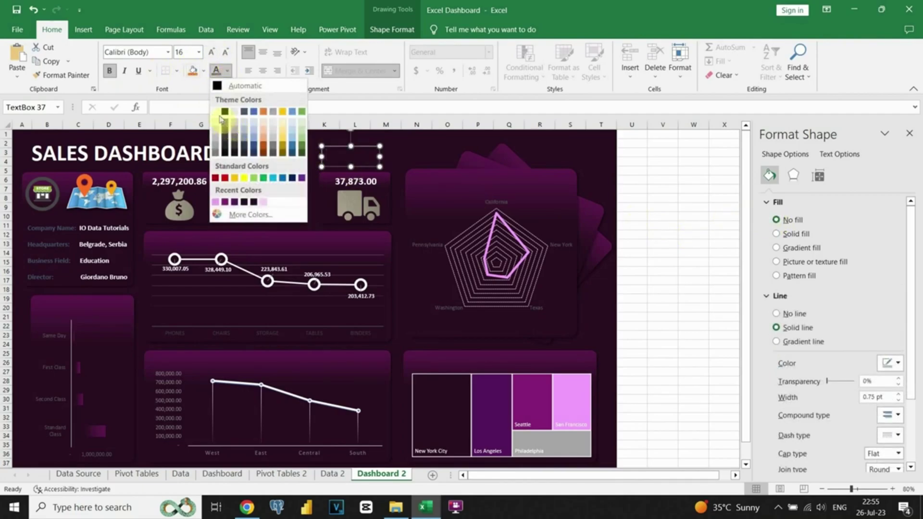
pyautogui.click(214, 115)
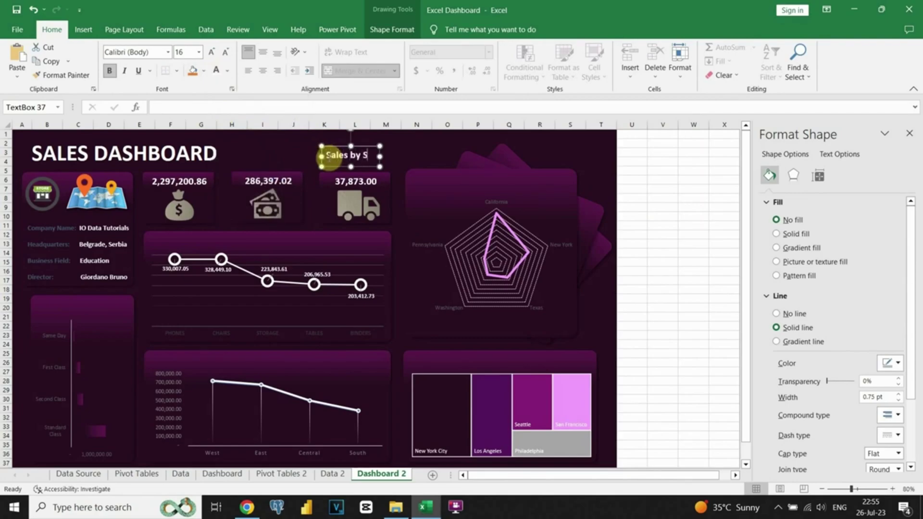
# - Widen the Sales by Ship Mode text box to fit its label and format the text at size 14, centred horizontally and vertically
pyautogui.moveTo(379, 155); pyautogui.dragTo(417, 156)
pyautogui.tripleClick(369, 158)
pyautogui.click(224, 53)
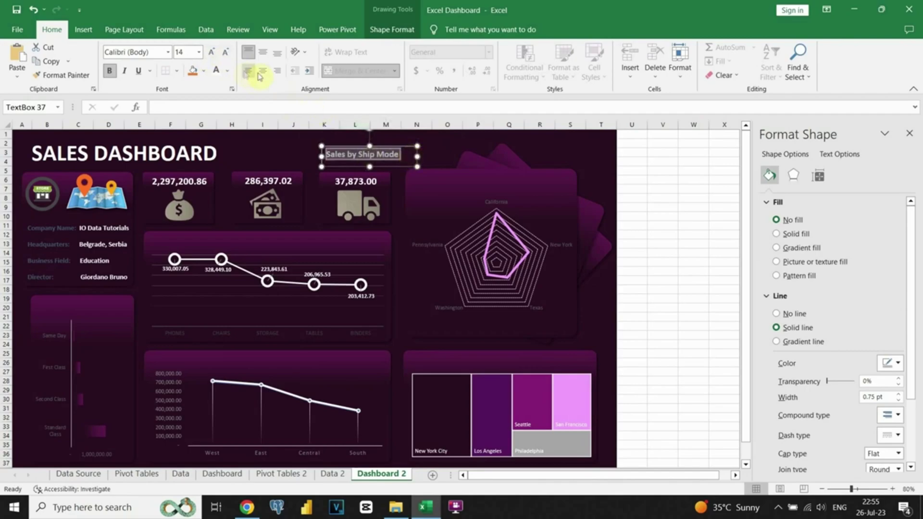
pyautogui.click(264, 58)
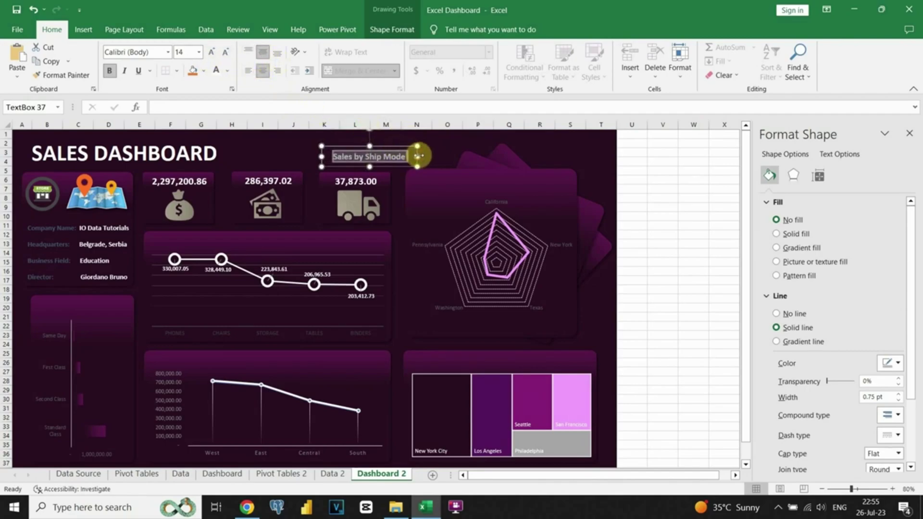
# - Move the Sales by Ship Mode label to the upper edge of the ship mode bar chart's card and remove its outline
pyautogui.click(395, 156)
pyautogui.moveTo(402, 156); pyautogui.dragTo(99, 295)
pyautogui.click(776, 313)
pyautogui.click(138, 333)
pyautogui.click(96, 302)
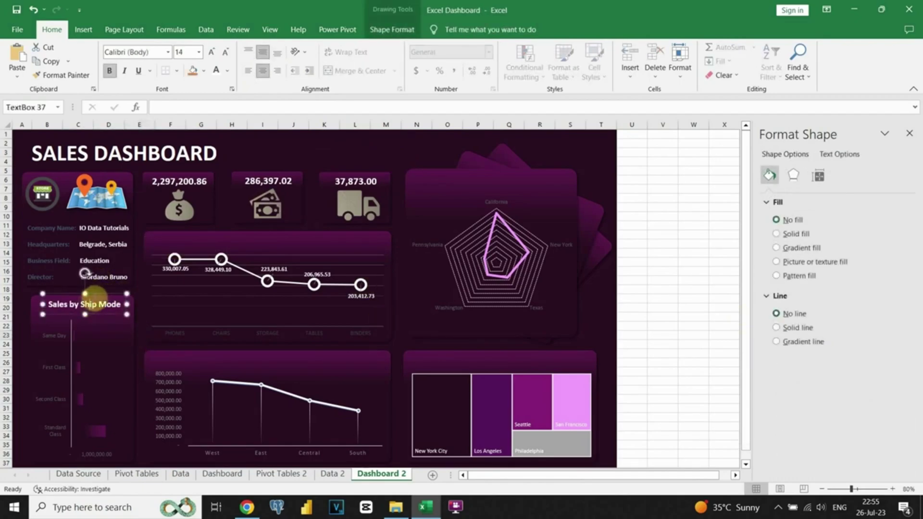
# - Add copies of the label above the two line charts, reading "Sales by Region" on the region card and "Sales by Product" on the product card
pyautogui.hotkey('ctrl', 'c')
pyautogui.hotkey('ctrl', 'v')
pyautogui.moveTo(118, 310); pyautogui.dragTo(303, 238)
pyautogui.write('Re')
pyautogui.hotkey('ctrl', 'v')
pyautogui.write('P')
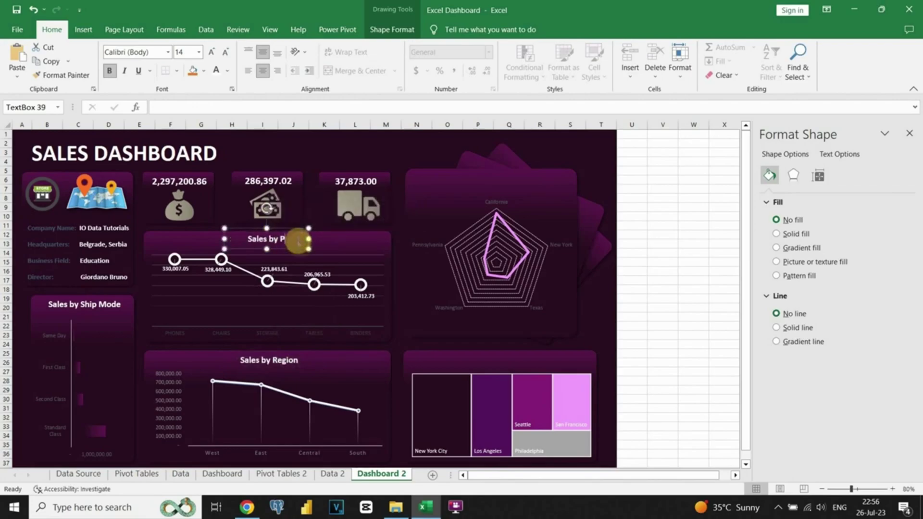
# - Copy the Sales by Product label to the free strip above the city treemap and change its text to "Profit by City"
pyautogui.hotkey('ctrl', 'c')
pyautogui.hotkey('ctrl', 'v')
pyautogui.moveTo(305, 237); pyautogui.dragTo(534, 360)
pyautogui.write('C')
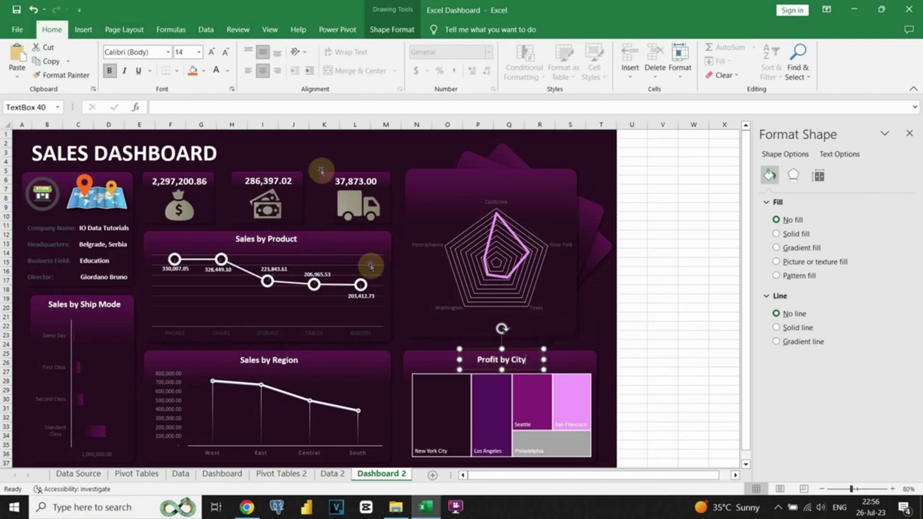
# - Copy the Sales by Product label to the upper edge of the radar chart's card and change its text to "Sales by State"
pyautogui.click(288, 241)
pyautogui.hotkey('ctrl', 'c')
pyautogui.hotkey('ctrl', 'v')
pyautogui.moveTo(331, 238); pyautogui.dragTo(519, 169)
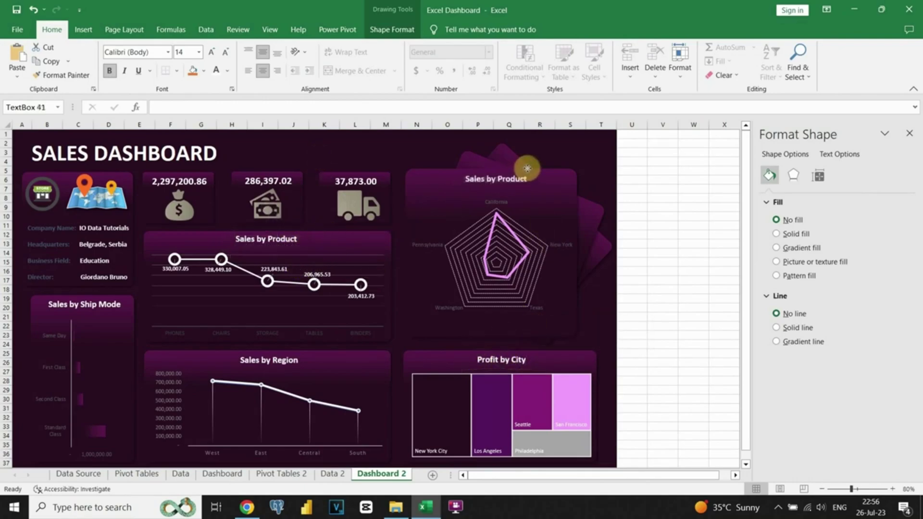
pyautogui.doubleClick(511, 178)
pyautogui.write('State')
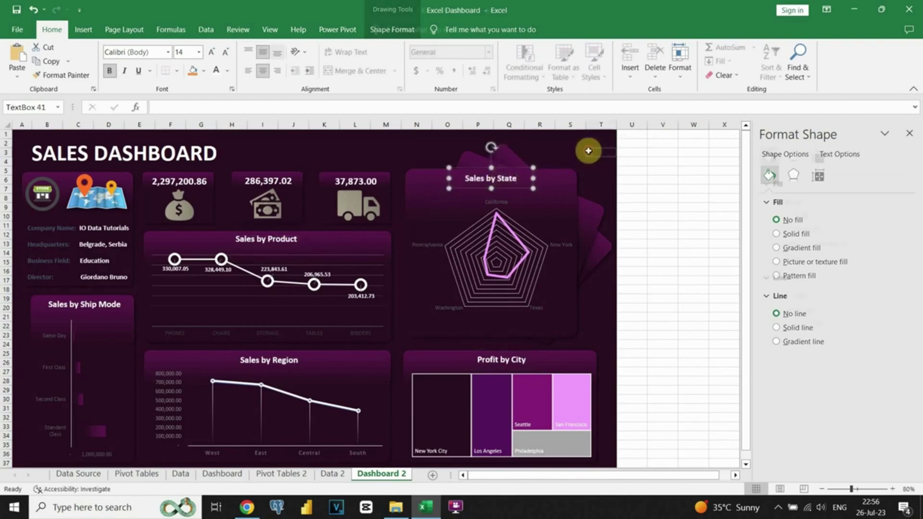